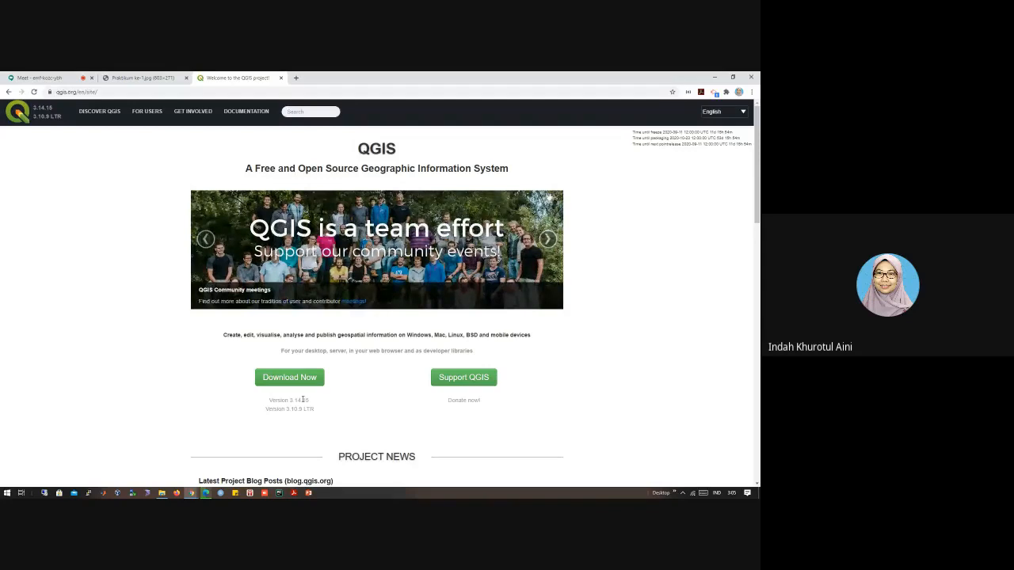
Step: Switch to the Edge browser and review the Windows installers on the QGIS download page
{"action": "left_click", "coordinate": [205, 493]}
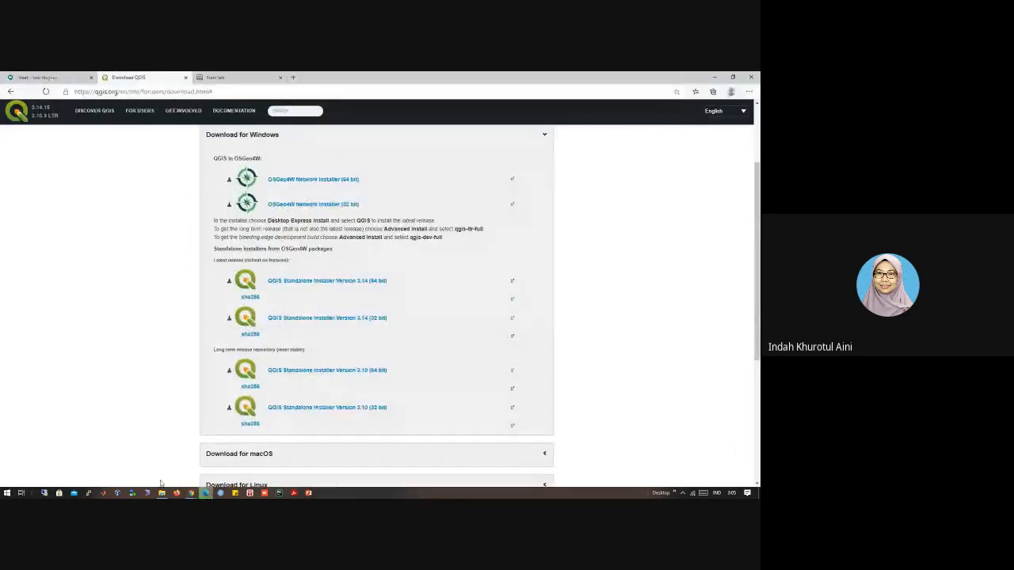
{"action": "scroll", "coordinate": [189, 478], "scroll_direction": "down", "scroll_amount": 1}
{"action": "scroll", "coordinate": [198, 470], "scroll_direction": "up", "scroll_amount": 3}
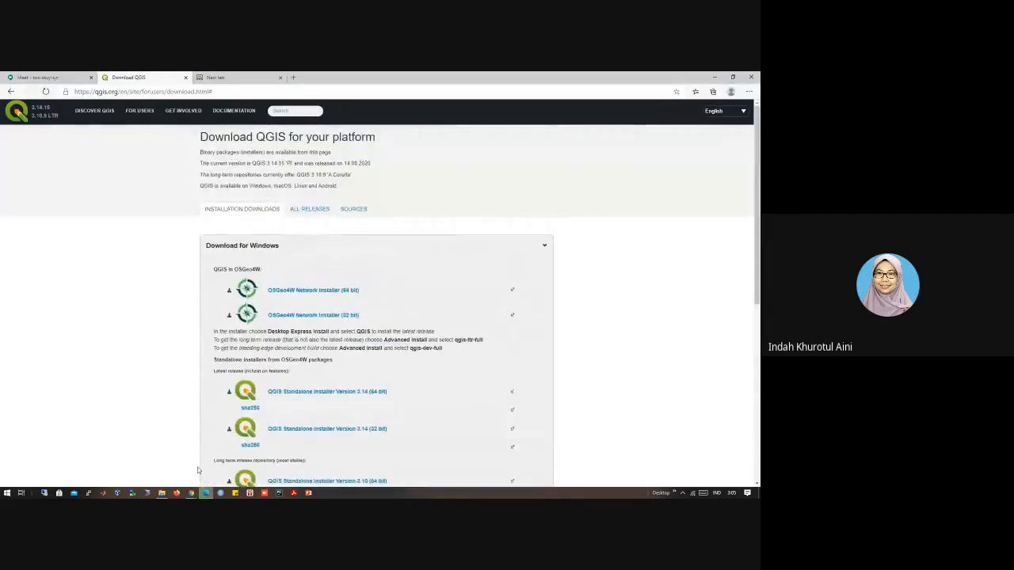
{"action": "left_click", "coordinate": [204, 495]}
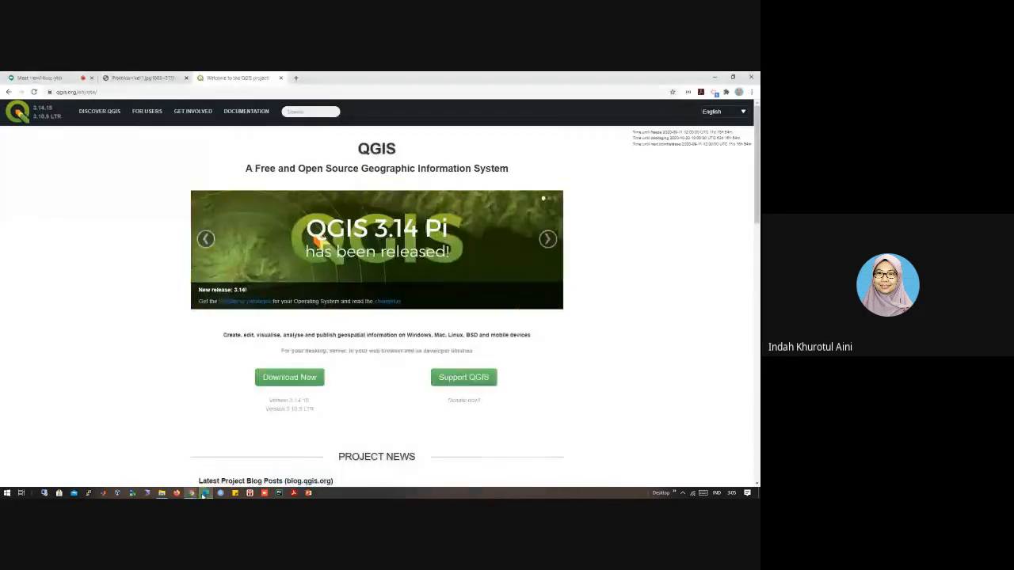
Step: Switch to File Explorer, open the Desktop GIS folder and select QGIS-OSGeo4W-3.6.0-1-Setup-x86_64.exe with the Name column widened
{"action": "left_click", "coordinate": [164, 494]}
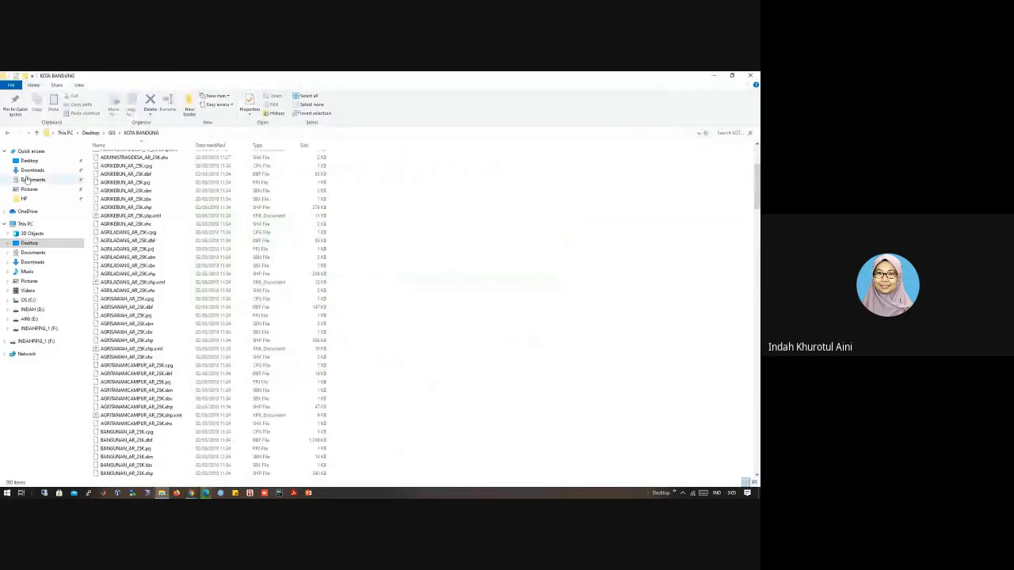
{"action": "left_click", "coordinate": [111, 133]}
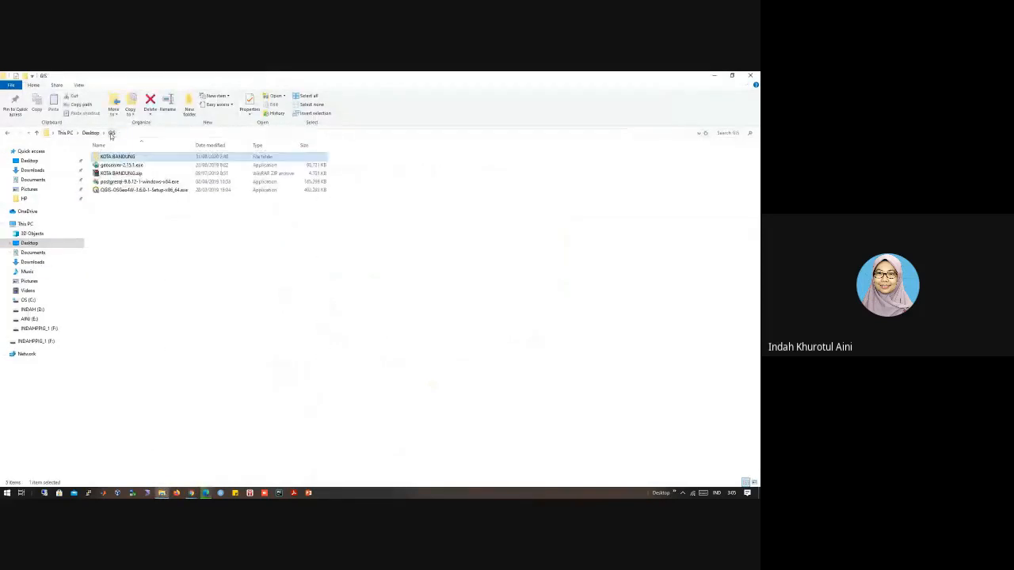
{"action": "left_click", "coordinate": [122, 191]}
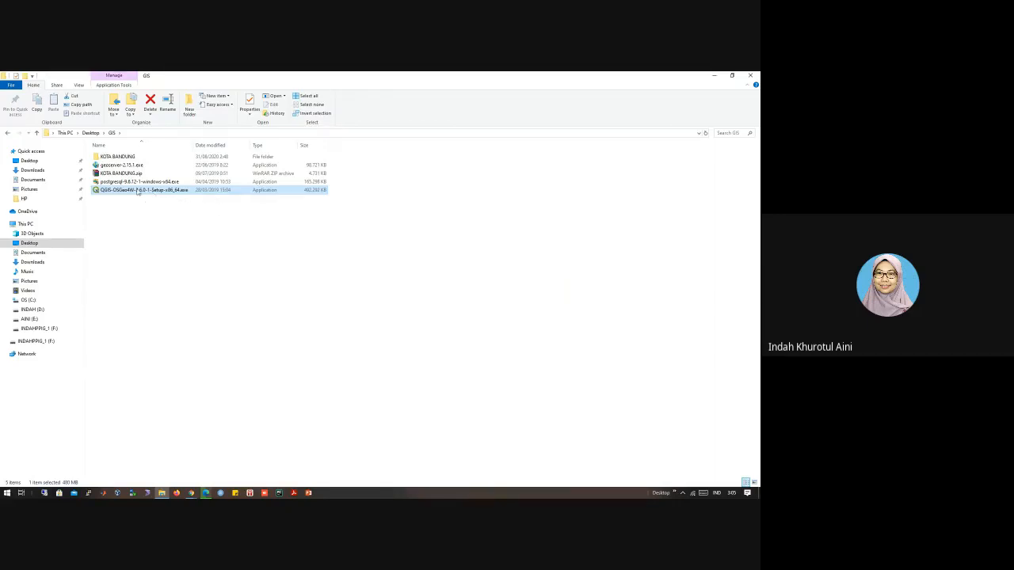
{"action": "left_click_drag", "start_coordinate": [193, 145], "coordinate": [207, 146]}
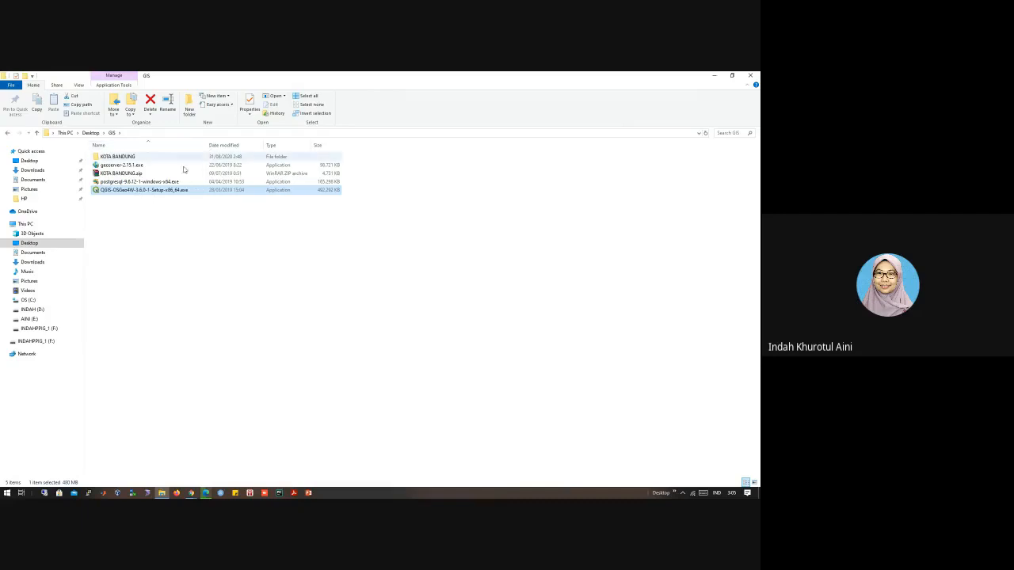
Step: Switch to Chrome and open the QGIS download page to view the Windows standalone installers
{"action": "left_click", "coordinate": [191, 493]}
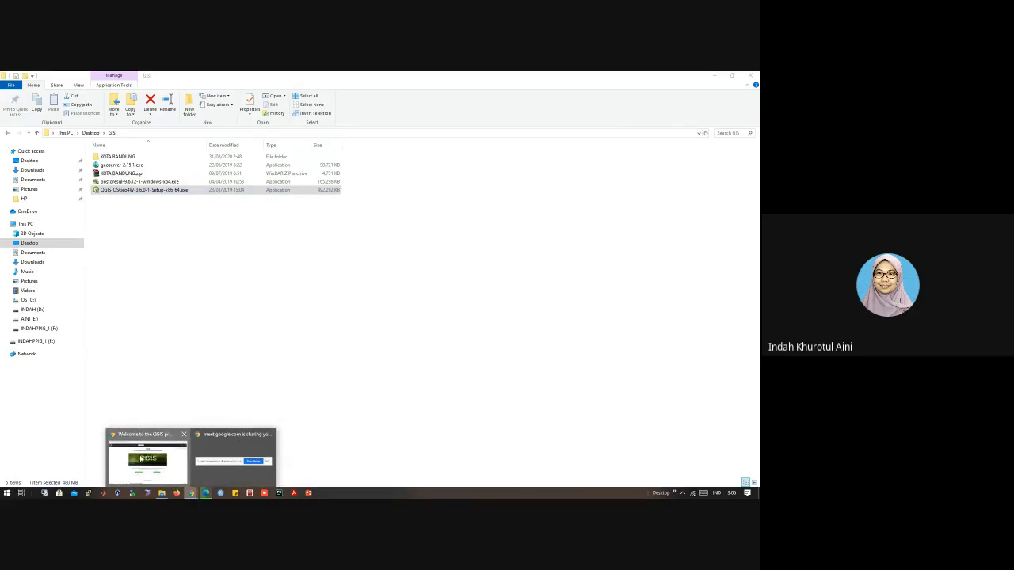
{"action": "left_click", "coordinate": [143, 457]}
{"action": "scroll", "coordinate": [142, 457], "scroll_direction": "down", "scroll_amount": 1}
{"action": "left_click", "coordinate": [290, 298]}
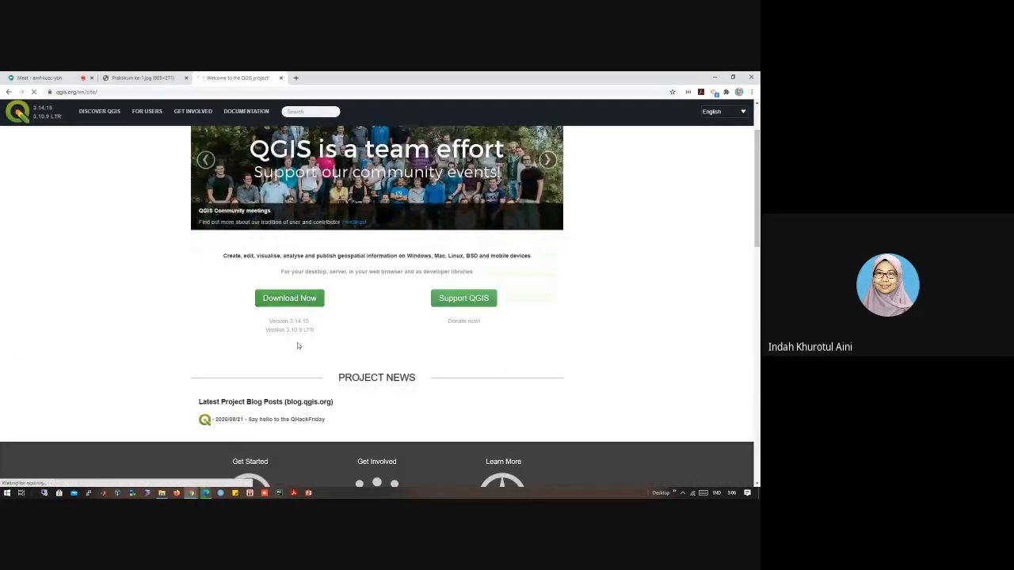
{"action": "scroll", "coordinate": [298, 347], "scroll_direction": "down", "scroll_amount": 1}
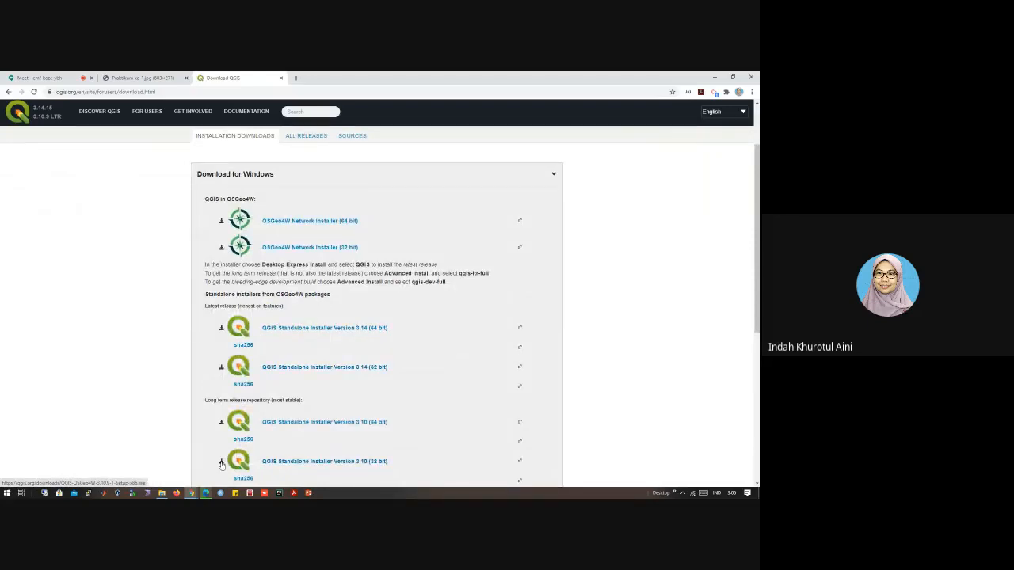
Step: Run QGIS-OSGeo4W-3.6.0-1-Setup-x86_64.exe from the GIS folder, accepting the license agreement and the default Program Files\QGIS 3.6 destination
{"action": "left_click", "coordinate": [162, 492]}
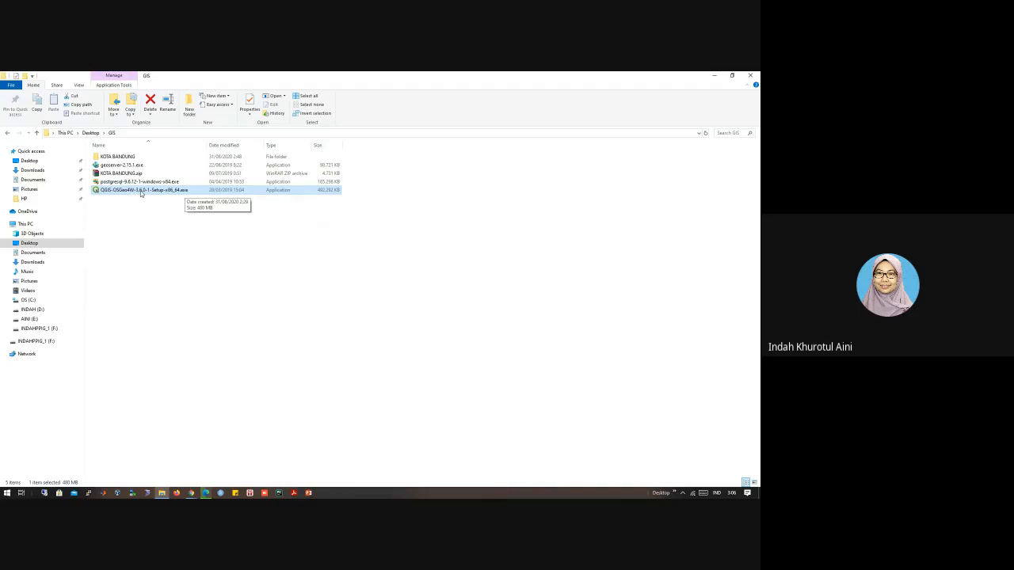
{"action": "double_click", "coordinate": [141, 191]}
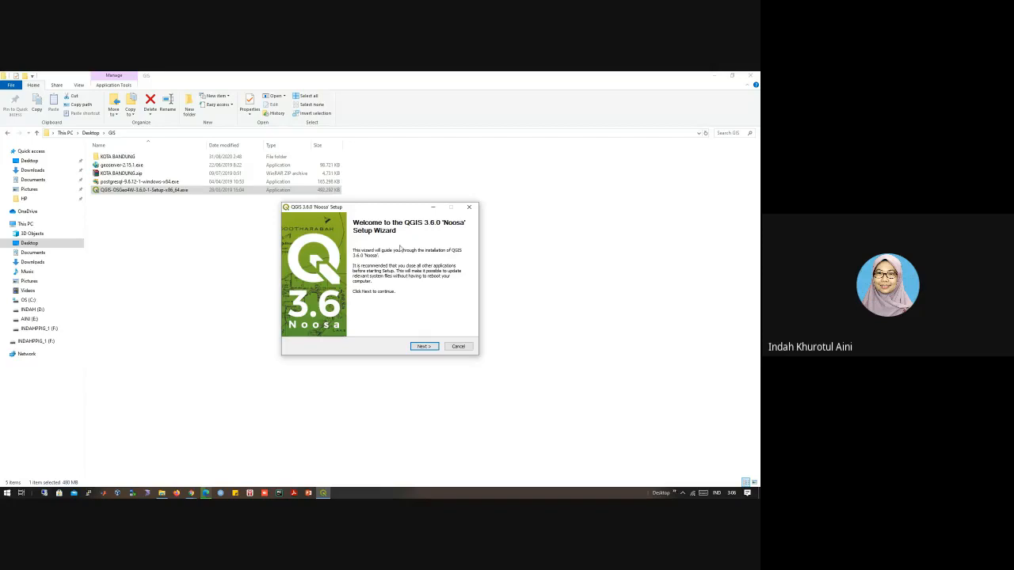
{"action": "left_click", "coordinate": [420, 347]}
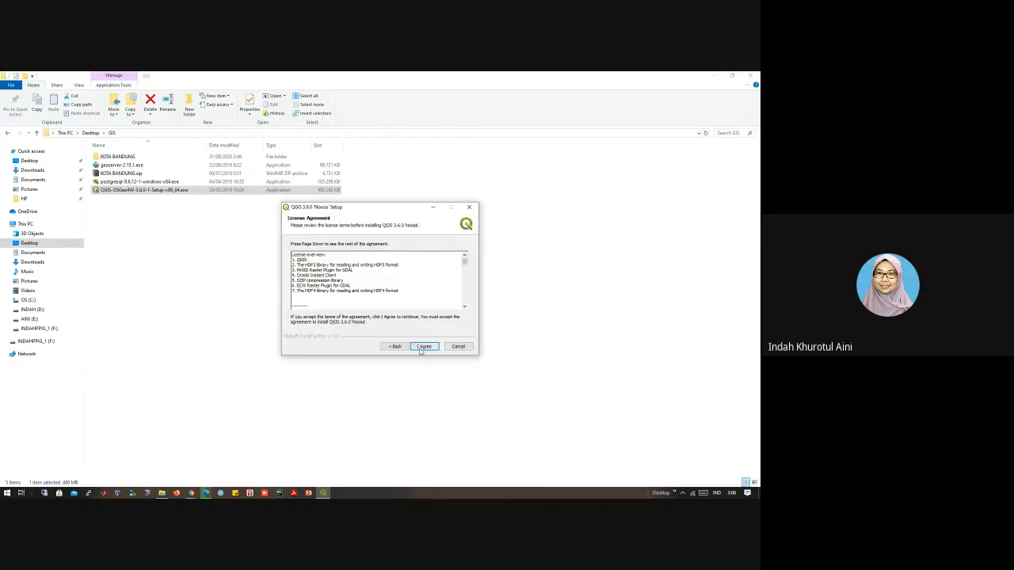
{"action": "left_click", "coordinate": [419, 347]}
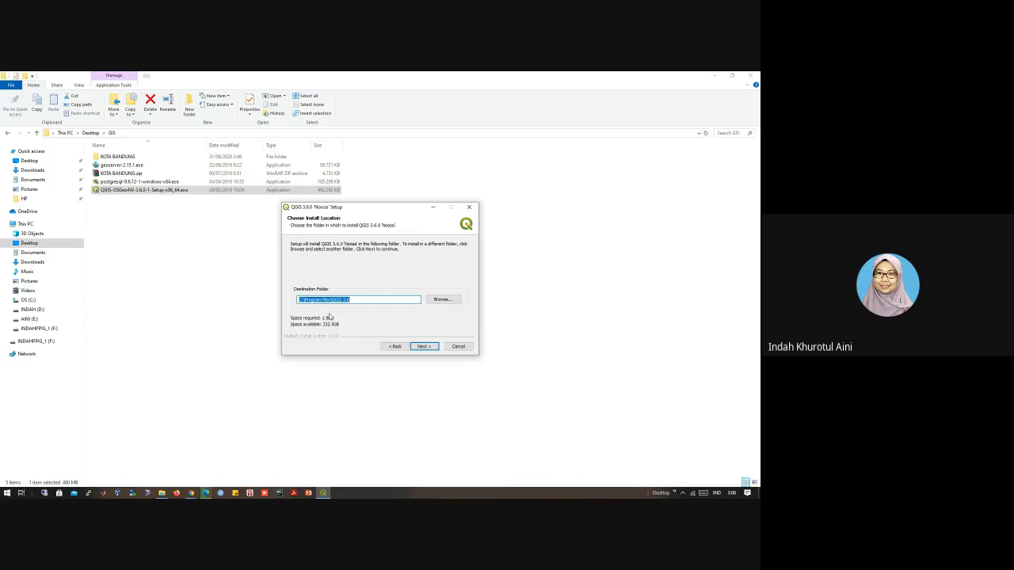
{"action": "left_click", "coordinate": [423, 346]}
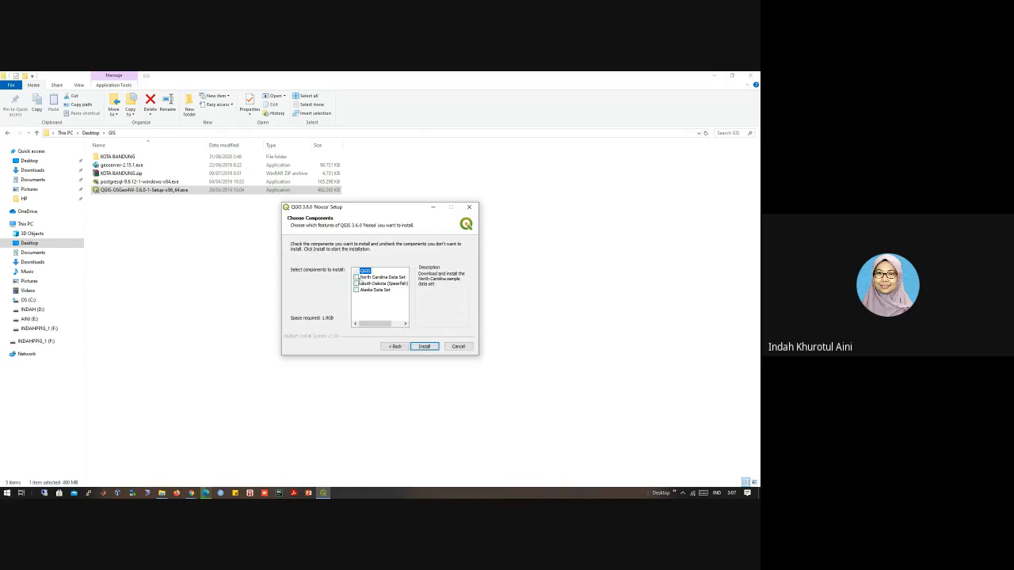
Step: Start the installation with only the QGIS component, leaving the North Carolina, South Dakota and Alaska data sets unchecked
{"action": "left_click", "coordinate": [355, 277]}
{"action": "left_click", "coordinate": [356, 284]}
{"action": "left_click", "coordinate": [362, 283]}
{"action": "left_click", "coordinate": [369, 277]}
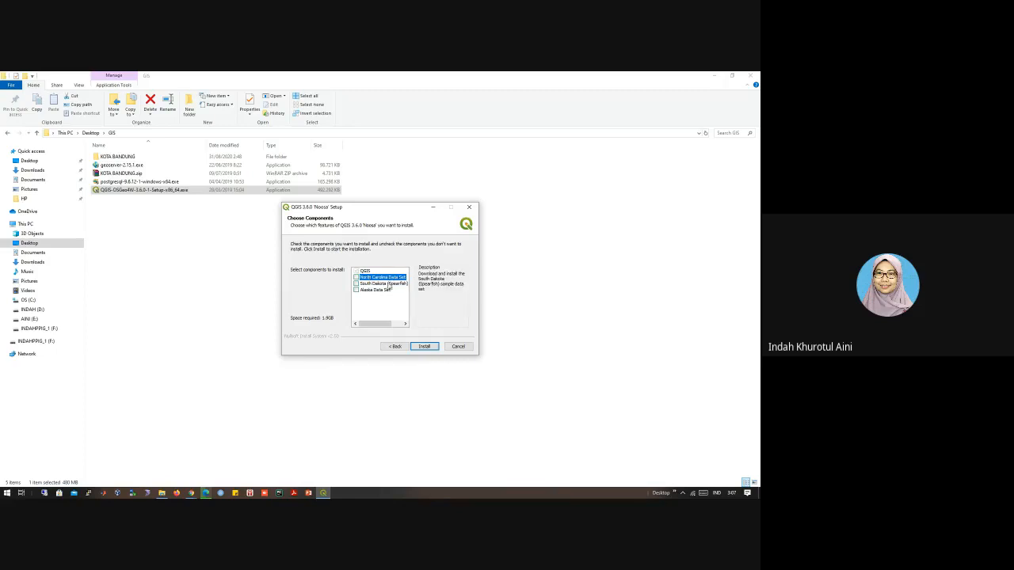
{"action": "left_click", "coordinate": [425, 346]}
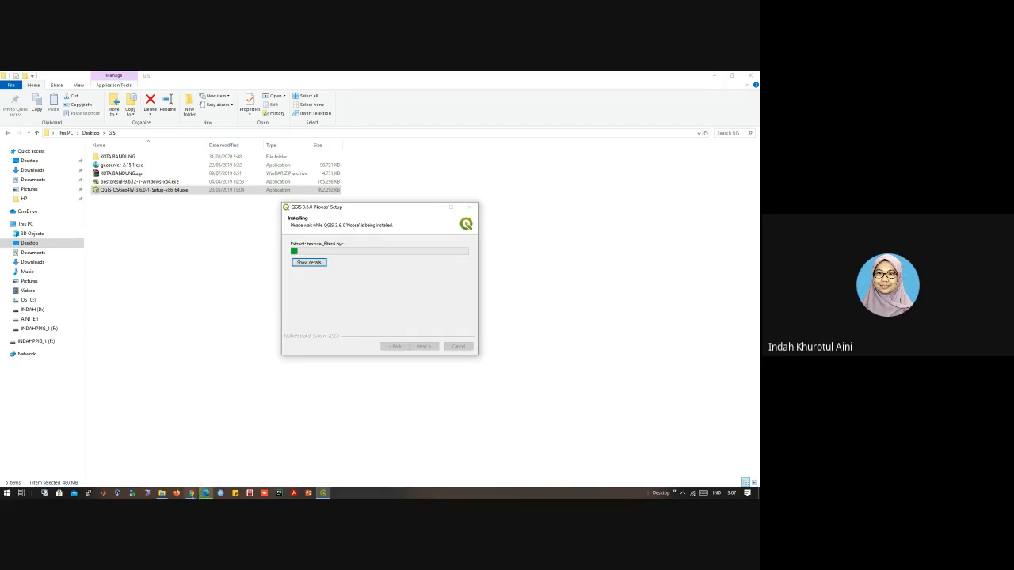
Step: Switch to Chrome and open the QGIS 3.10 User Guide from the site's documentation page
{"action": "mouse_move", "coordinate": [191, 492]}
{"action": "left_click", "coordinate": [164, 462]}
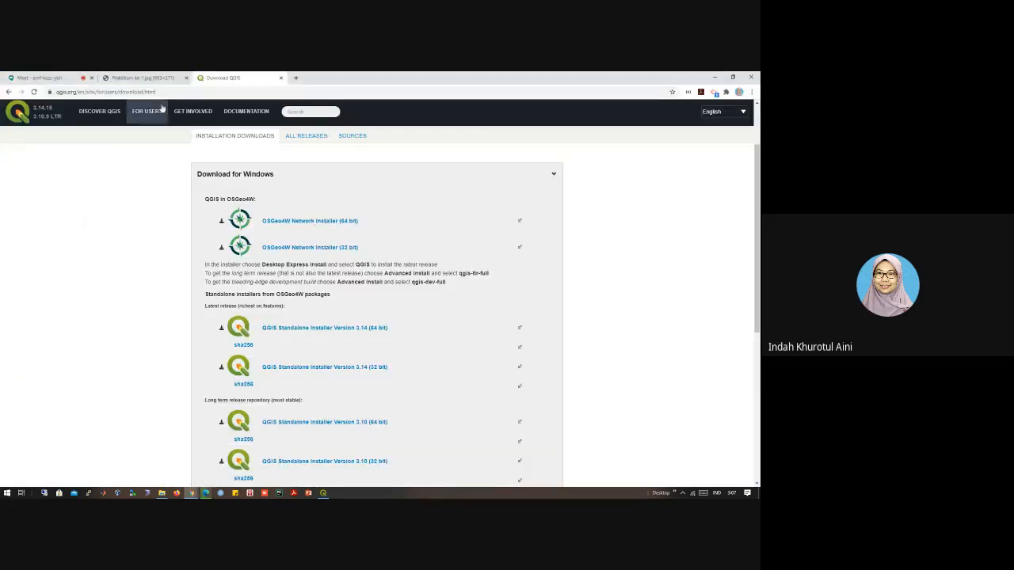
{"action": "left_click", "coordinate": [240, 115]}
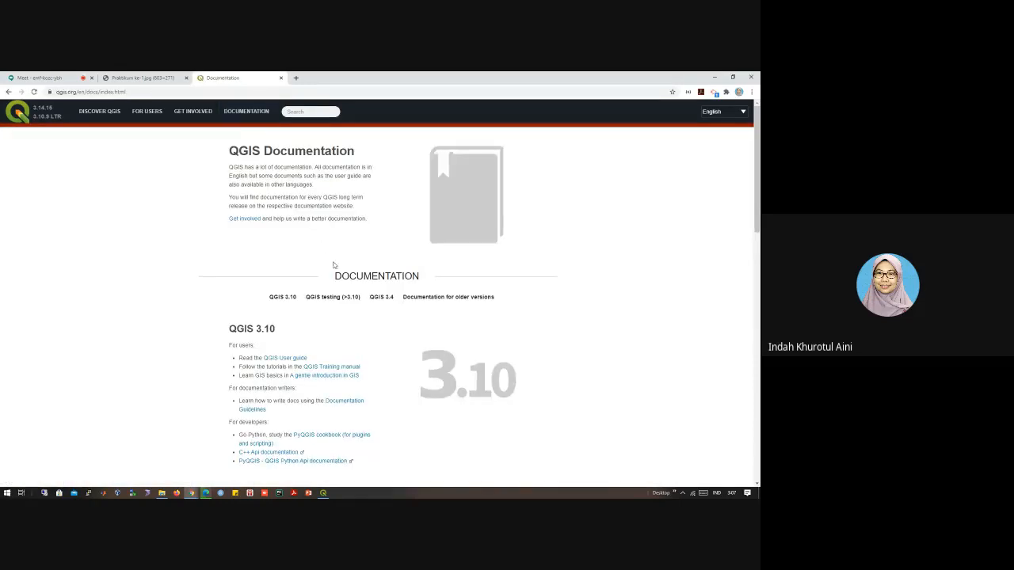
{"action": "scroll", "coordinate": [341, 269], "scroll_direction": "down", "scroll_amount": 3}
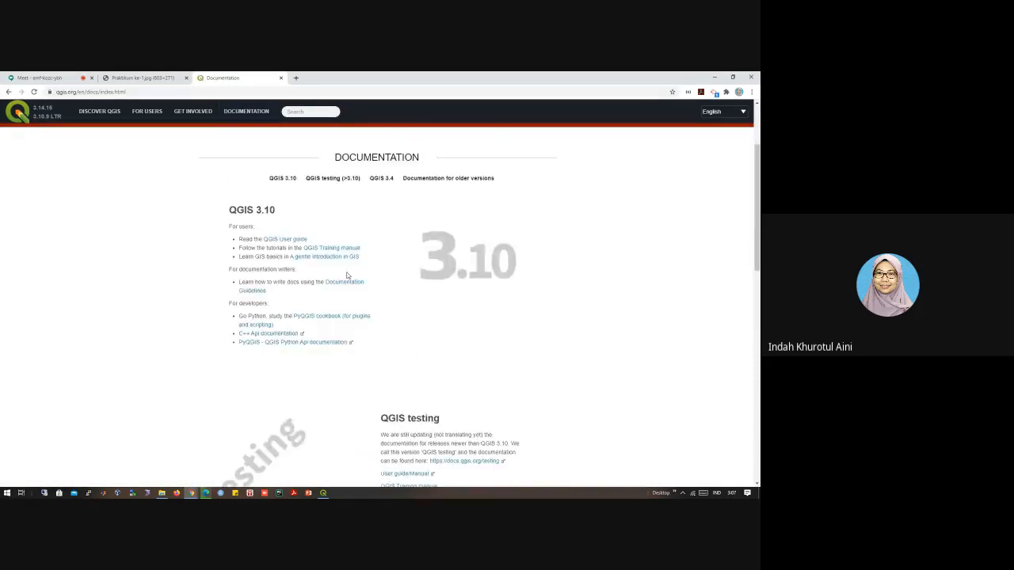
{"action": "scroll", "coordinate": [346, 274], "scroll_direction": "down", "scroll_amount": 2}
{"action": "scroll", "coordinate": [290, 253], "scroll_direction": "up", "scroll_amount": 3}
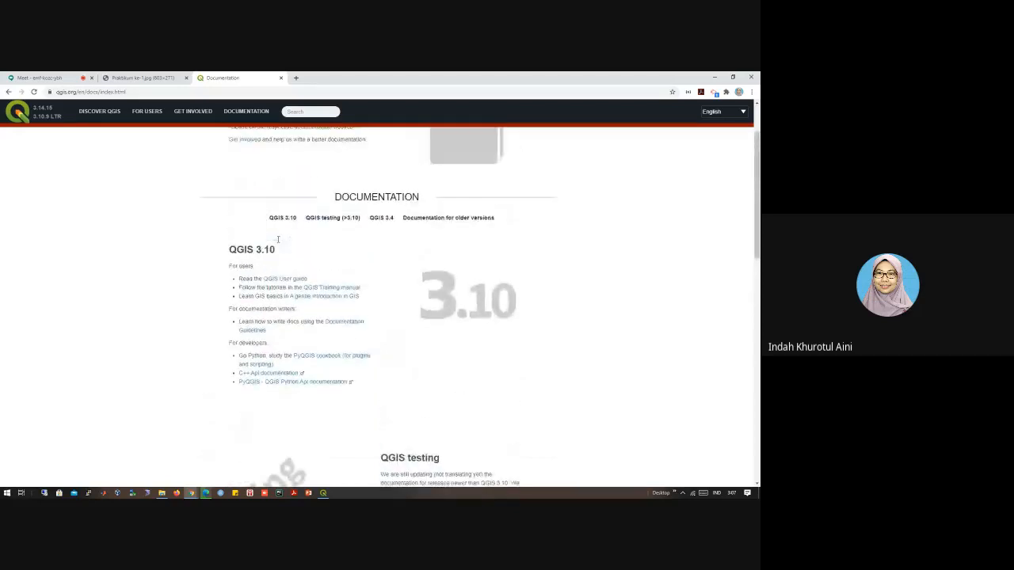
{"action": "left_click", "coordinate": [292, 279]}
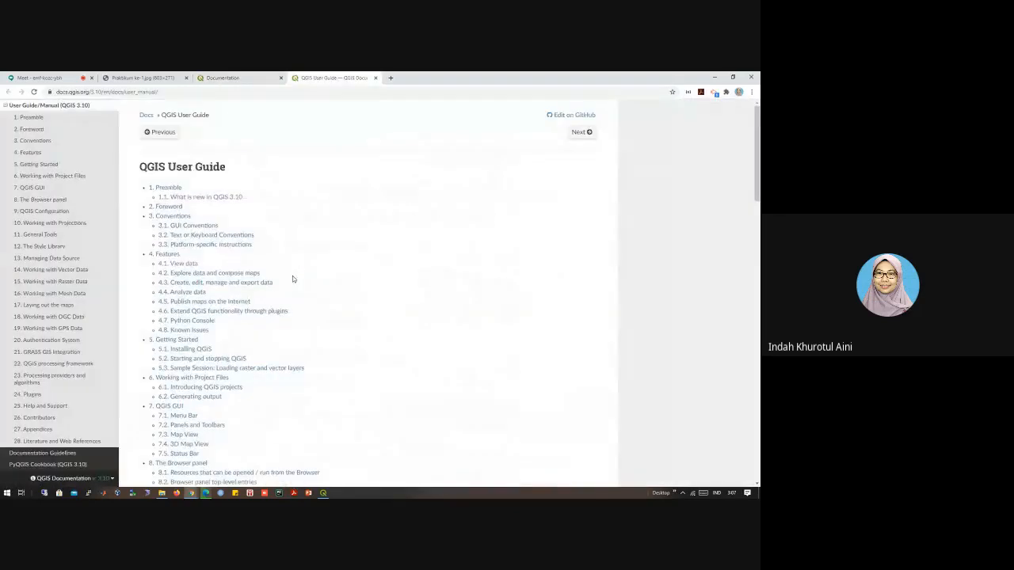
Step: Look through the QGIS 3.10 User Guide's chapter list and its detailed table of contents
{"action": "scroll", "coordinate": [71, 284], "scroll_direction": "up", "scroll_amount": 2}
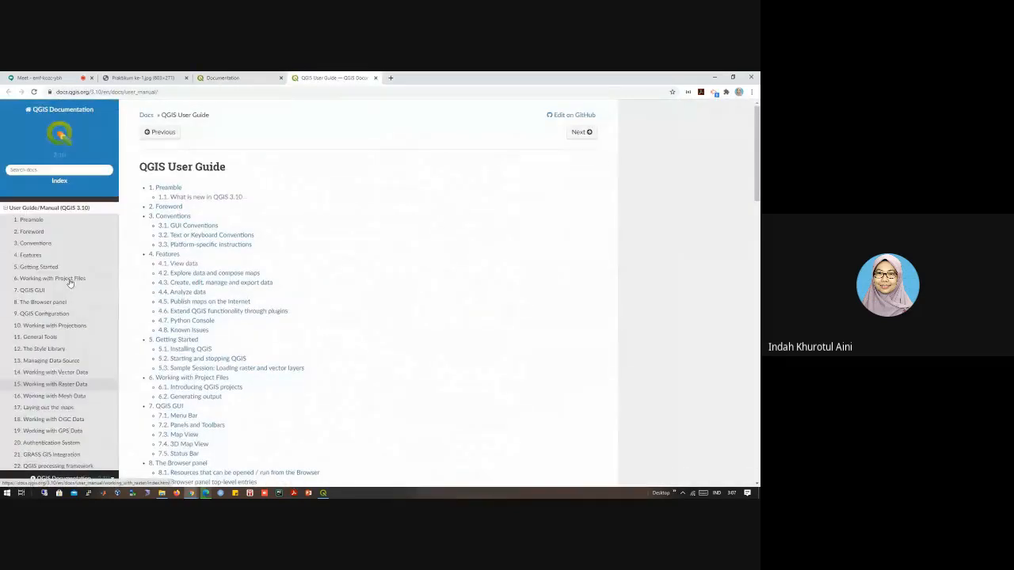
{"action": "scroll", "coordinate": [69, 283], "scroll_direction": "down", "scroll_amount": 3}
{"action": "scroll", "coordinate": [70, 283], "scroll_direction": "up", "scroll_amount": 3}
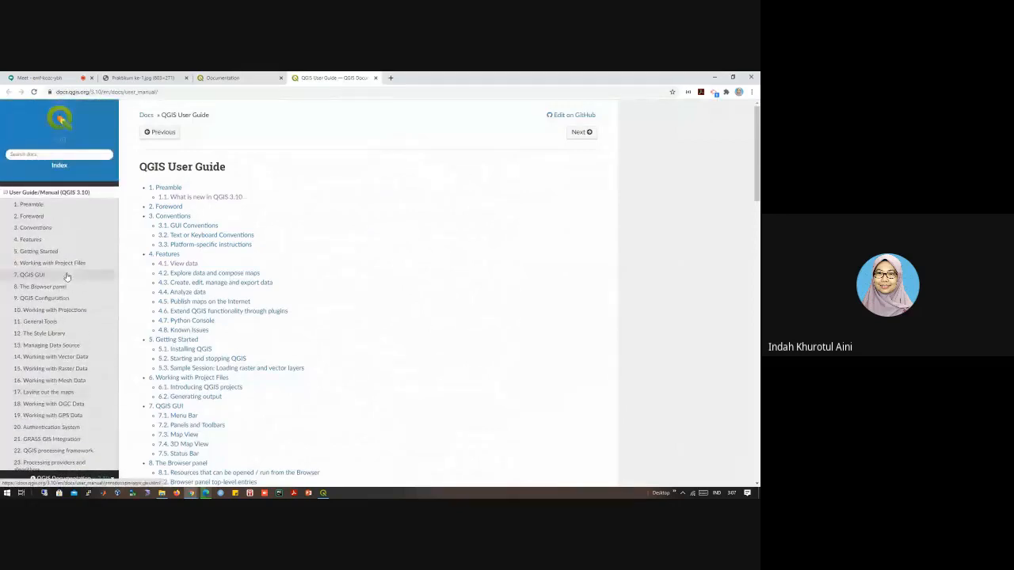
{"action": "scroll", "coordinate": [54, 241], "scroll_direction": "down", "scroll_amount": 1}
{"action": "scroll", "coordinate": [55, 242], "scroll_direction": "down", "scroll_amount": 2}
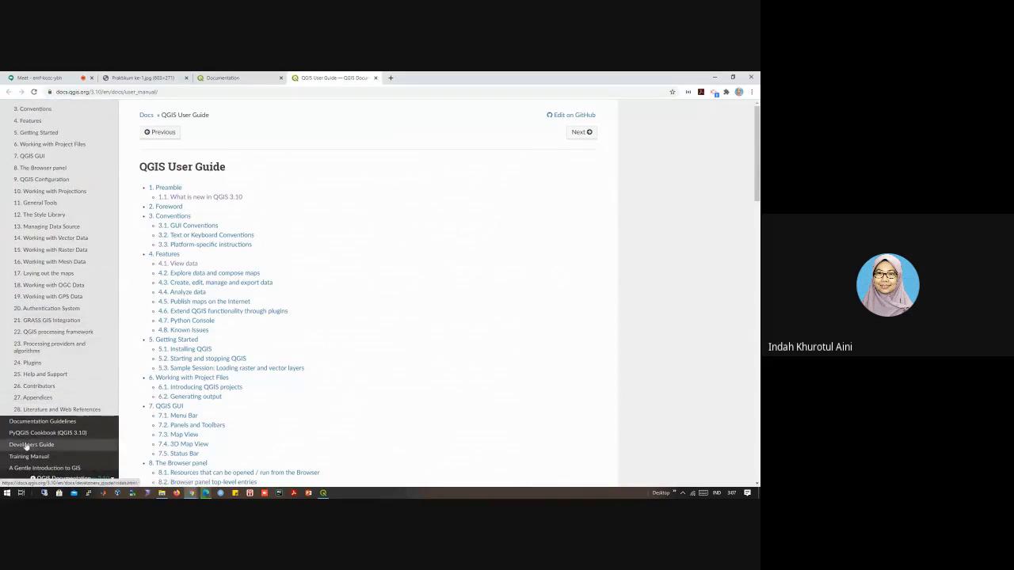
{"action": "scroll", "coordinate": [228, 441], "scroll_direction": "down", "scroll_amount": 1}
{"action": "scroll", "coordinate": [228, 441], "scroll_direction": "down", "scroll_amount": 5}
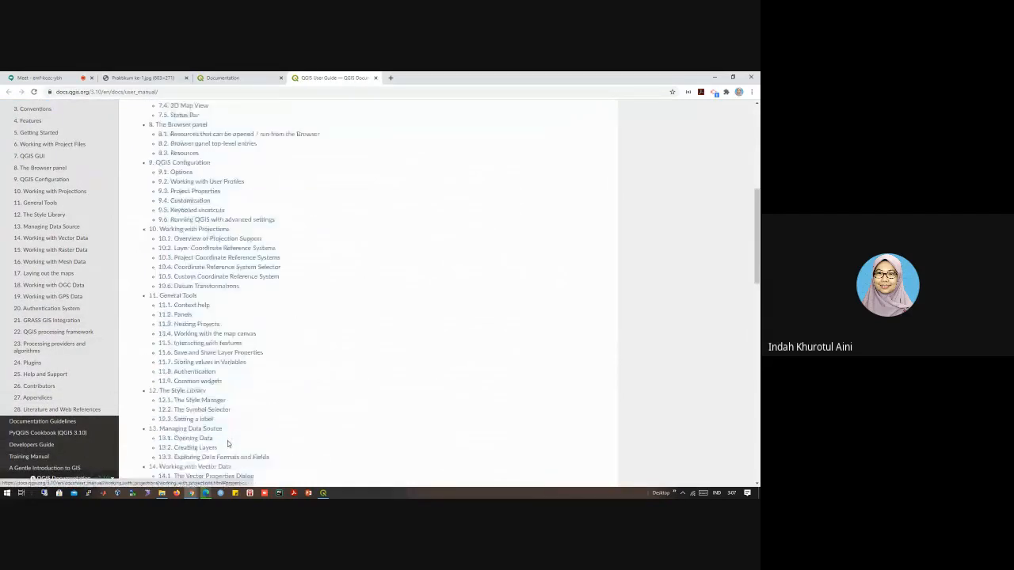
{"action": "scroll", "coordinate": [55, 387], "scroll_direction": "up", "scroll_amount": 2}
{"action": "scroll", "coordinate": [55, 386], "scroll_direction": "down", "scroll_amount": 2}
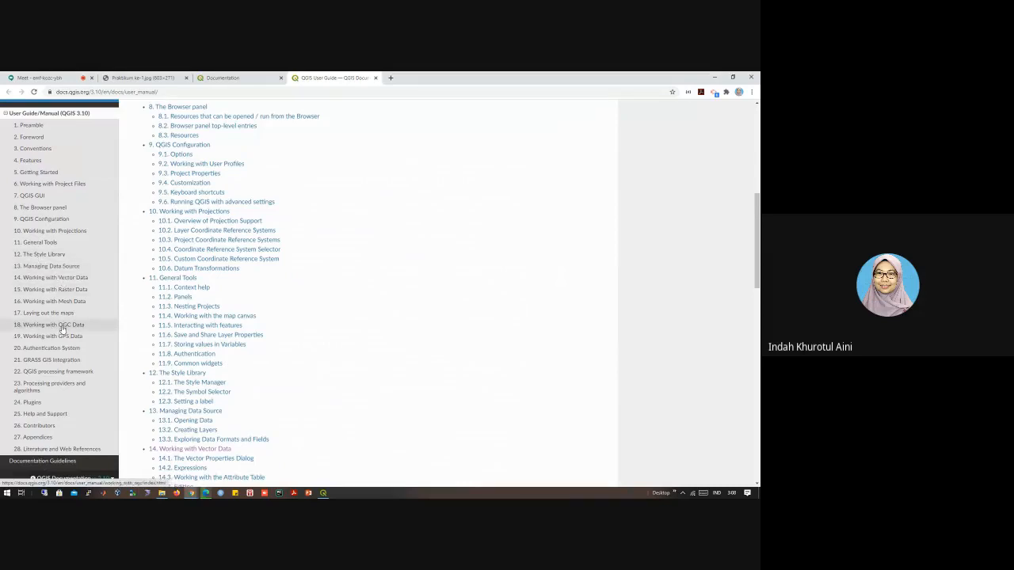
{"action": "scroll", "coordinate": [63, 327], "scroll_direction": "down", "scroll_amount": 1}
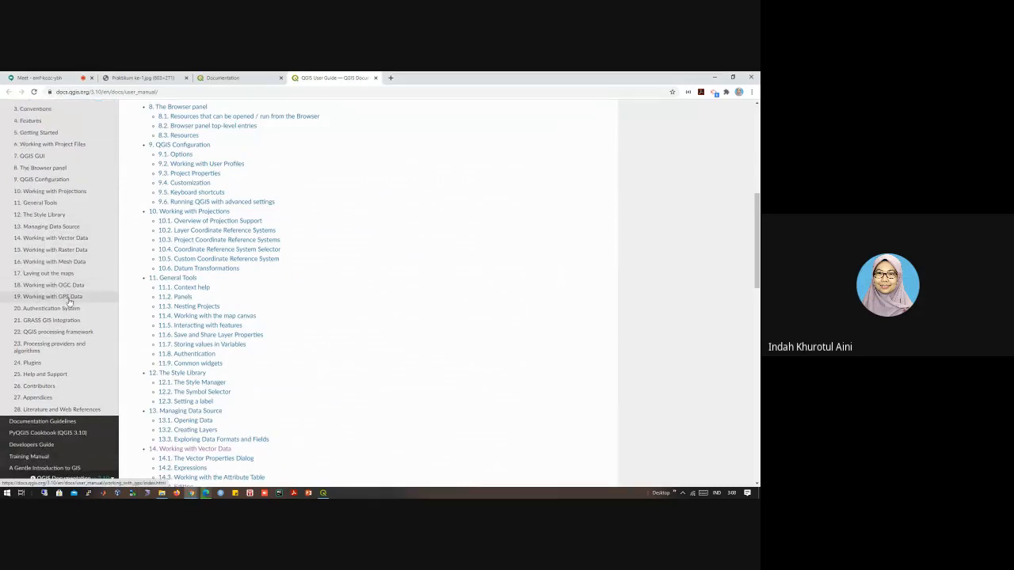
{"action": "scroll", "coordinate": [79, 310], "scroll_direction": "down", "scroll_amount": 1}
{"action": "scroll", "coordinate": [79, 310], "scroll_direction": "down", "scroll_amount": 3}
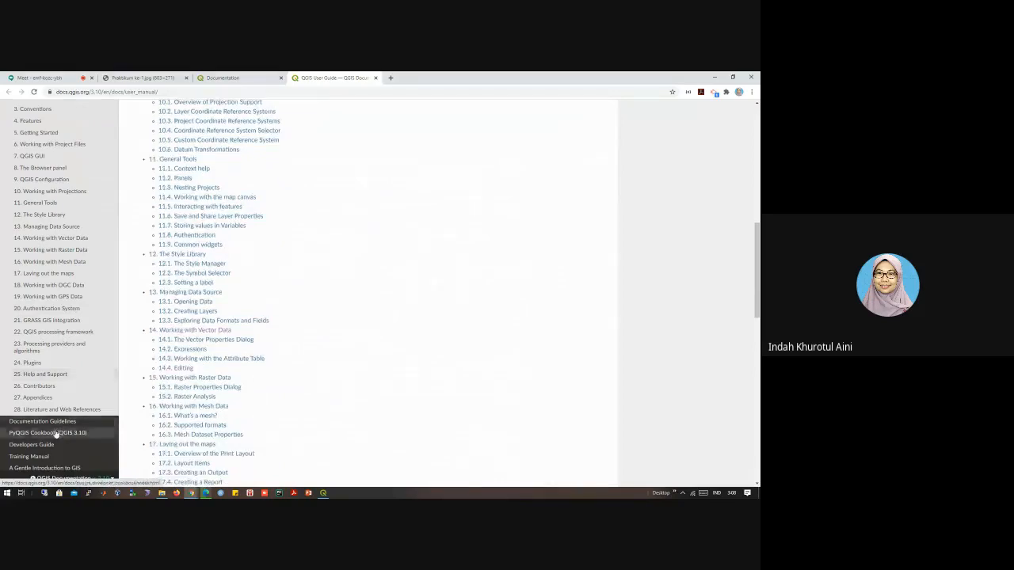
{"action": "scroll", "coordinate": [55, 412], "scroll_direction": "up", "scroll_amount": 1}
{"action": "scroll", "coordinate": [49, 380], "scroll_direction": "up", "scroll_amount": 1}
{"action": "scroll", "coordinate": [181, 295], "scroll_direction": "up", "scroll_amount": 4}
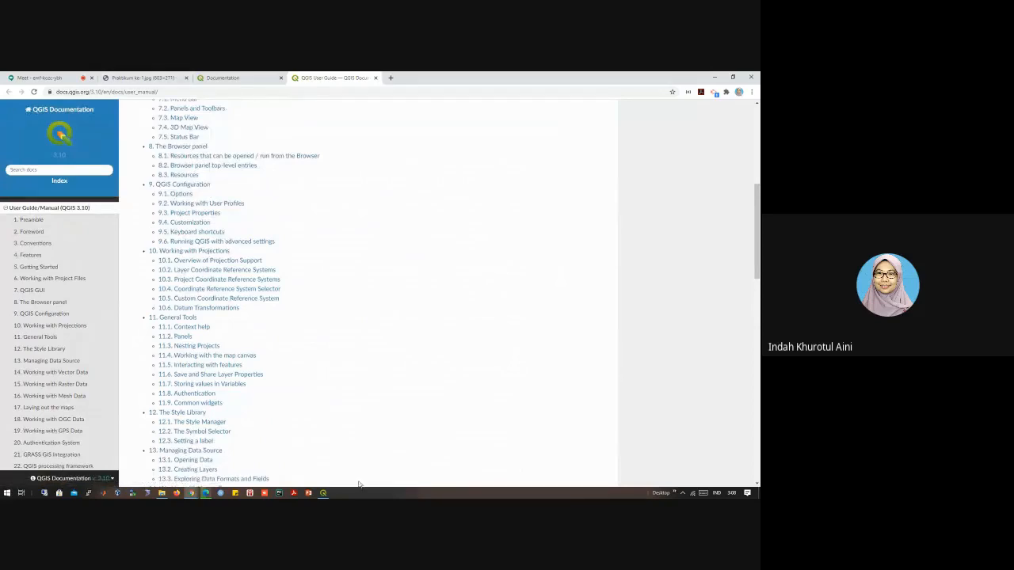
Step: Show the Praktikum ke-1.jpg title image in the browser and place the QGIS 3.6.0 setup window beside it
{"action": "left_click", "coordinate": [323, 492]}
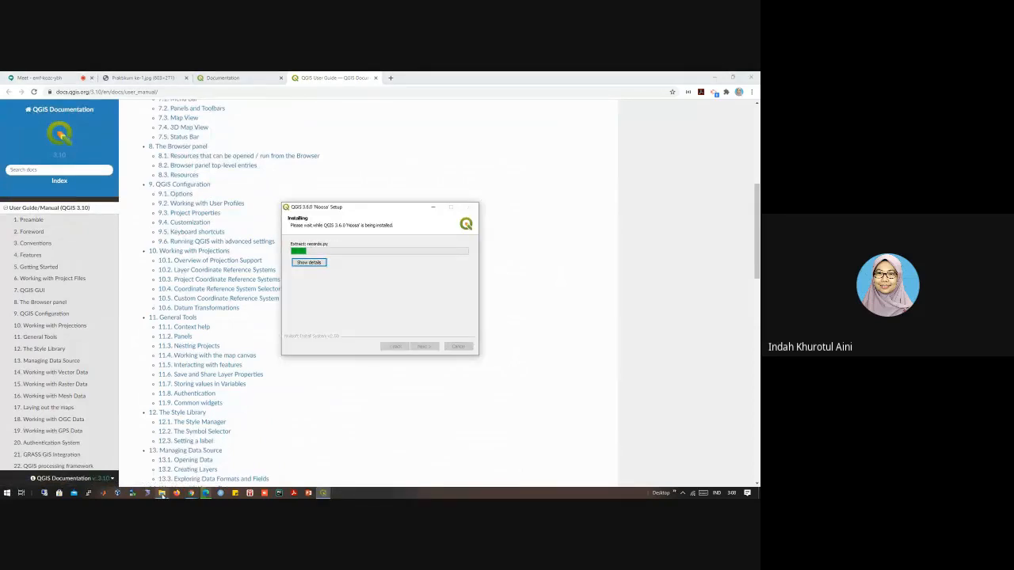
{"action": "mouse_move", "coordinate": [163, 495]}
{"action": "left_click", "coordinate": [167, 75]}
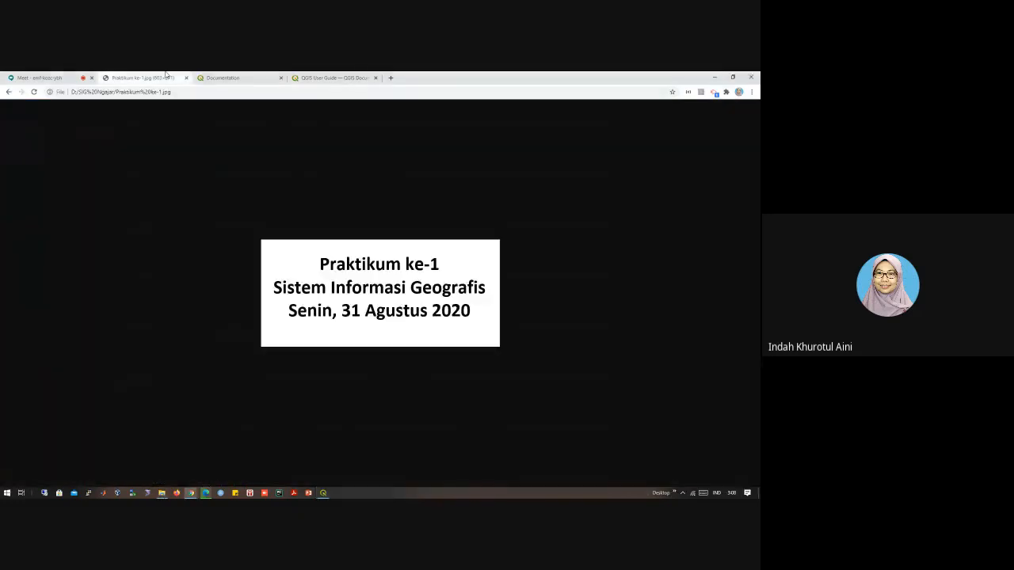
{"action": "left_click", "coordinate": [323, 493]}
{"action": "left_click_drag", "start_coordinate": [409, 210], "coordinate": [645, 204]}
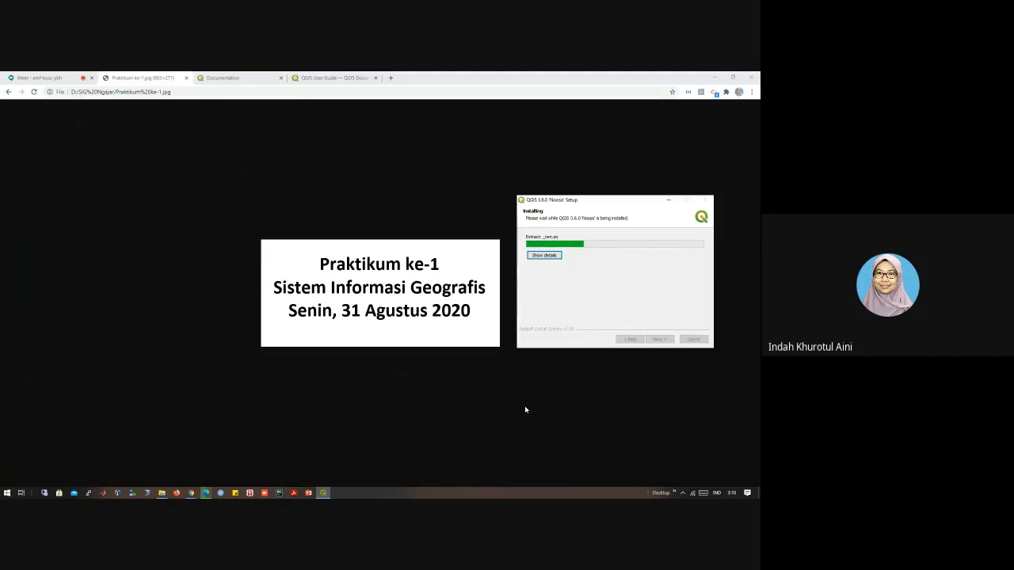
Step: Return to the Google Meet call and mute the microphone
{"action": "left_click", "coordinate": [33, 77]}
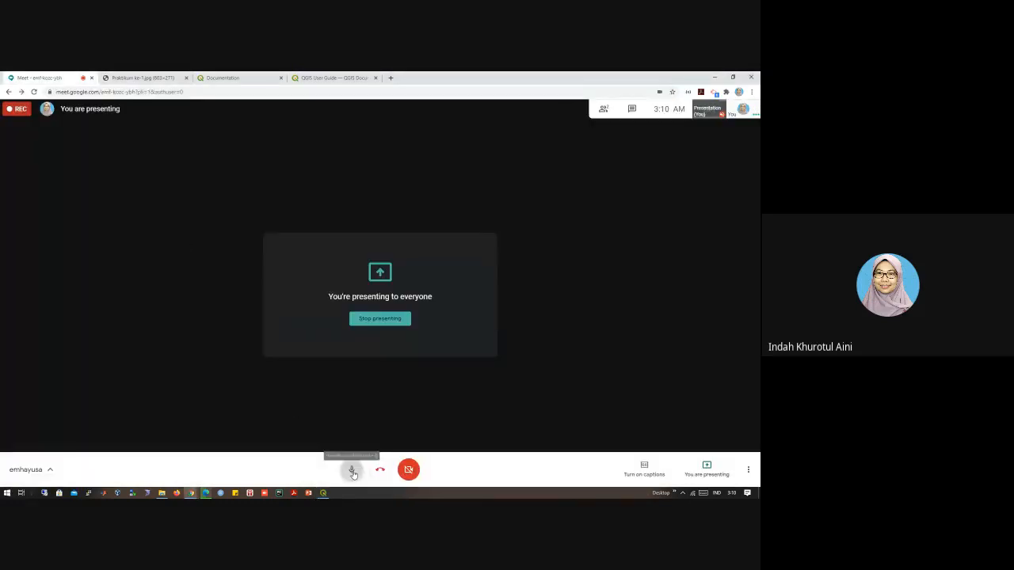
{"action": "left_click", "coordinate": [351, 468]}
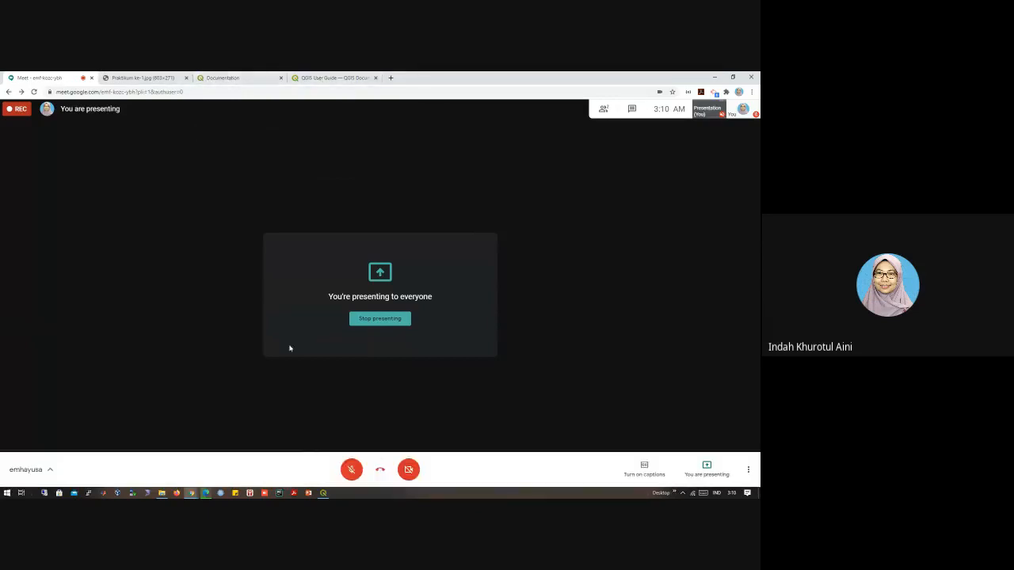
Step: Bring up the QGIS 3.6.0 setup window and show the Praktikum ke-1.jpg title image beside it
{"action": "left_click", "coordinate": [323, 493]}
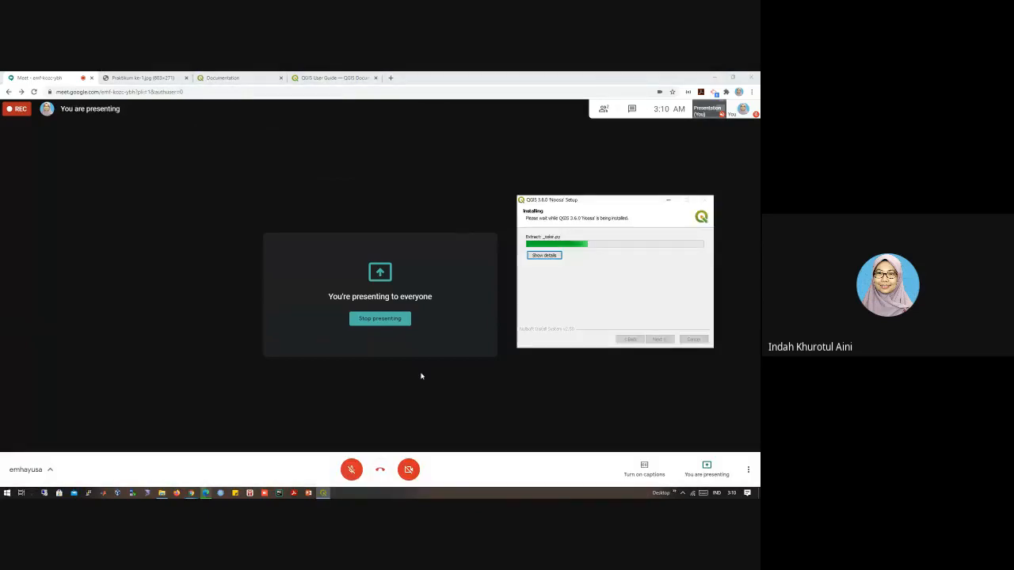
{"action": "left_click", "coordinate": [171, 75]}
{"action": "left_click", "coordinate": [171, 77]}
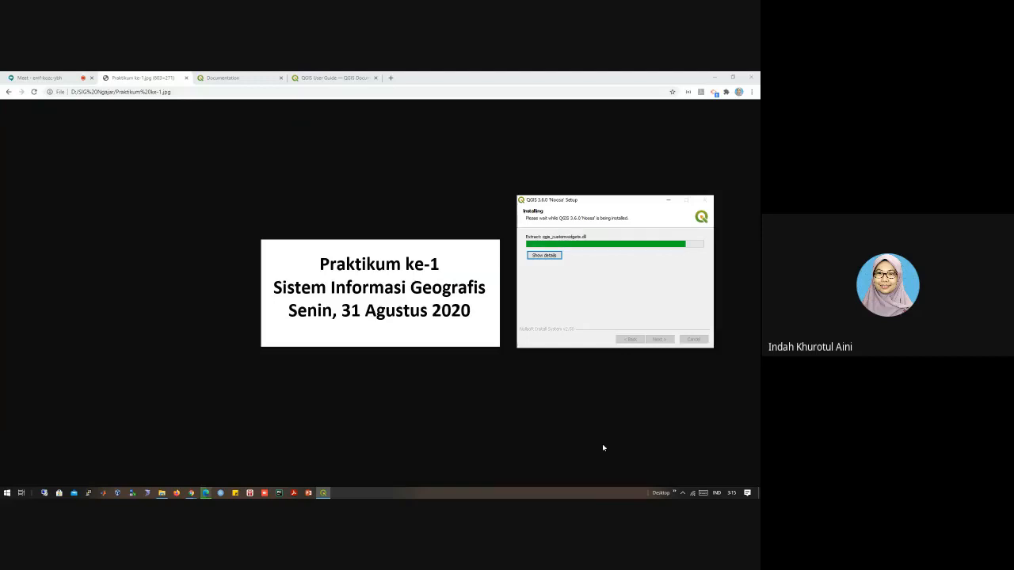
Step: Unmute the microphone in the Google Meet call and return to the title image with the QGIS setup window
{"action": "left_click", "coordinate": [40, 78]}
{"action": "left_click", "coordinate": [352, 471]}
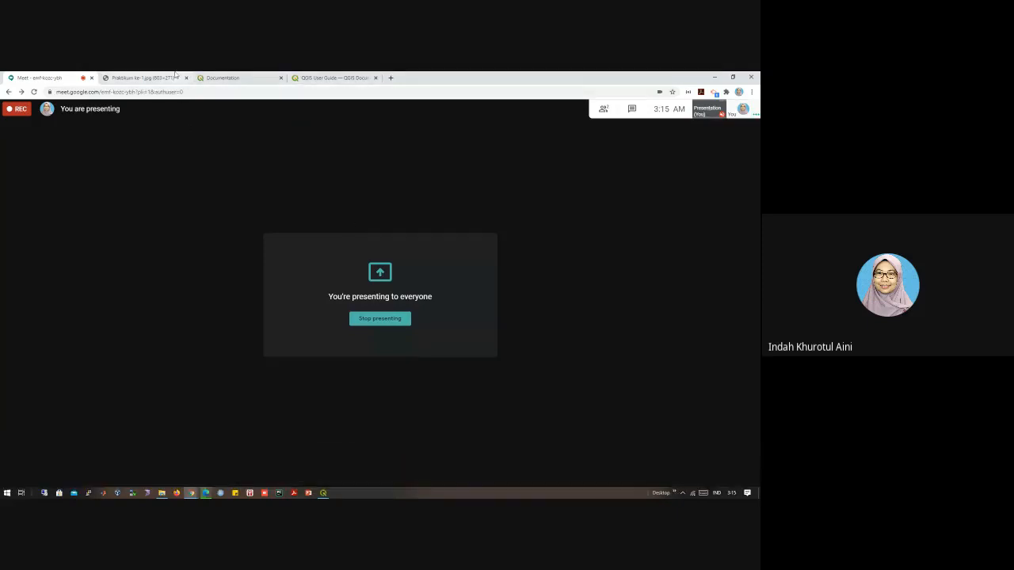
{"action": "left_click", "coordinate": [142, 77]}
{"action": "left_click", "coordinate": [323, 493]}
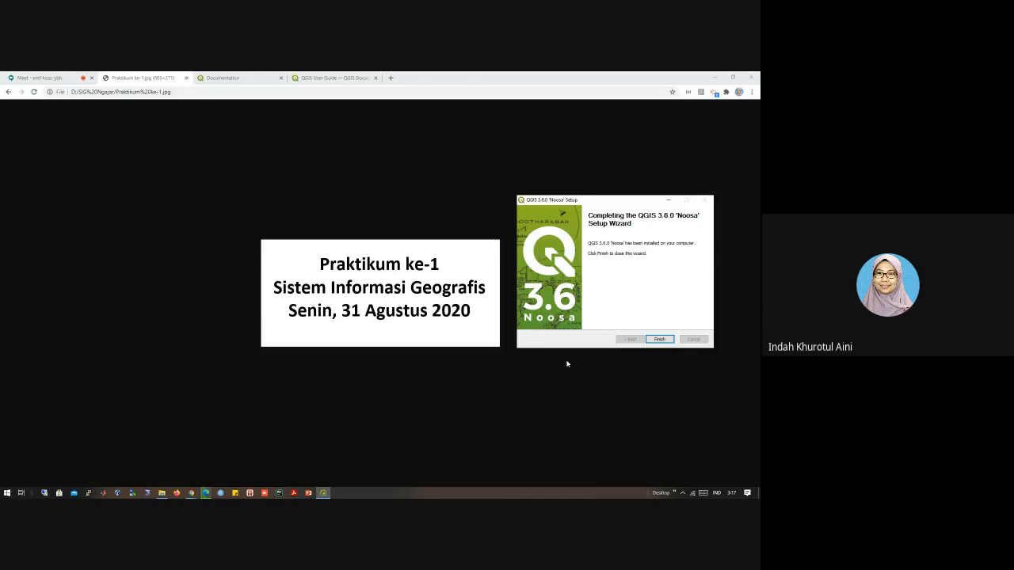
Step: Finish the QGIS 3.6.0 setup wizard and launch QGIS3 by searching Windows for "qgi"
{"action": "left_click", "coordinate": [665, 341]}
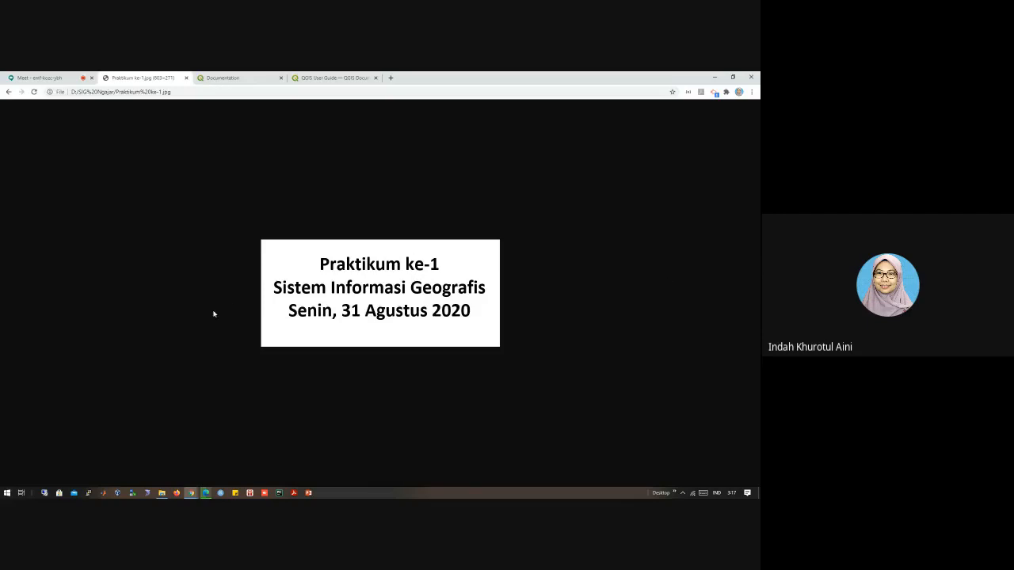
{"action": "left_click", "coordinate": [4, 494]}
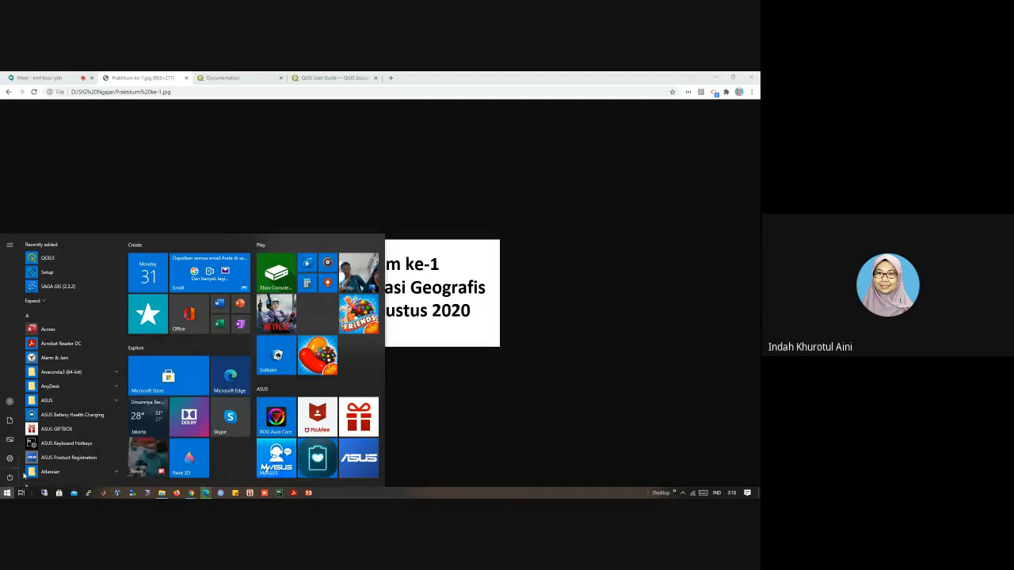
{"action": "type", "text": "qgi"}
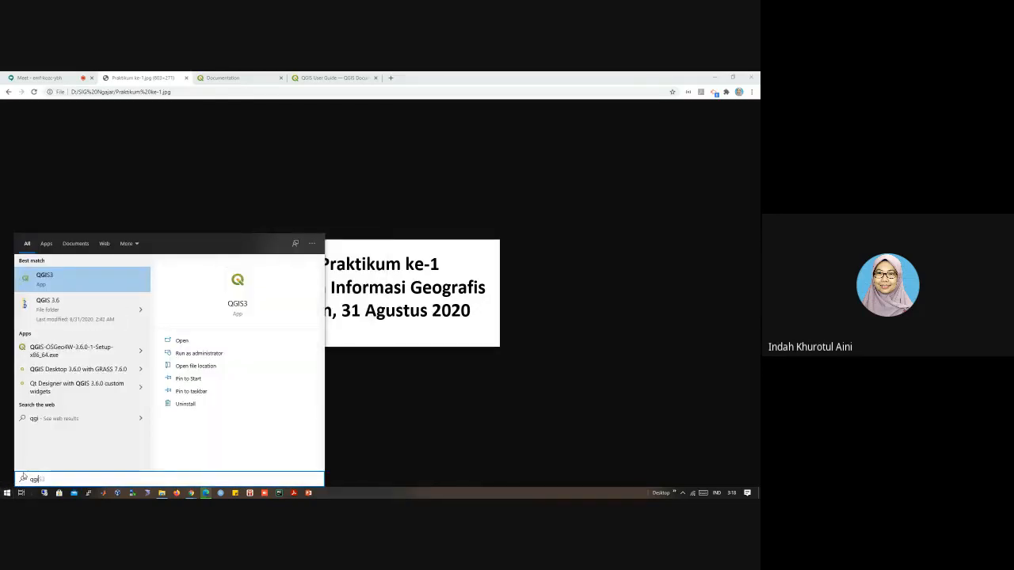
{"action": "left_click", "coordinate": [91, 280]}
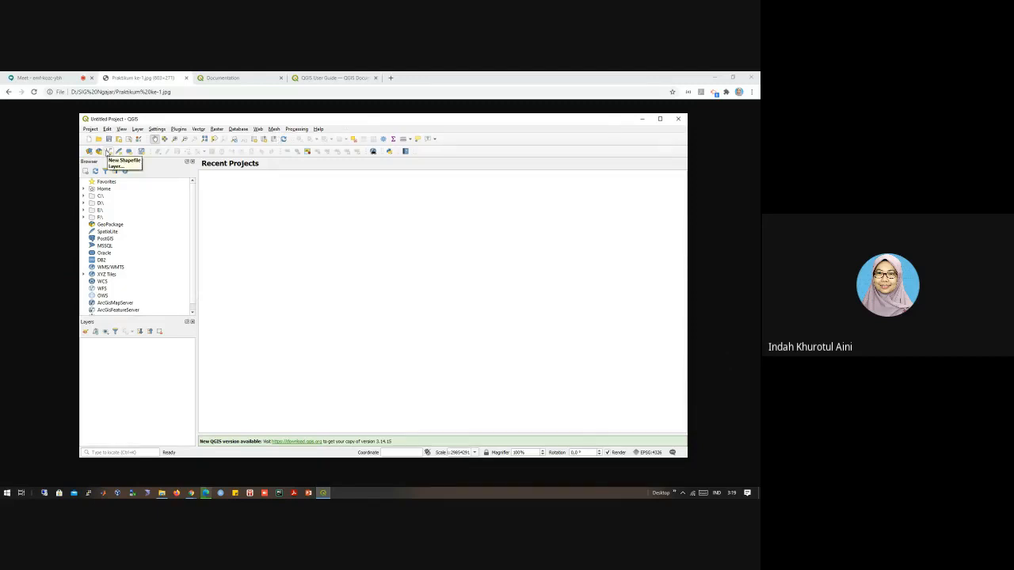
Step: Look through the QGIS project, view, layer, web and processing commands and the list of annotation tools
{"action": "left_click", "coordinate": [91, 129]}
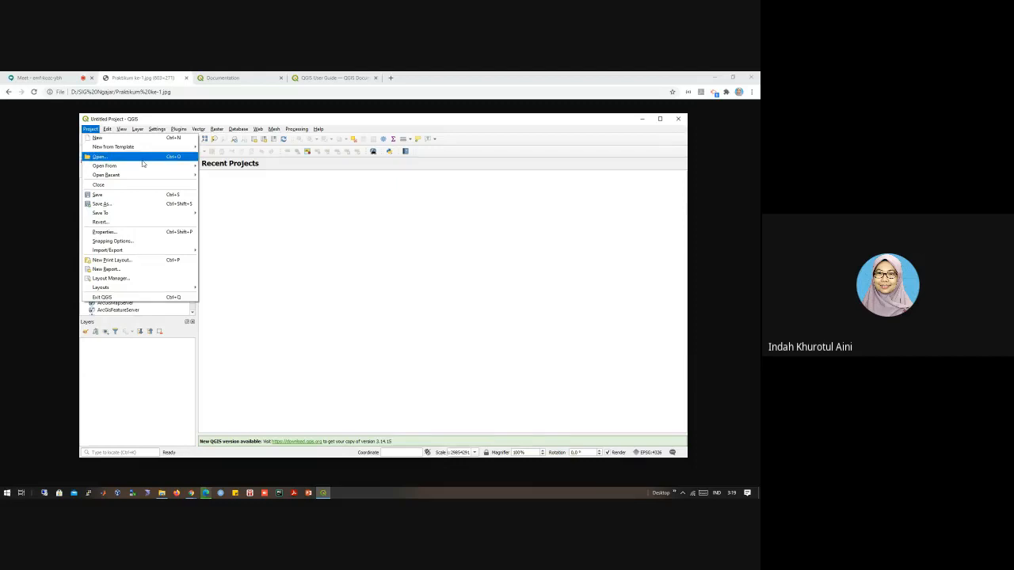
{"action": "mouse_move", "coordinate": [145, 171]}
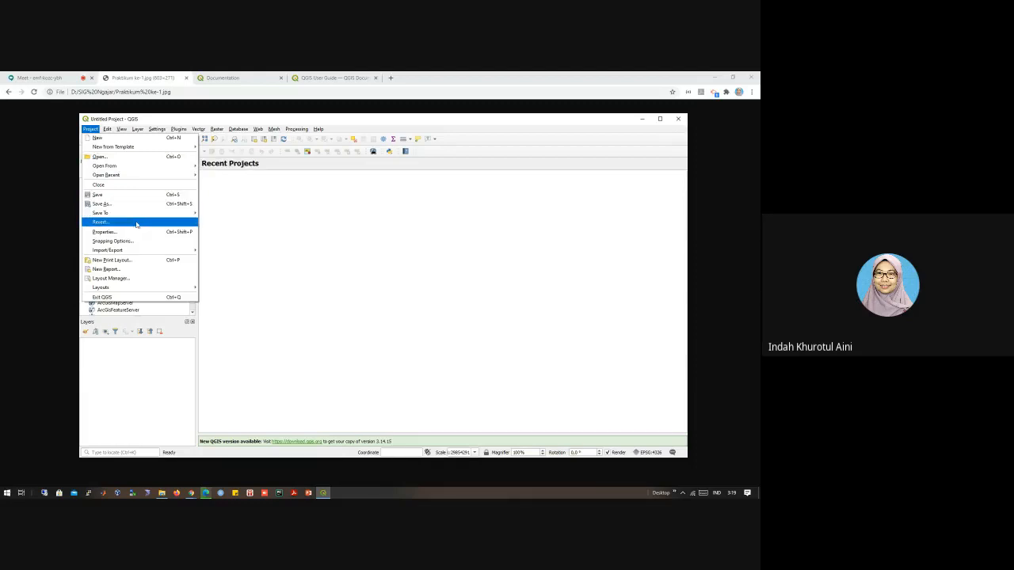
{"action": "mouse_move", "coordinate": [131, 252]}
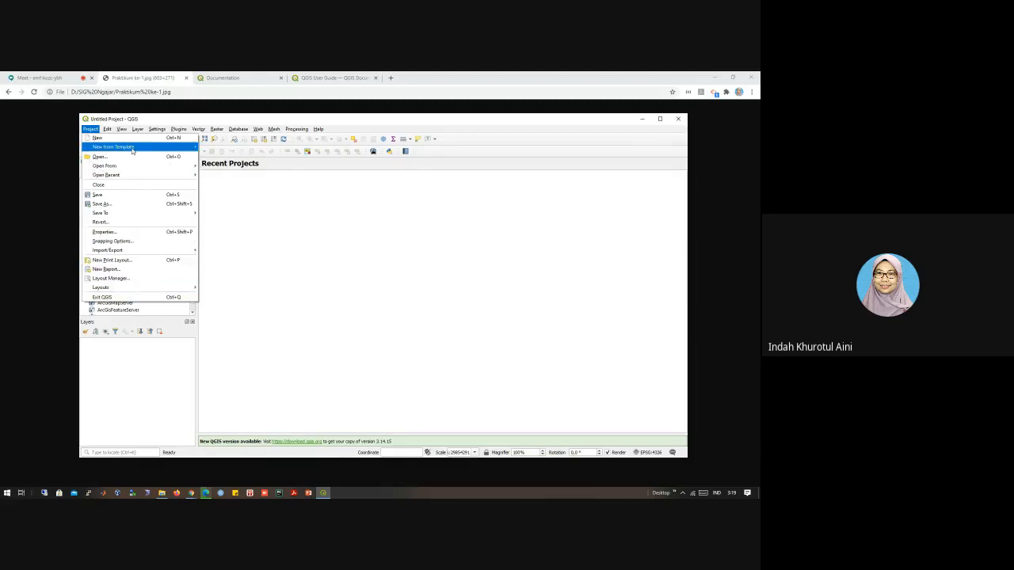
{"action": "mouse_move", "coordinate": [107, 130]}
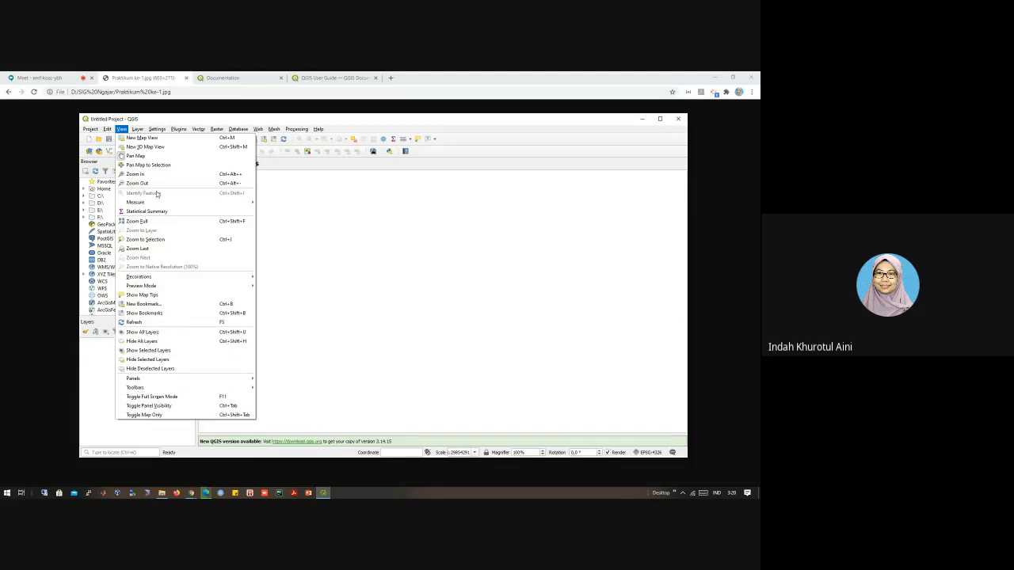
{"action": "left_click", "coordinate": [122, 128]}
{"action": "left_click", "coordinate": [138, 130]}
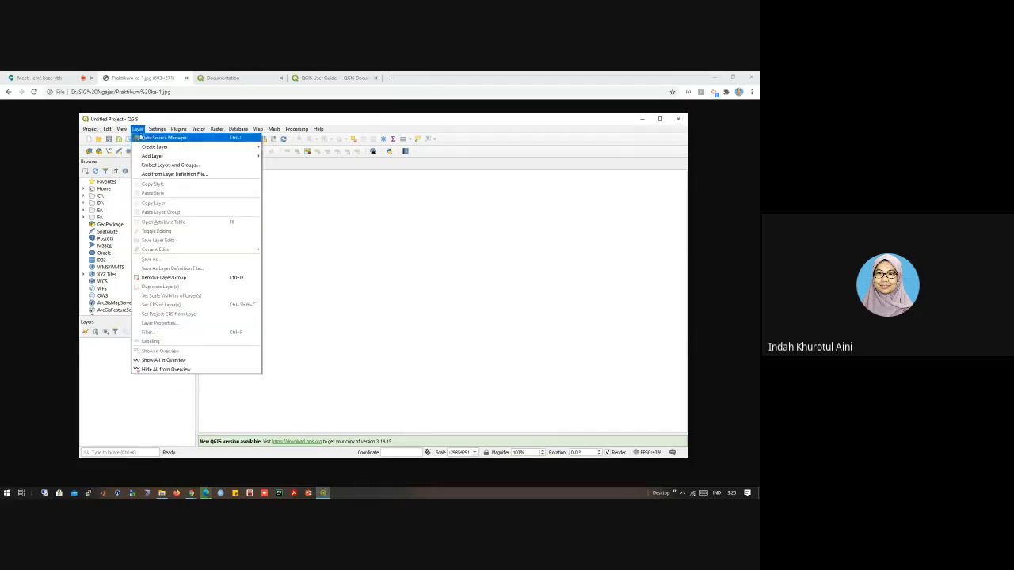
{"action": "mouse_move", "coordinate": [173, 140]}
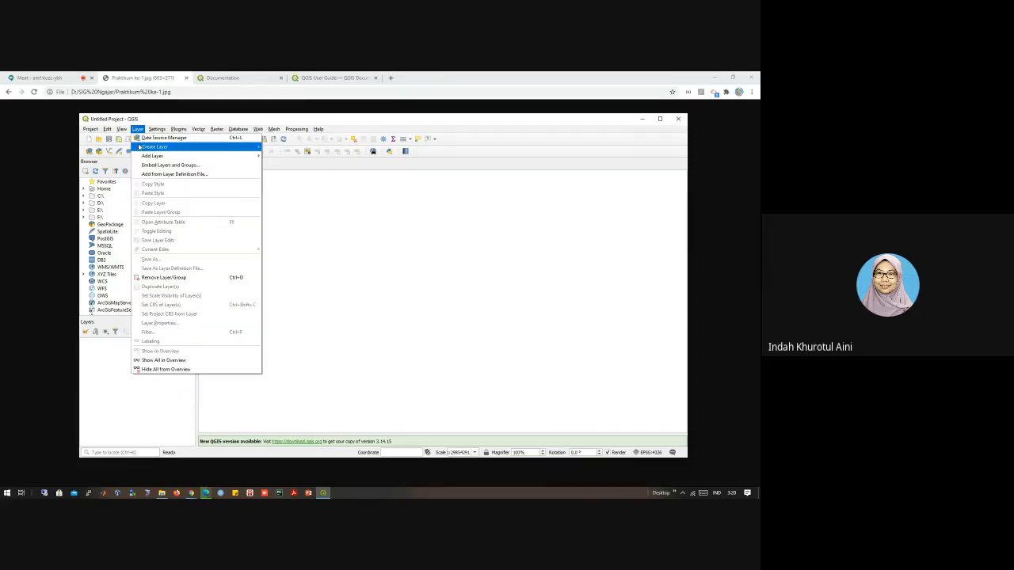
{"action": "mouse_move", "coordinate": [139, 148]}
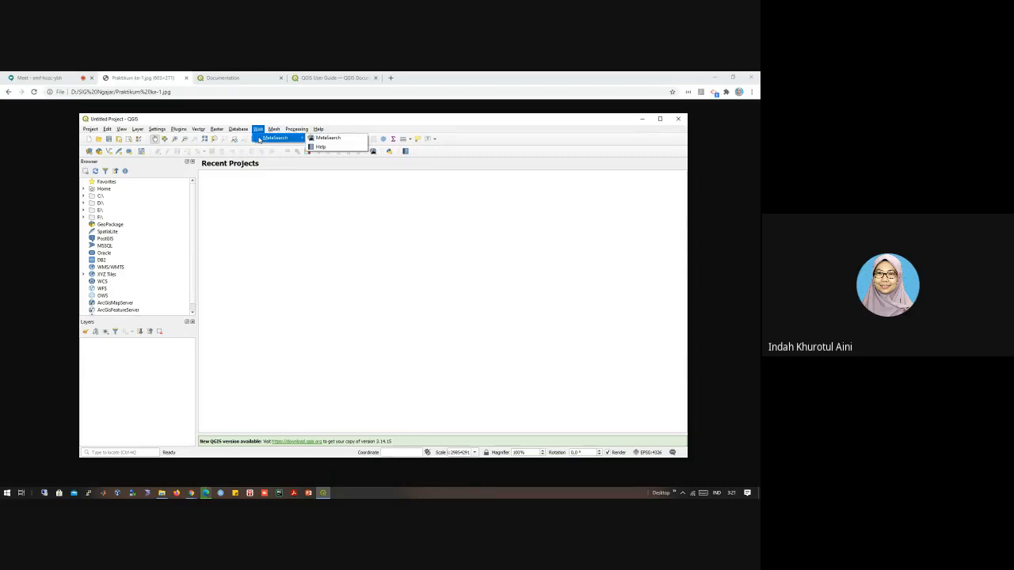
{"action": "left_click", "coordinate": [296, 129]}
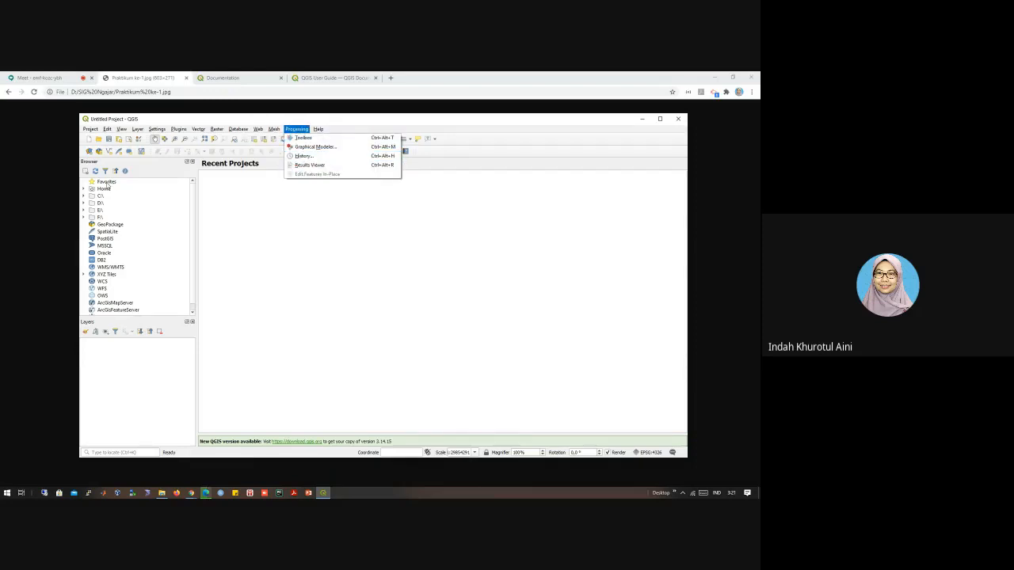
{"action": "left_click", "coordinate": [248, 220]}
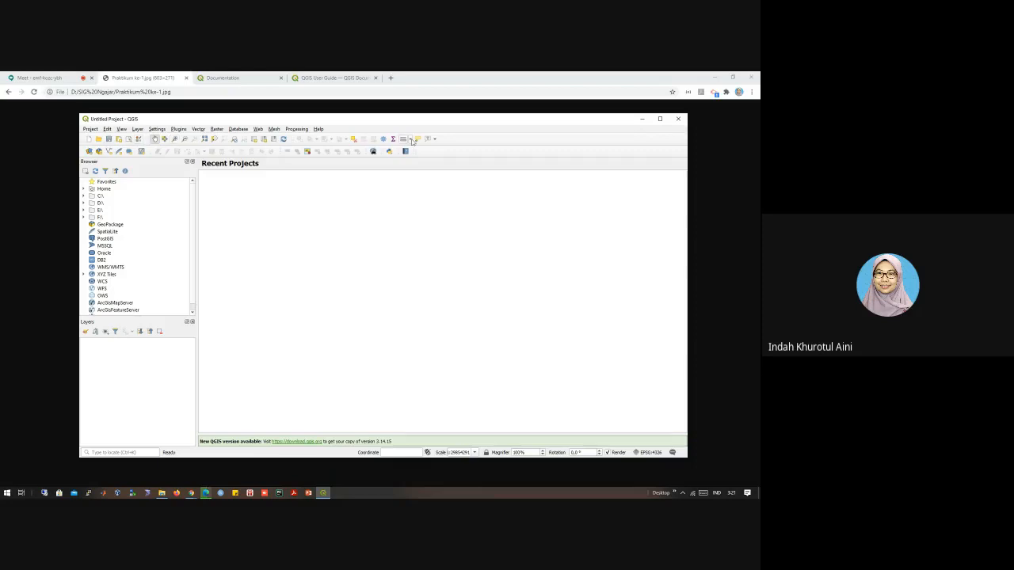
{"action": "left_click", "coordinate": [435, 140]}
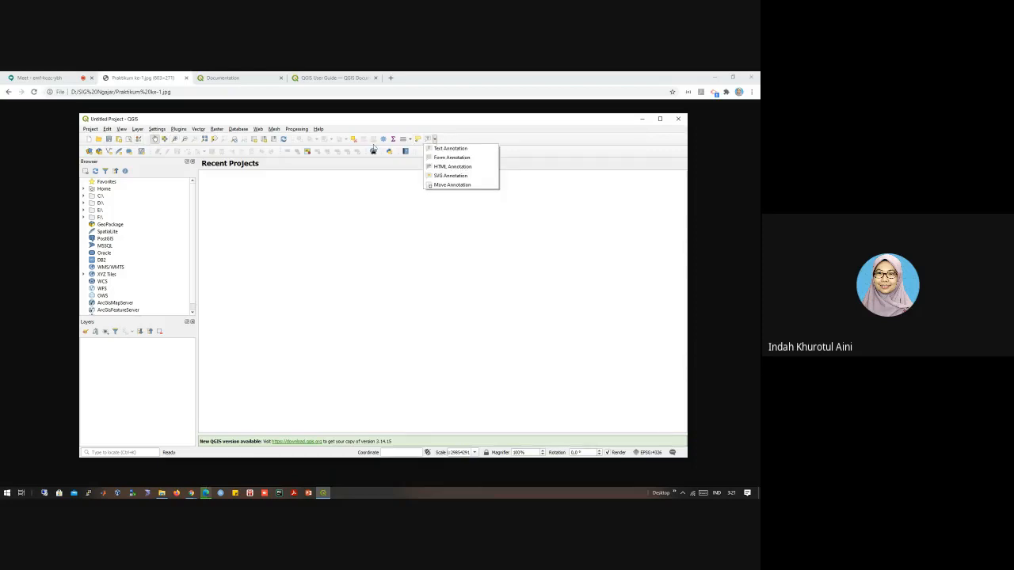
{"action": "left_click", "coordinate": [278, 218]}
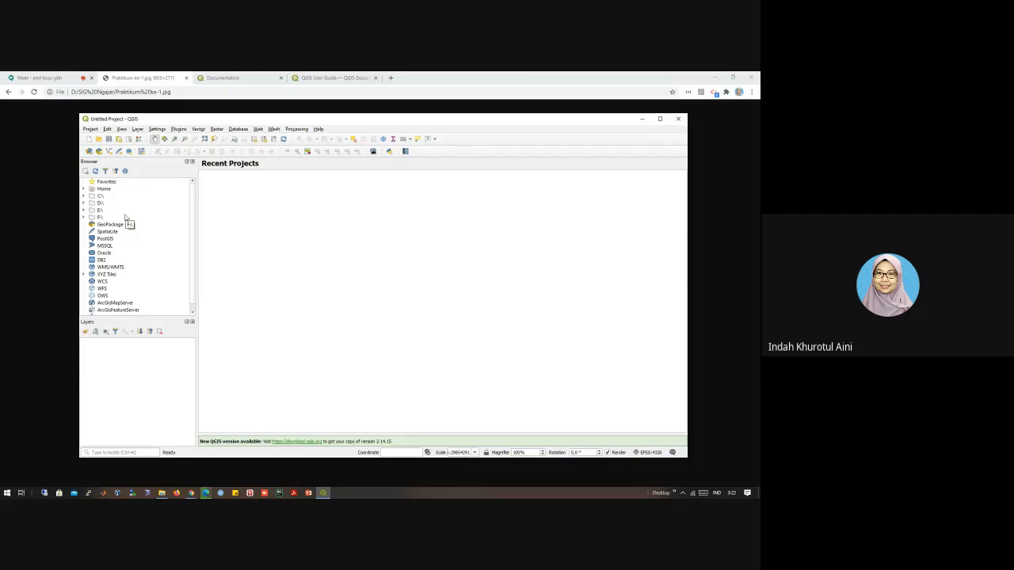
Step: Switch to File Explorer and open the KOTA BANDUNG folder inside the GIS folder
{"action": "mouse_move", "coordinate": [162, 494]}
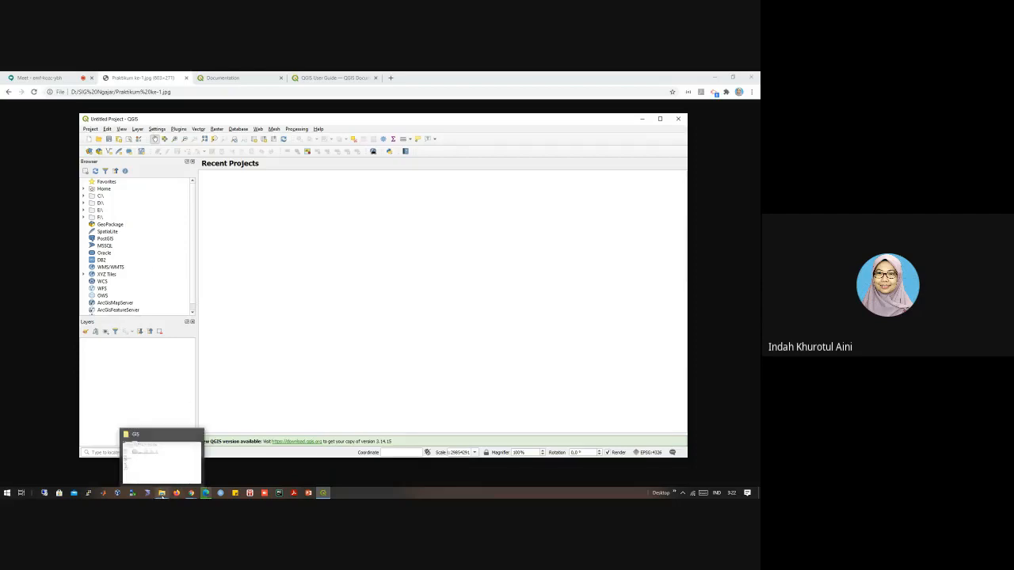
{"action": "left_click", "coordinate": [163, 471]}
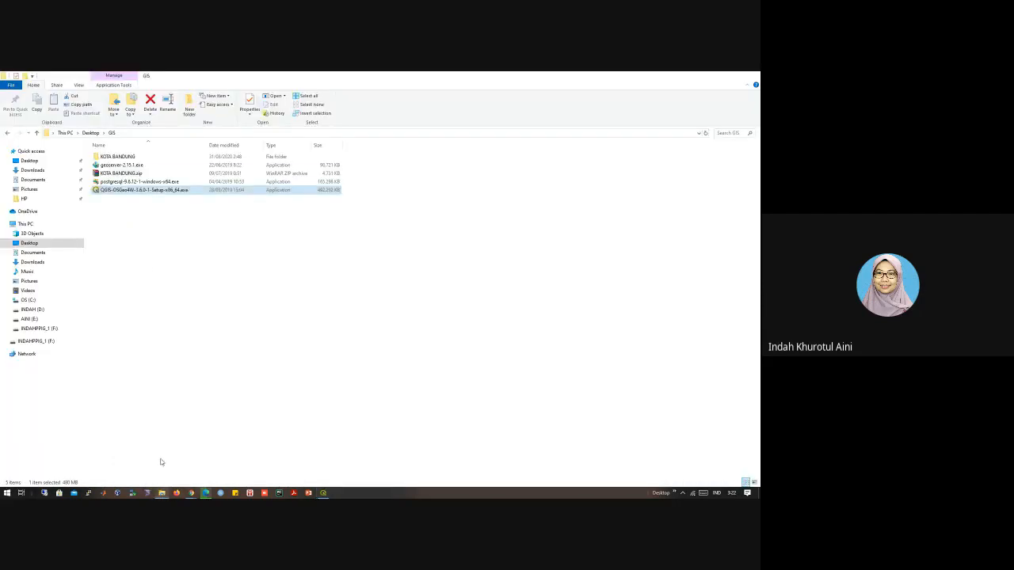
{"action": "double_click", "coordinate": [116, 157]}
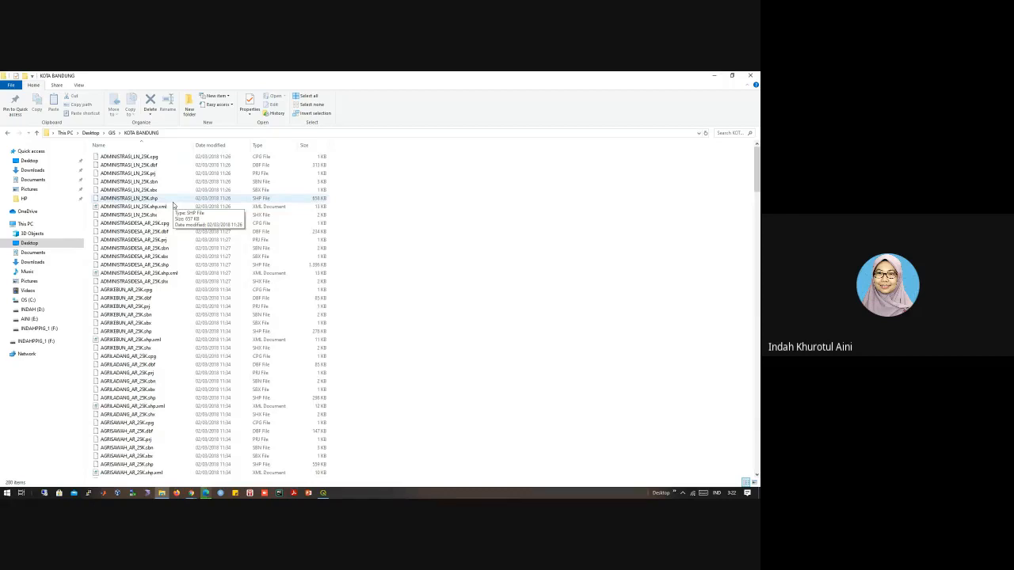
Step: Select the complete set of ADMINISTRASI_LN_25K files, from .cpg to .shx, to show the parts of one shapefile
{"action": "left_click", "coordinate": [156, 159]}
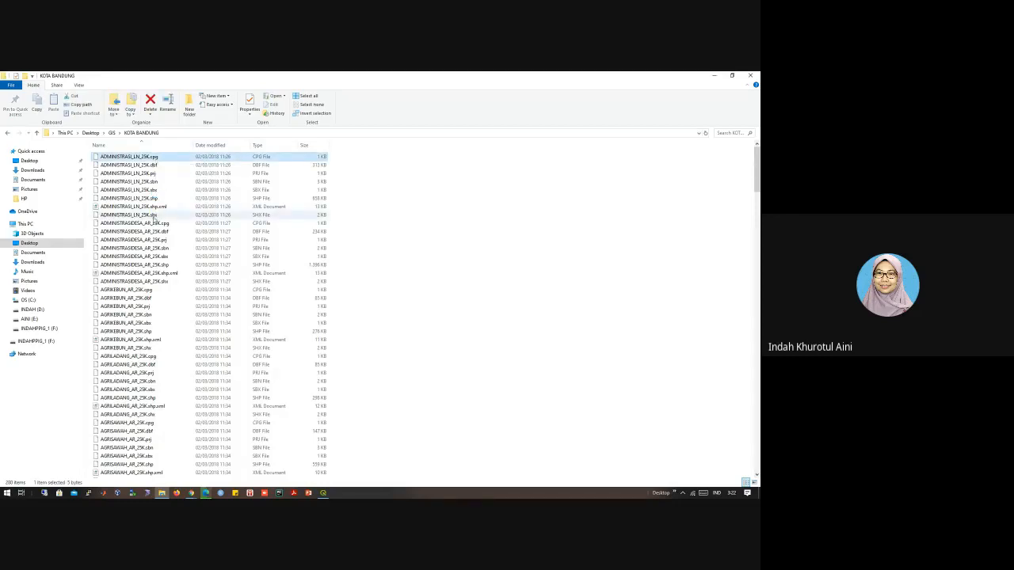
{"action": "left_click", "coordinate": [155, 215], "text": "shift"}
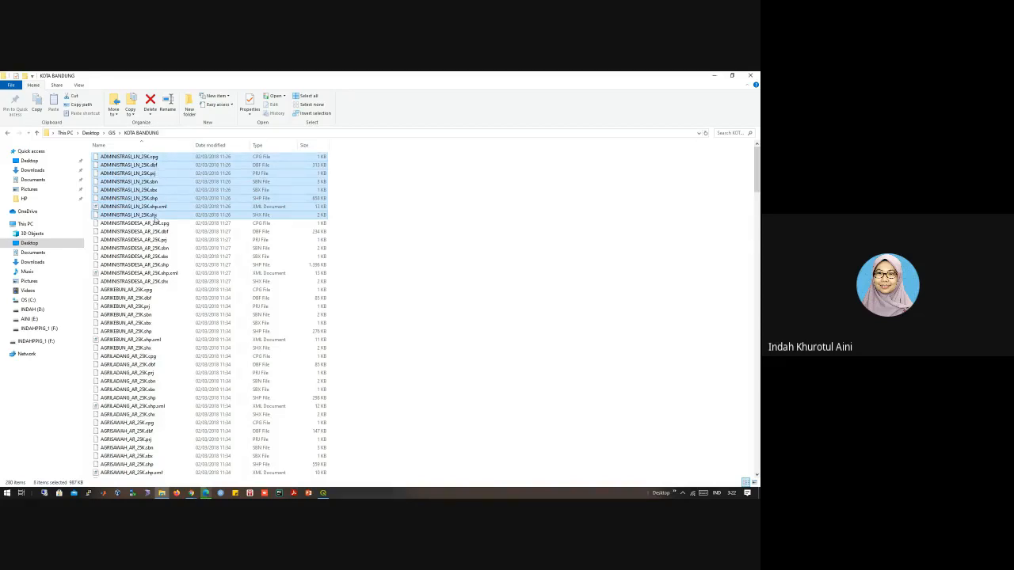
{"action": "left_click", "coordinate": [159, 199]}
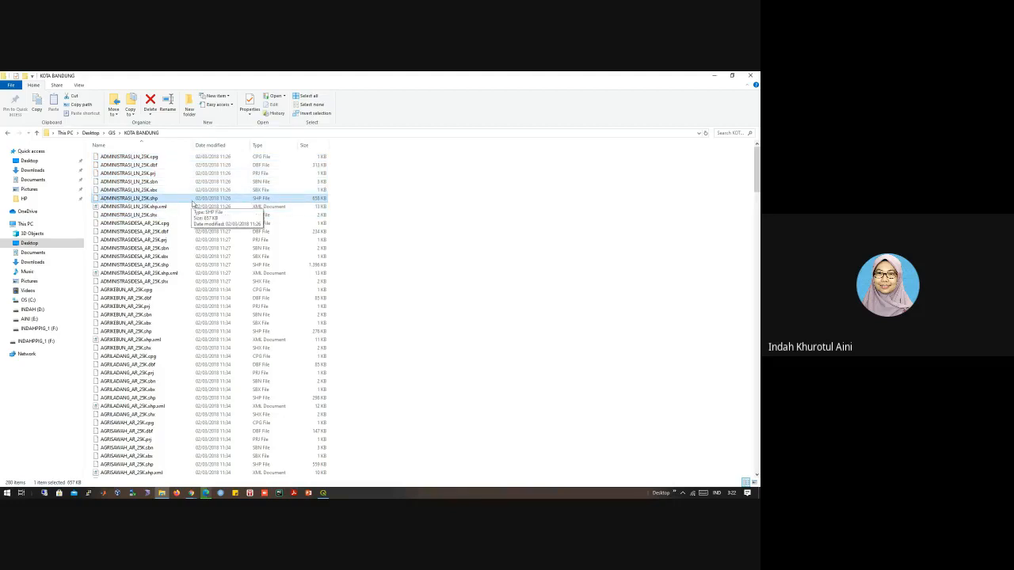
{"action": "left_click", "coordinate": [155, 217]}
{"action": "left_click", "coordinate": [156, 158]}
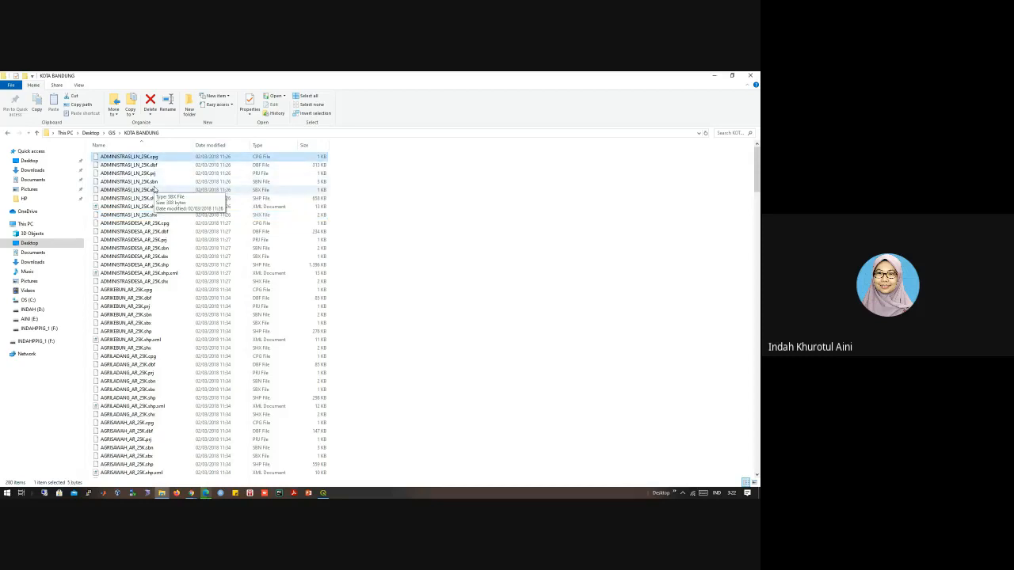
{"action": "left_click", "coordinate": [152, 215]}
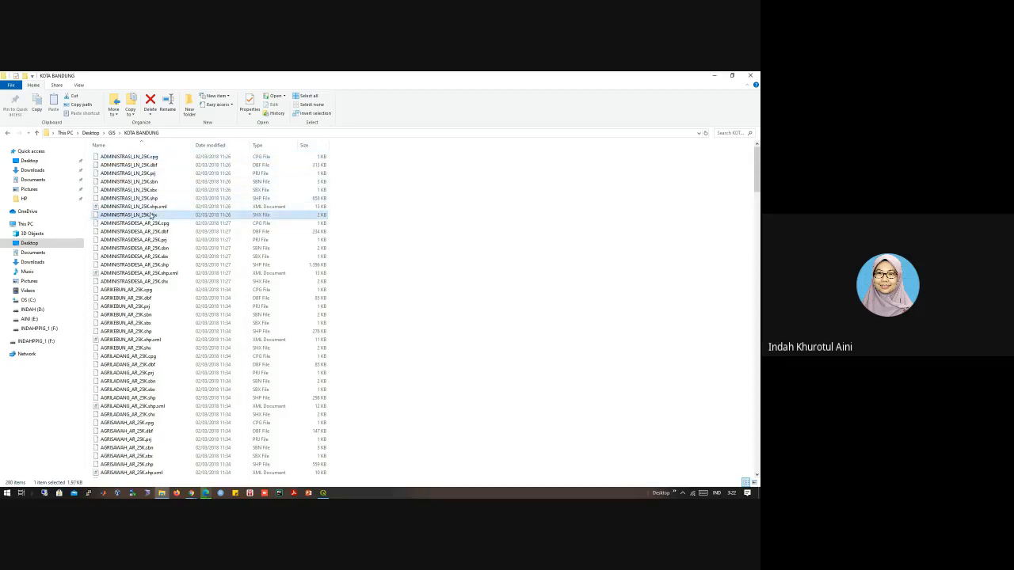
{"action": "left_click", "coordinate": [155, 156], "text": "shift"}
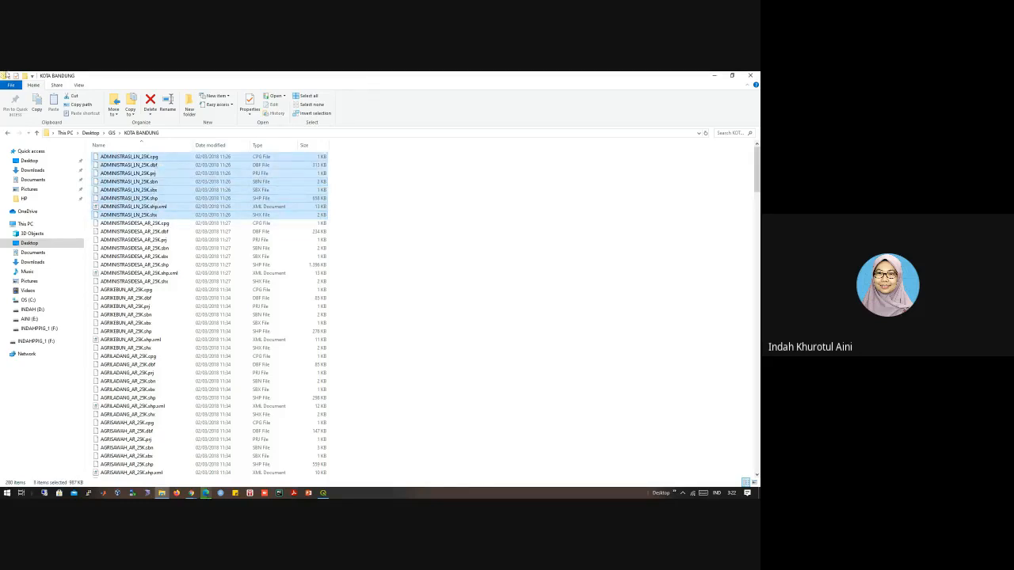
Step: Switch back to QGIS and create a new empty project
{"action": "left_click", "coordinate": [323, 492]}
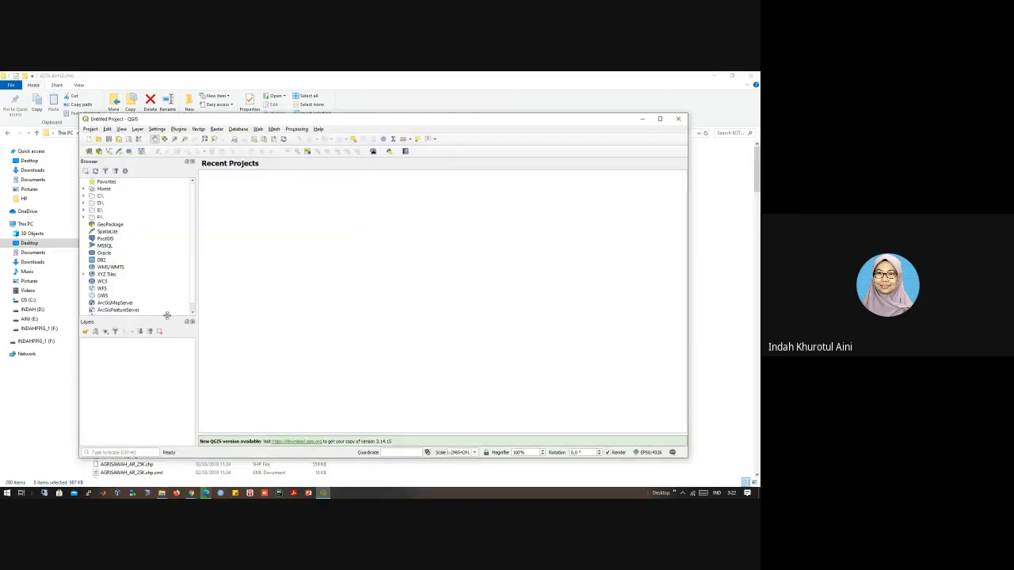
{"action": "left_click", "coordinate": [90, 129]}
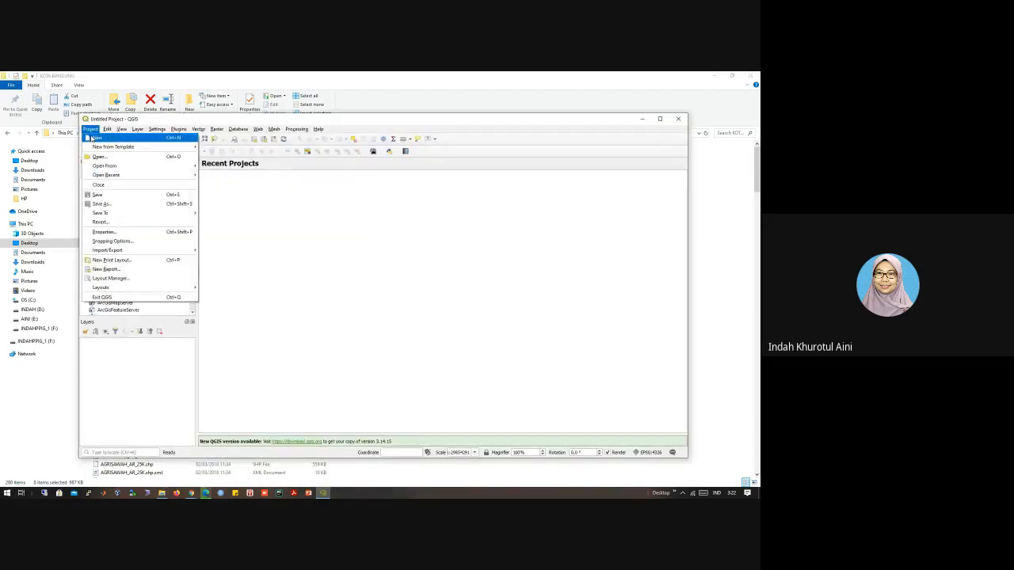
{"action": "left_click", "coordinate": [98, 138]}
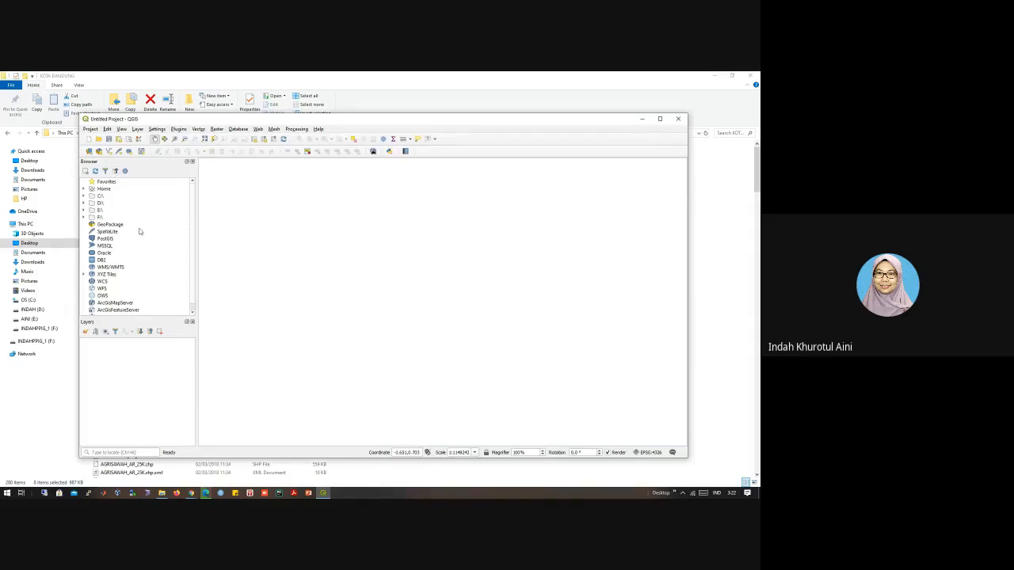
Step: Expand Home, Desktop and the GIS folder in the data browser to reach the KOTA BANDUNG data
{"action": "left_click", "coordinate": [84, 195]}
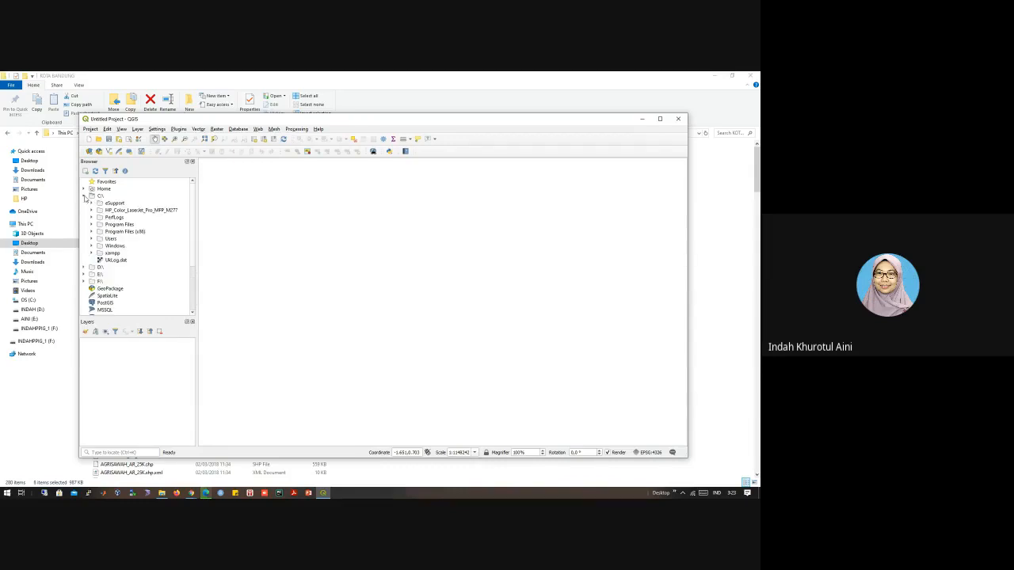
{"action": "left_click", "coordinate": [84, 189]}
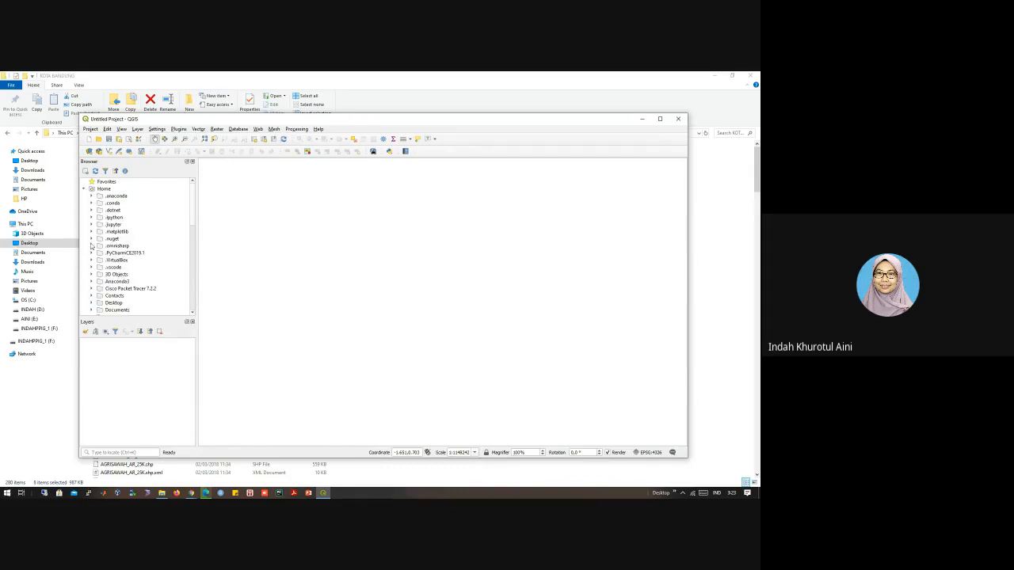
{"action": "scroll", "coordinate": [118, 247], "scroll_direction": "down", "scroll_amount": 4}
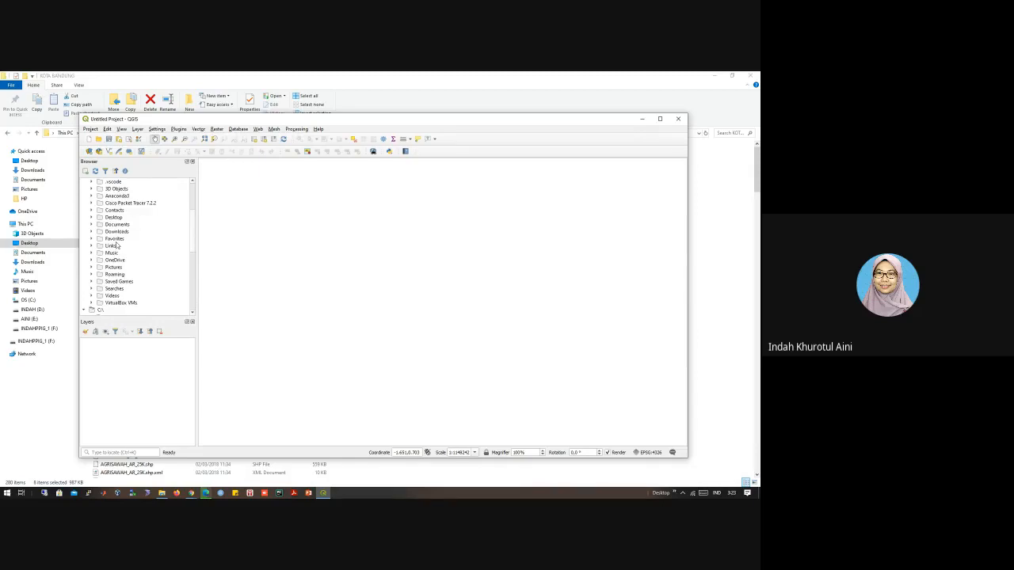
{"action": "left_click", "coordinate": [118, 219]}
{"action": "left_click", "coordinate": [91, 217]}
{"action": "left_click", "coordinate": [99, 224]}
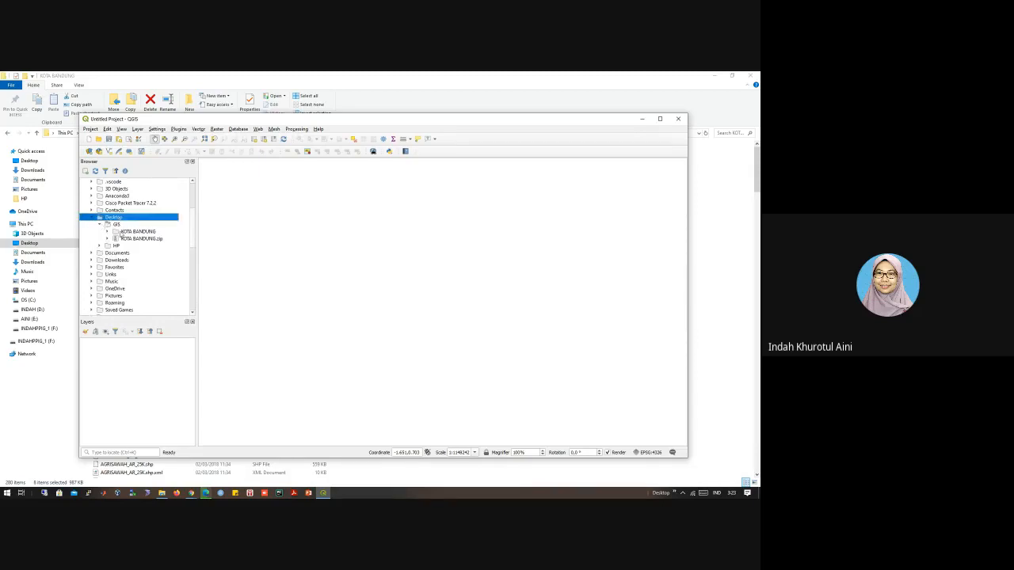
Step: Expand the KOTA BANDUNG folder in the data browser and add ADMINISTRASI_LN_25K.shp to the map
{"action": "left_click", "coordinate": [108, 232]}
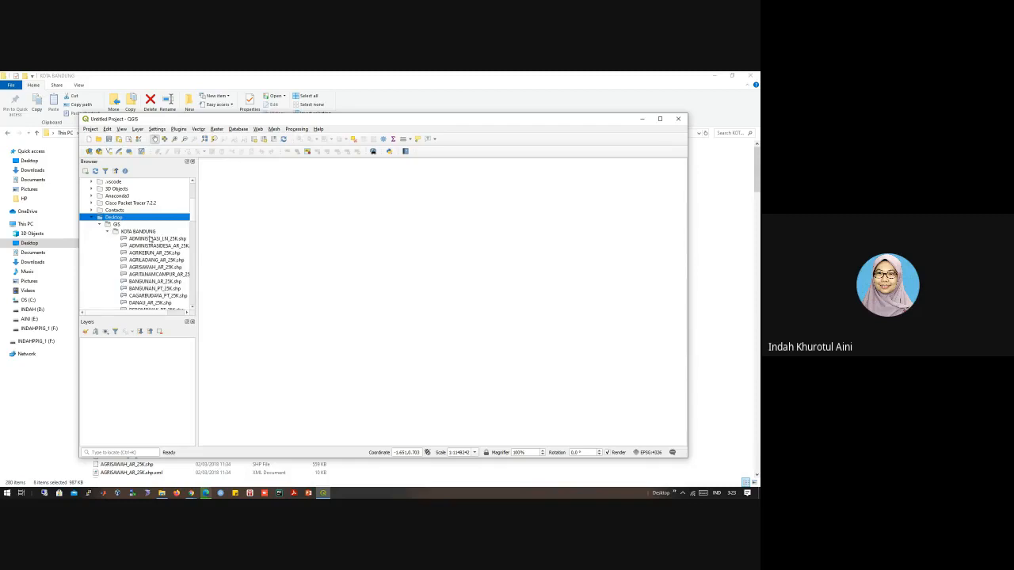
{"action": "left_click", "coordinate": [180, 313]}
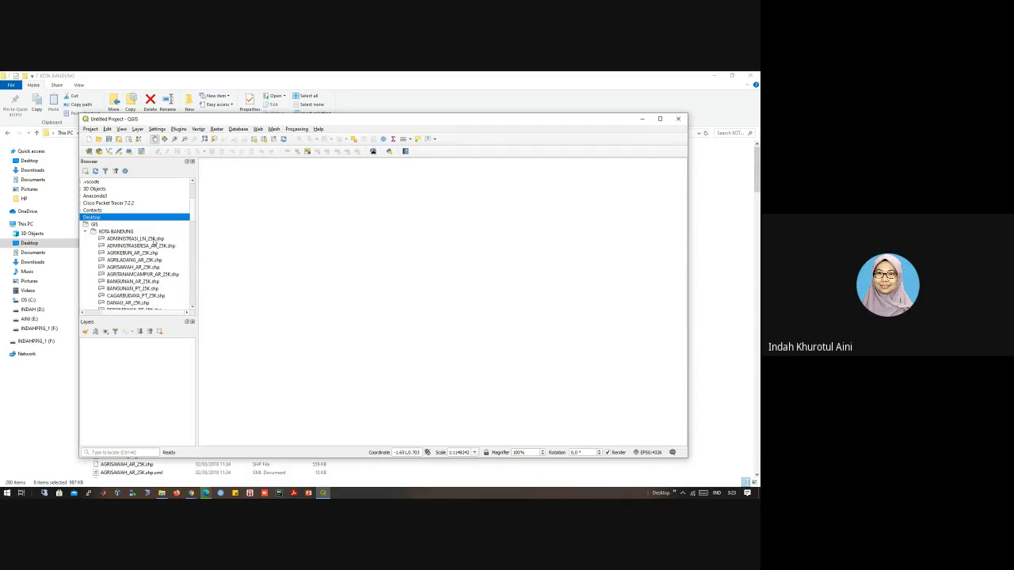
{"action": "left_click", "coordinate": [154, 240]}
{"action": "double_click", "coordinate": [153, 239]}
{"action": "double_click", "coordinate": [153, 239]}
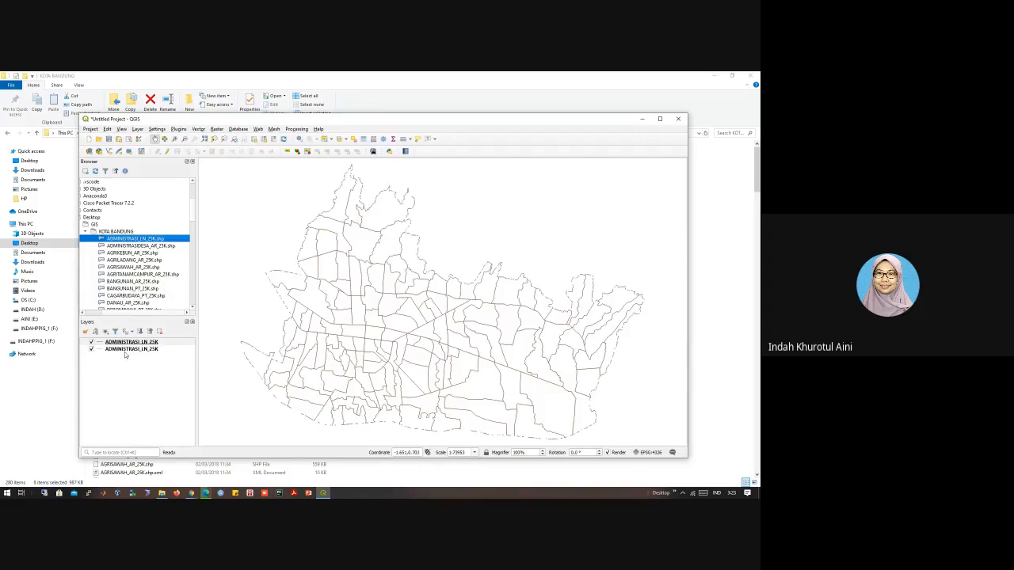
Step: Remove the duplicate ADMINISTRASI_LN_25K layer from the project and confirm the removal
{"action": "left_click", "coordinate": [125, 350]}
{"action": "right_click", "coordinate": [125, 350]}
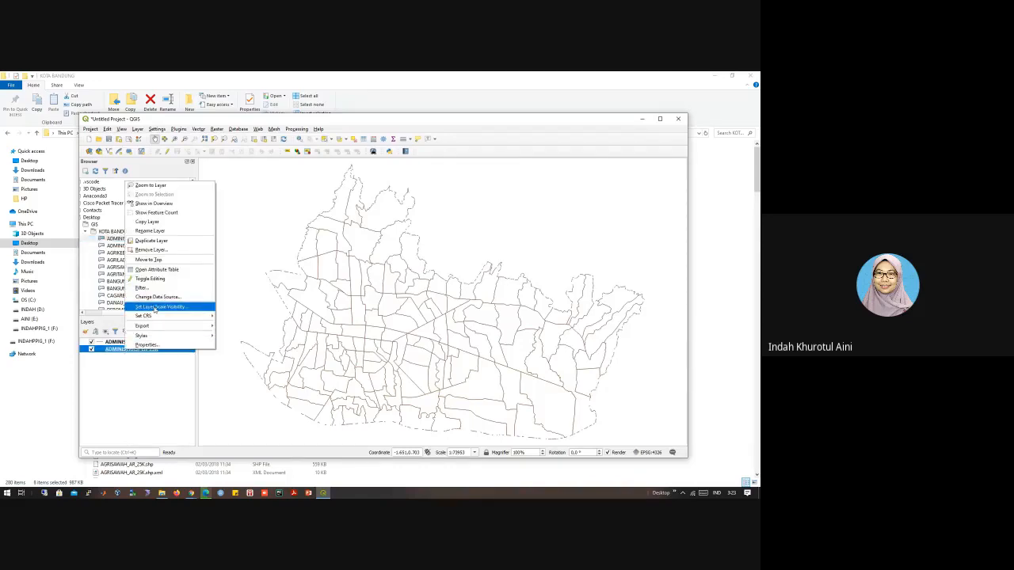
{"action": "key", "text": "Escape"}
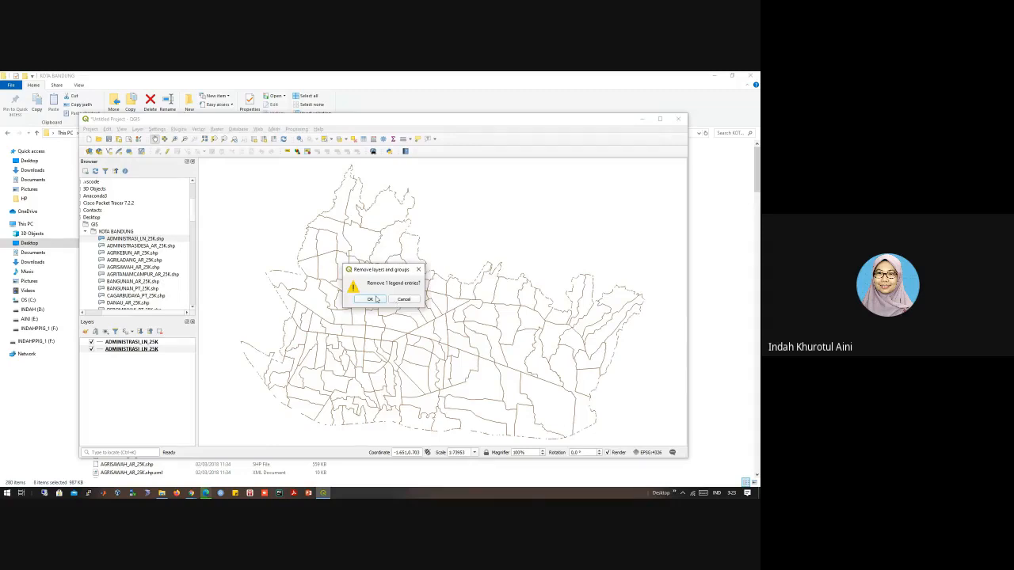
{"action": "left_click", "coordinate": [375, 299]}
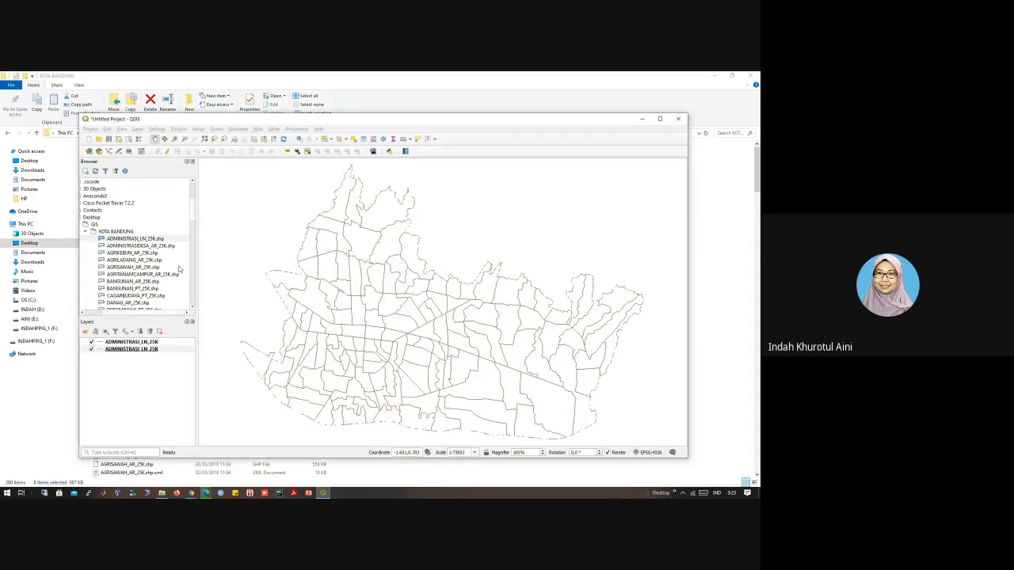
Step: Add the ADMINISTRASIDESA, AGRIKEBUN, AGRILADANG, AGRISAWAH and AGRITANAMCAMPUR _AR_25K shapefiles to the map
{"action": "left_click", "coordinate": [155, 247]}
{"action": "double_click", "coordinate": [157, 248]}
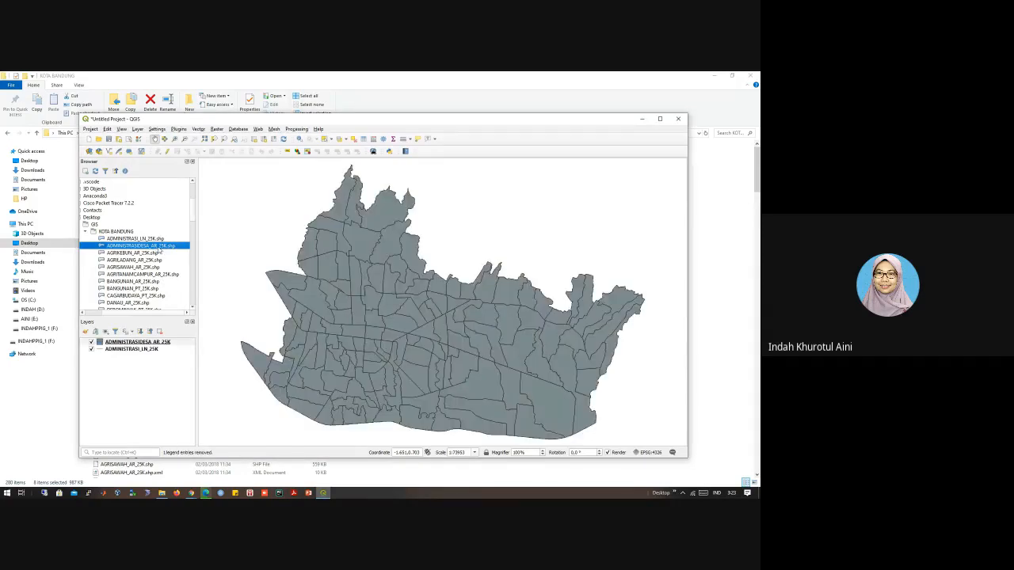
{"action": "left_click", "coordinate": [154, 253]}
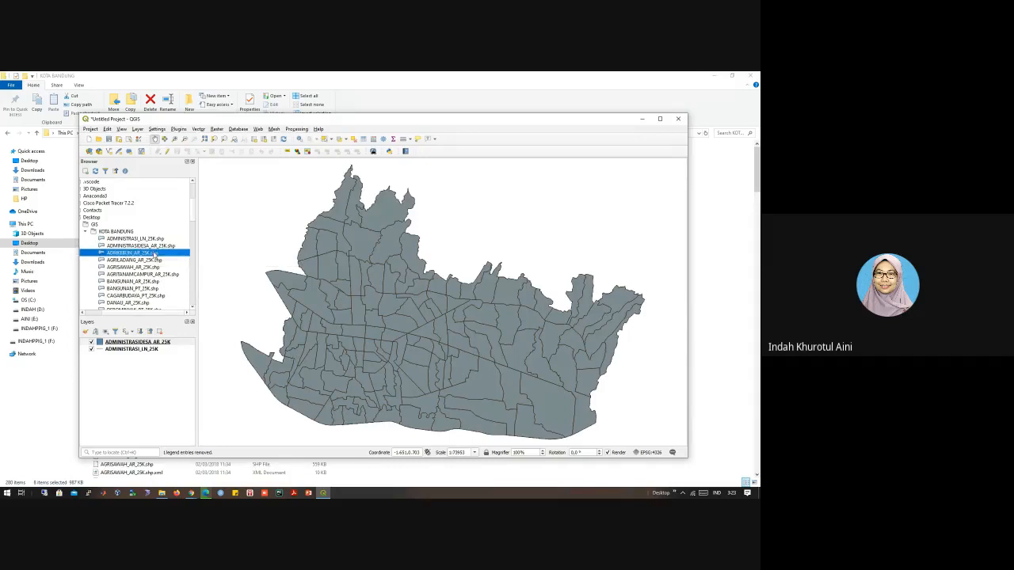
{"action": "double_click", "coordinate": [154, 253]}
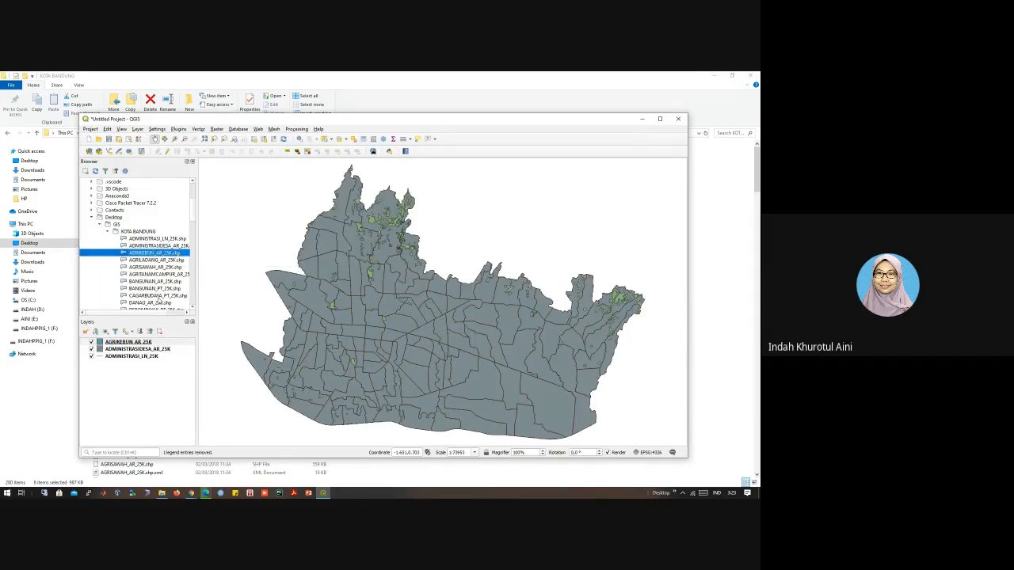
{"action": "double_click", "coordinate": [157, 260]}
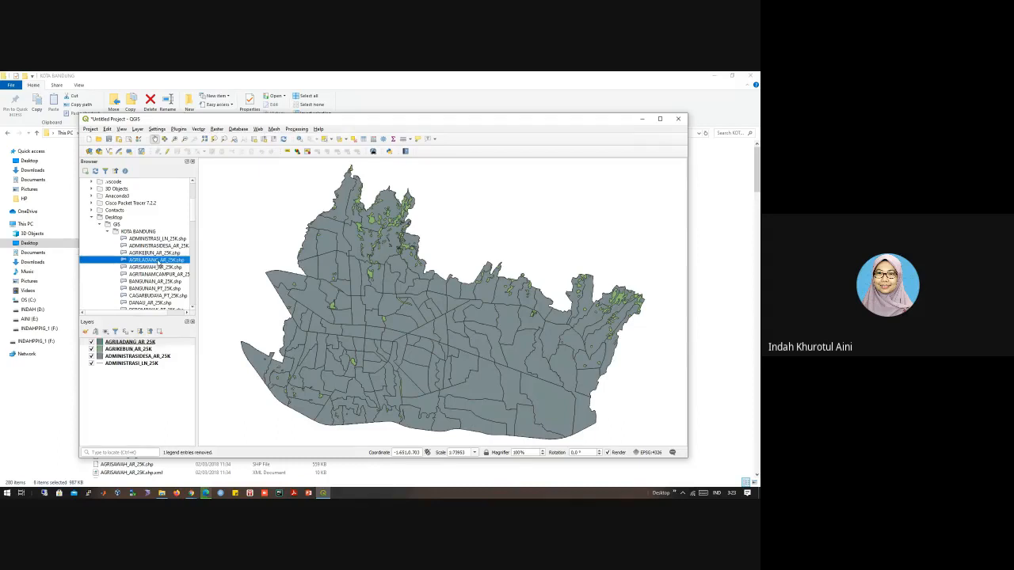
{"action": "double_click", "coordinate": [158, 268]}
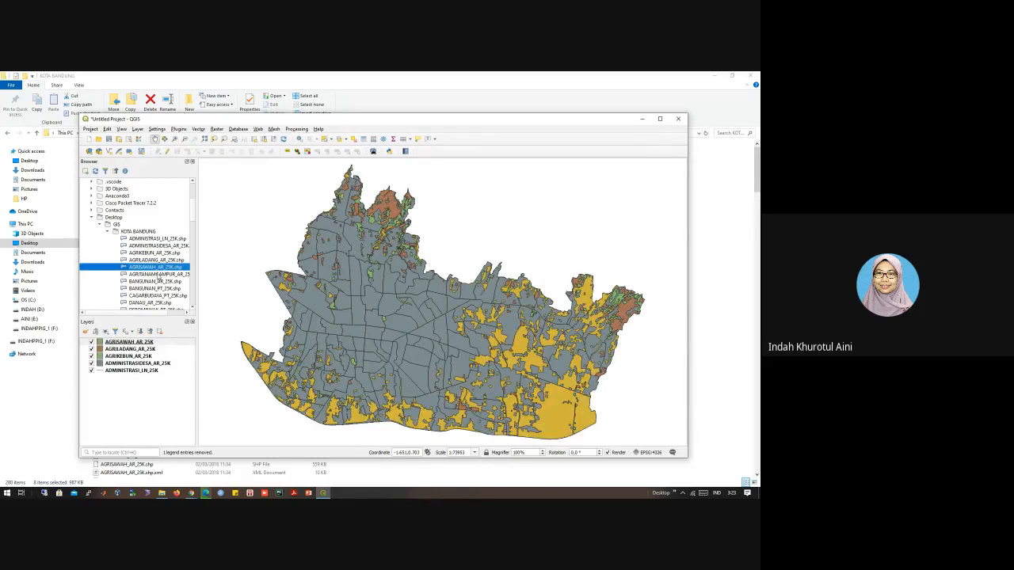
{"action": "double_click", "coordinate": [158, 275]}
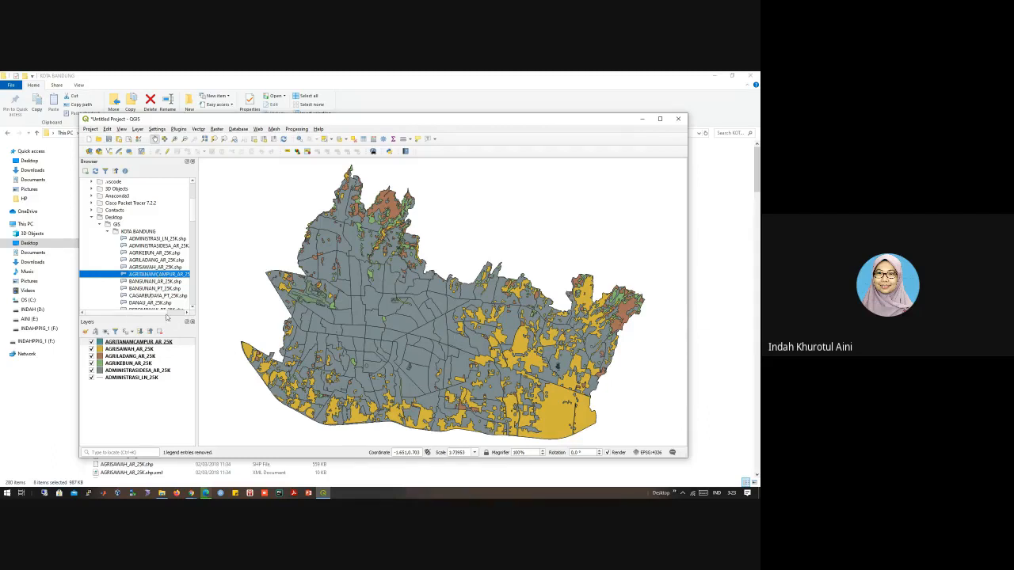
Step: Add the BANGUNAN_AR_25K building polygons and the STASIUNKA_PT_25K station points from KOTA BANDUNG to the map
{"action": "scroll", "coordinate": [148, 305], "scroll_direction": "down", "scroll_amount": 3}
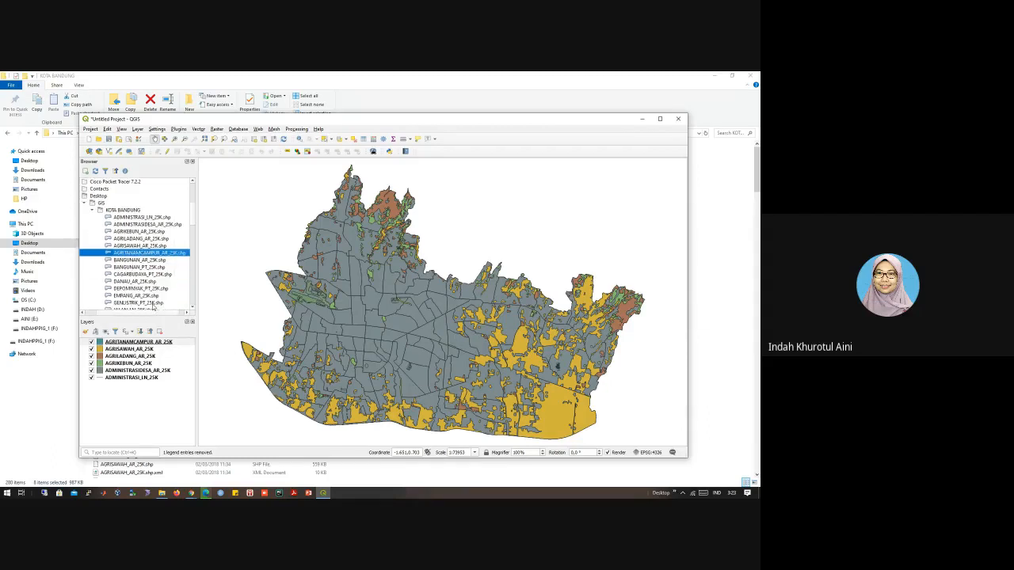
{"action": "scroll", "coordinate": [141, 290], "scroll_direction": "down", "scroll_amount": 2}
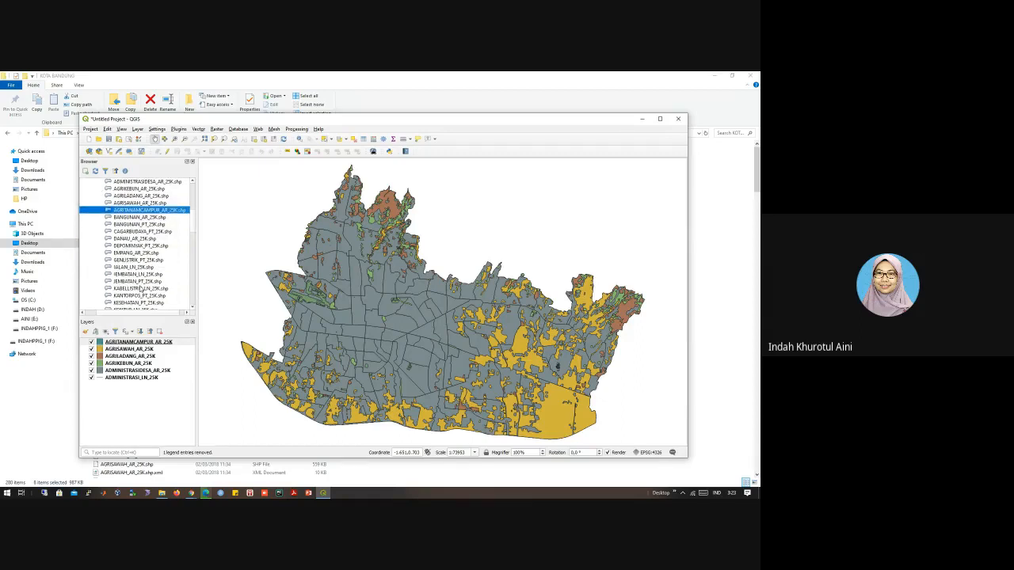
{"action": "scroll", "coordinate": [141, 290], "scroll_direction": "down", "scroll_amount": 1}
{"action": "scroll", "coordinate": [140, 290], "scroll_direction": "up", "scroll_amount": 3}
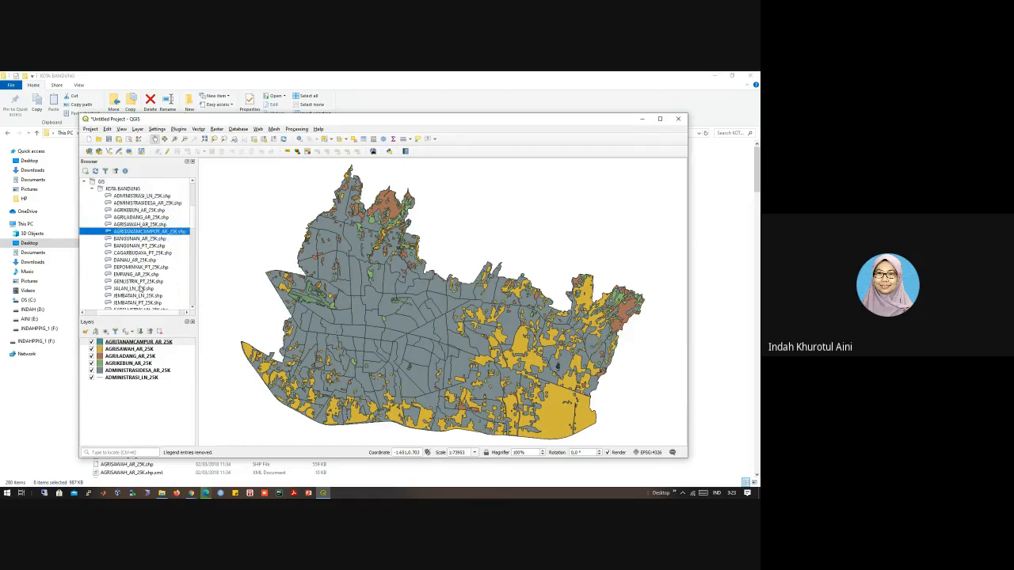
{"action": "scroll", "coordinate": [134, 267], "scroll_direction": "down", "scroll_amount": 2}
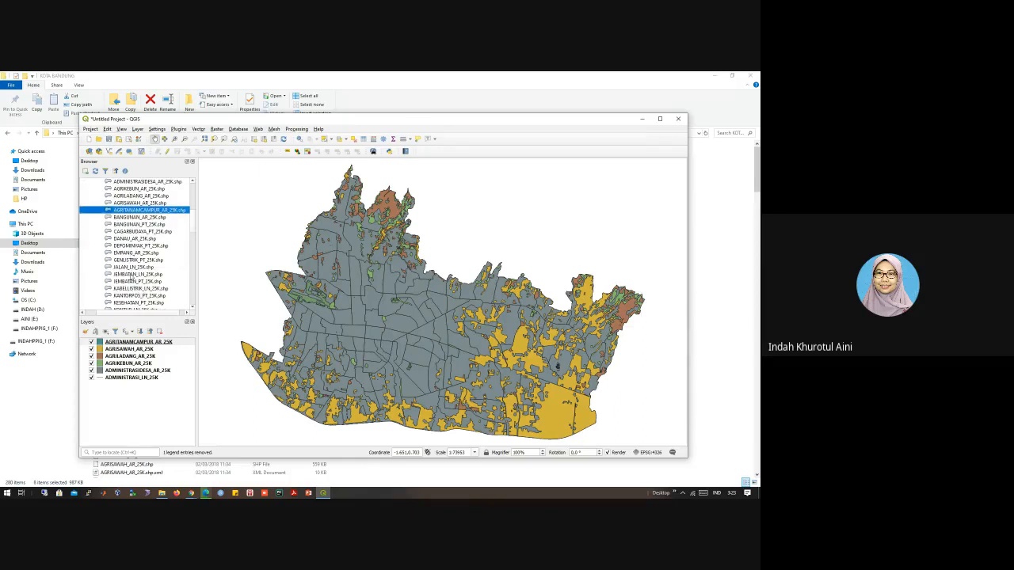
{"action": "double_click", "coordinate": [141, 217]}
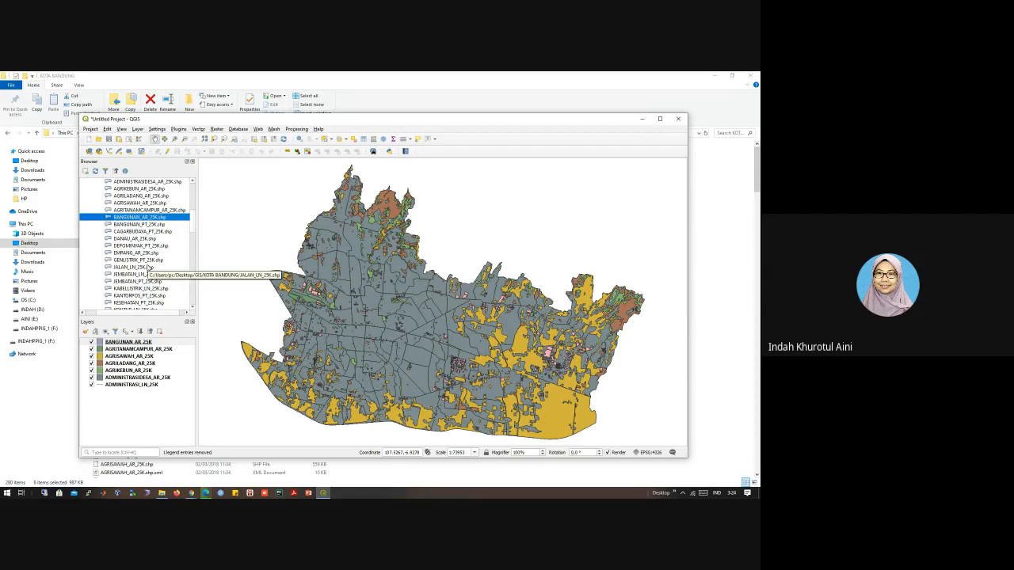
{"action": "scroll", "coordinate": [147, 270], "scroll_direction": "down", "scroll_amount": 4}
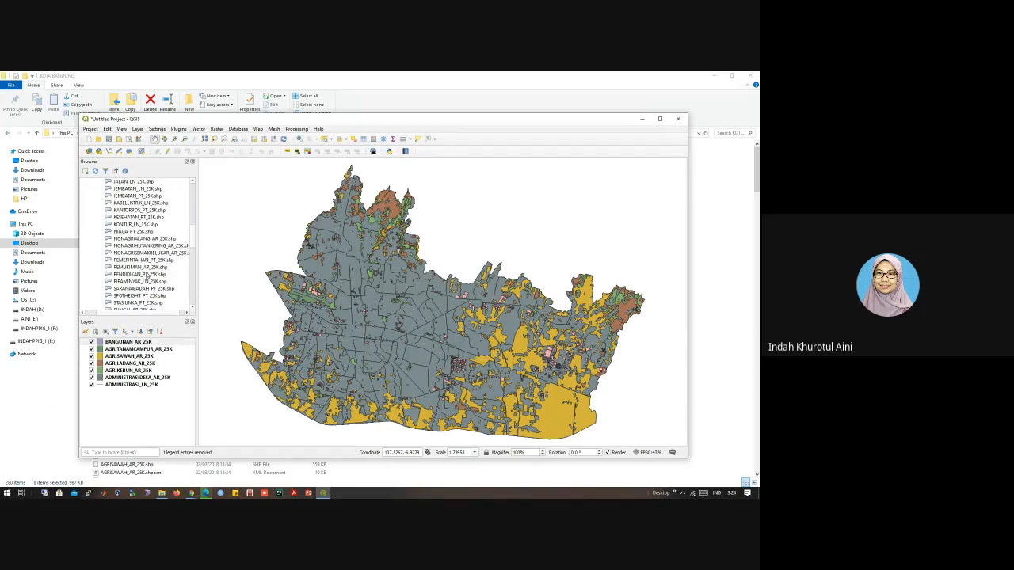
{"action": "scroll", "coordinate": [147, 273], "scroll_direction": "down", "scroll_amount": 1}
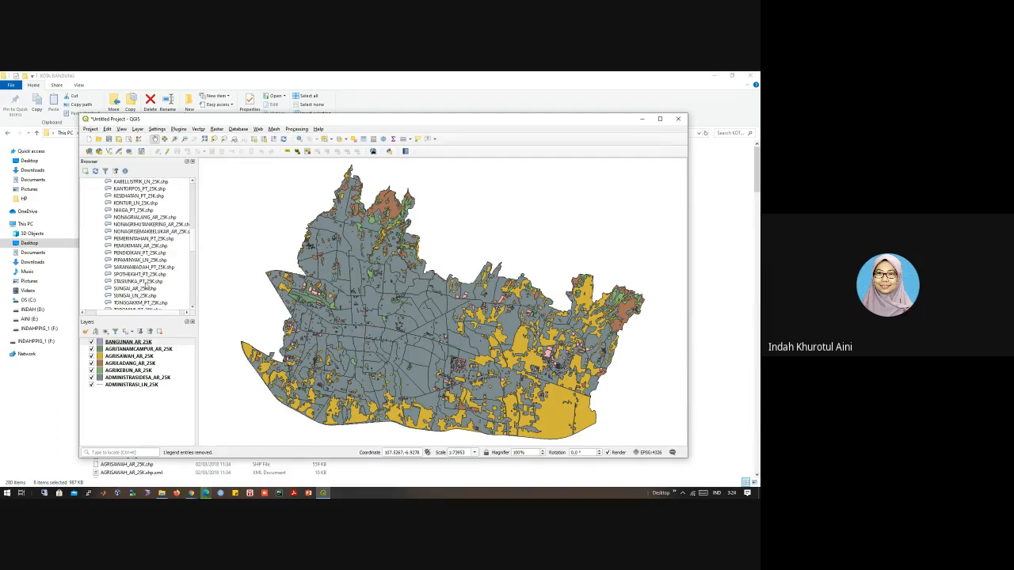
{"action": "double_click", "coordinate": [144, 284]}
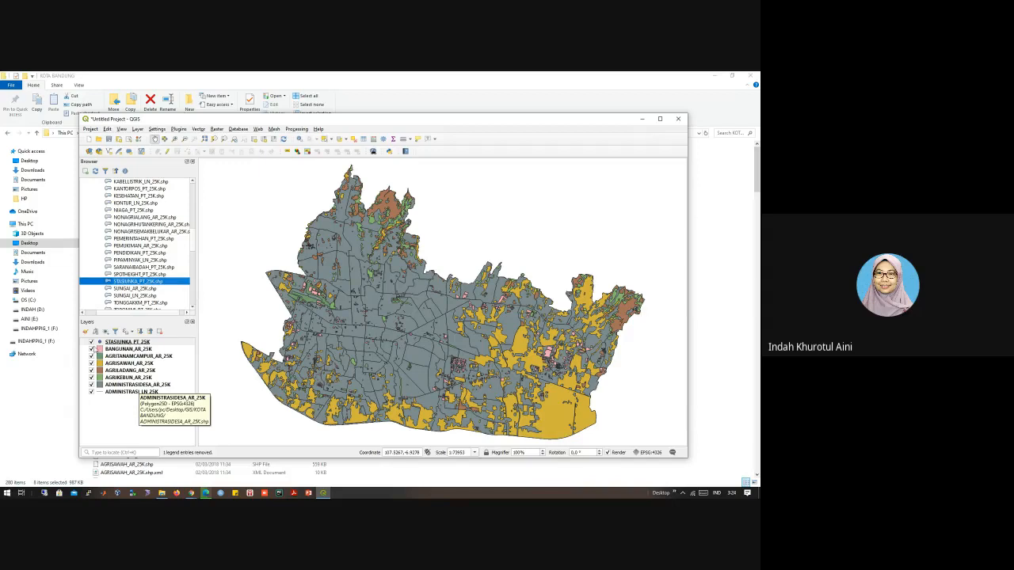
Step: Hide every layer except STASIUNKA_PT_25K so that only the station points are drawn
{"action": "left_click", "coordinate": [92, 349]}
{"action": "left_click", "coordinate": [91, 355]}
{"action": "left_click", "coordinate": [91, 363]}
{"action": "left_click", "coordinate": [92, 370]}
{"action": "left_click", "coordinate": [92, 376]}
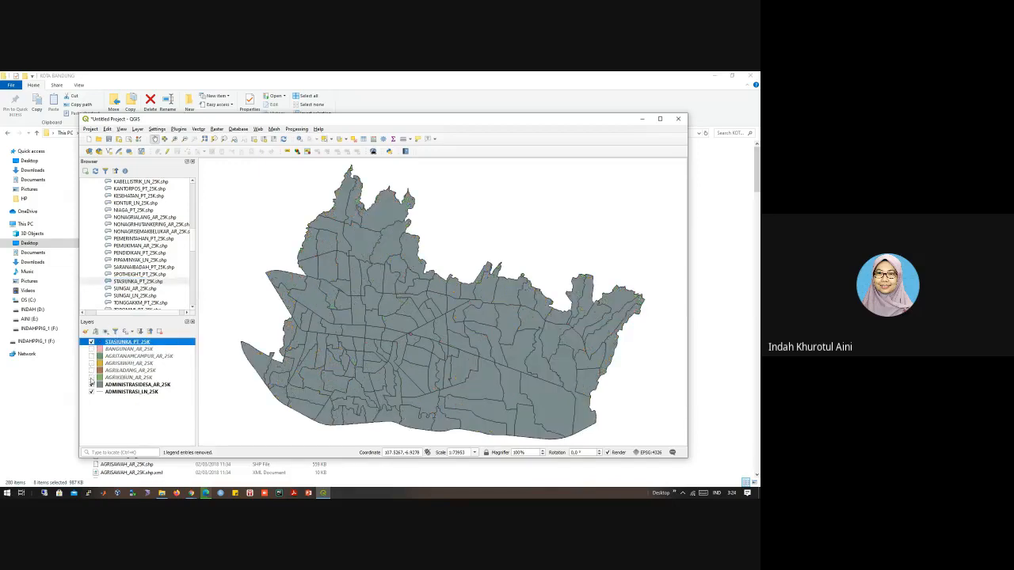
{"action": "left_click", "coordinate": [92, 385]}
{"action": "left_click", "coordinate": [92, 392]}
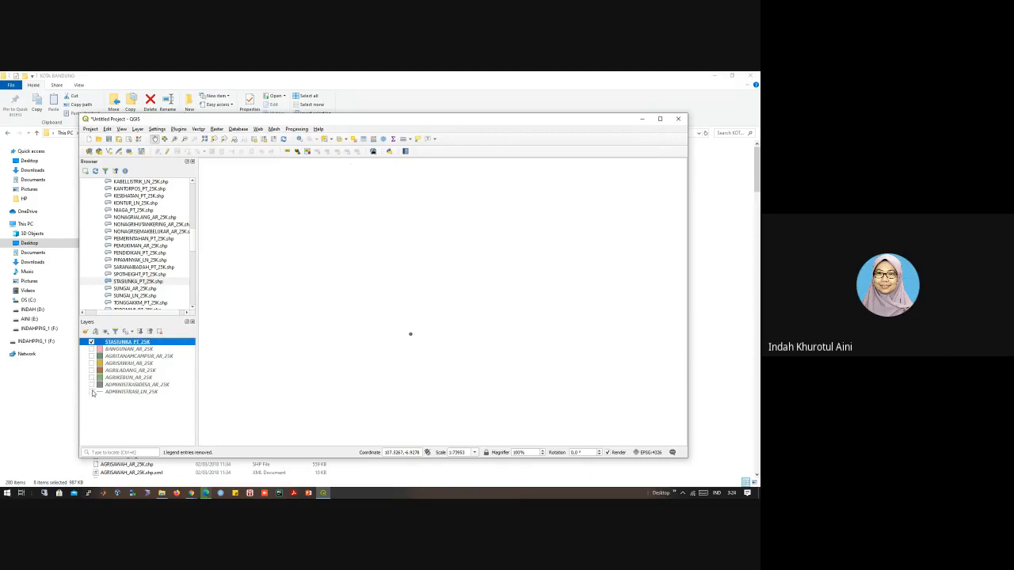
Step: Show ADMINISTRASI_LN_25K and ADMINISTRASIDESA_AR_25K again and move STASIUNKA_PT_25K beneath the ADMINISTRASIDESA_AR_25K polygons in the layer order
{"action": "left_click", "coordinate": [92, 392]}
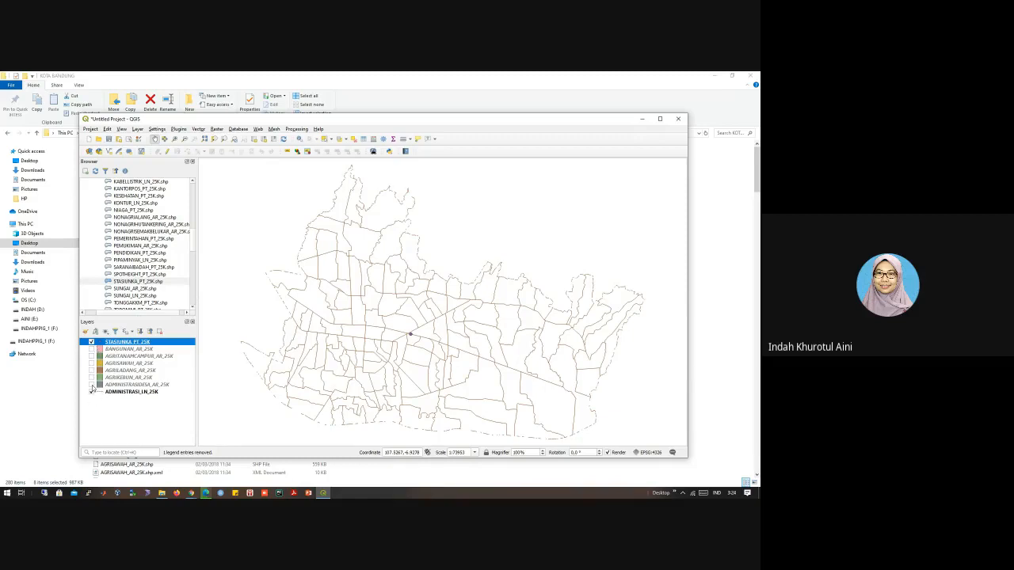
{"action": "left_click", "coordinate": [92, 385]}
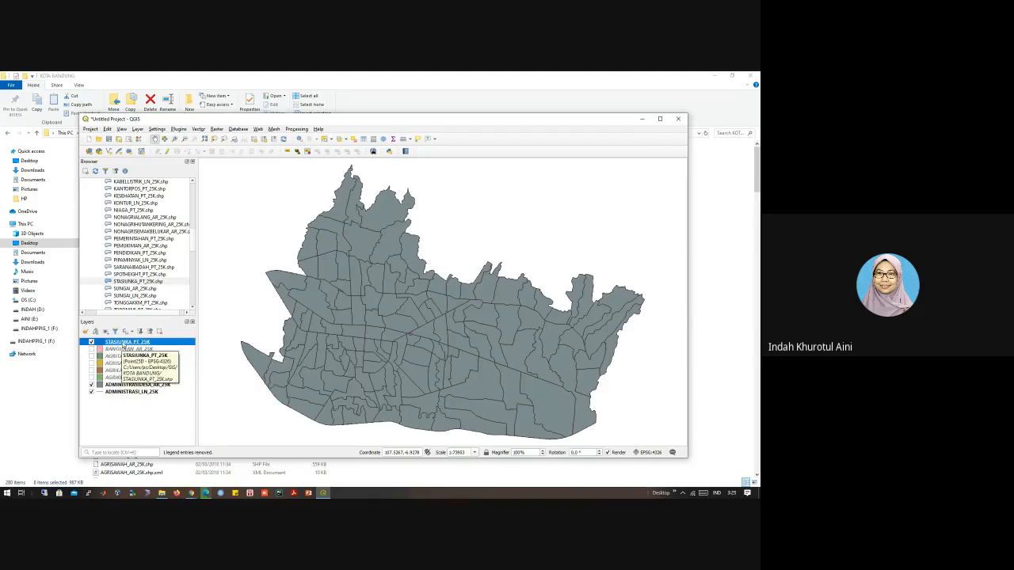
{"action": "left_click_drag", "start_coordinate": [125, 342], "coordinate": [119, 400]}
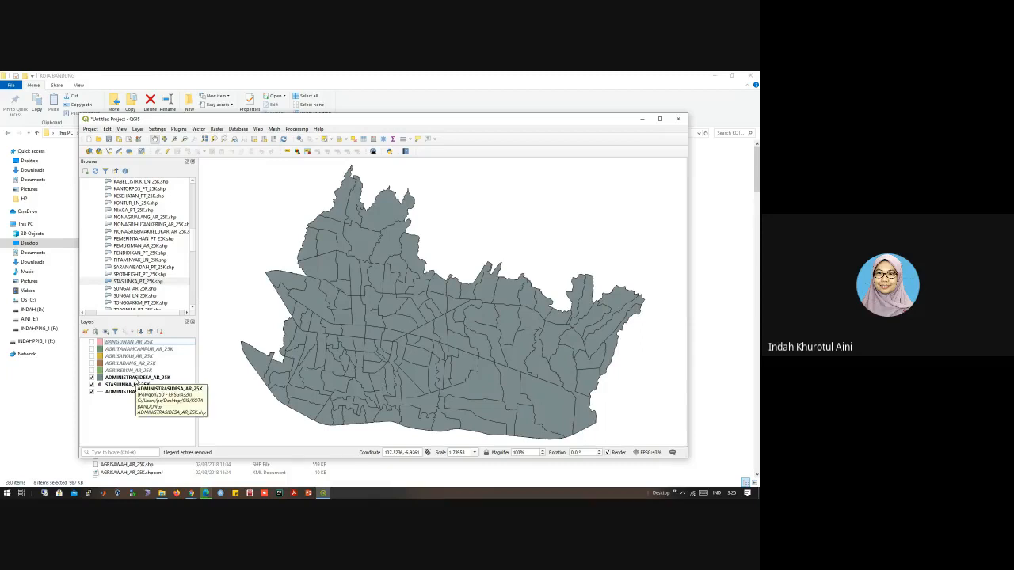
Step: Reorder the layers so STASIUNKA_PT_25K is first and ADMINISTRASI_LN_25K second, above all polygon layers
{"action": "mouse_move", "coordinate": [135, 380]}
{"action": "left_mouse_down"}
{"action": "mouse_move", "coordinate": [145, 400]}
{"action": "mouse_move", "coordinate": [136, 400]}
{"action": "left_mouse_up"}
{"action": "mouse_move", "coordinate": [135, 362]}
{"action": "left_mouse_down"}
{"action": "mouse_move", "coordinate": [136, 382]}
{"action": "mouse_move", "coordinate": [133, 349]}
{"action": "mouse_move", "coordinate": [131, 369]}
{"action": "left_mouse_up"}
{"action": "left_click", "coordinate": [134, 358]}
{"action": "left_click_drag", "start_coordinate": [129, 341], "coordinate": [129, 359]}
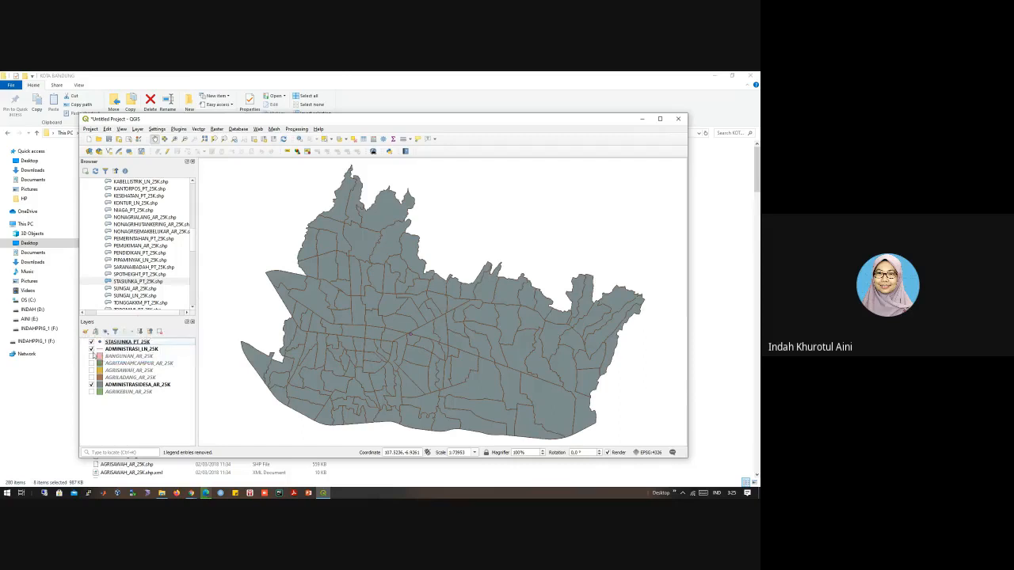
Step: Make the BANGUNAN, AGRITANAMCAMPUR, AGRISAWAH, AGRILADANG and AGRIKEBUN layers visible again
{"action": "left_click", "coordinate": [91, 363]}
{"action": "left_click", "coordinate": [92, 356]}
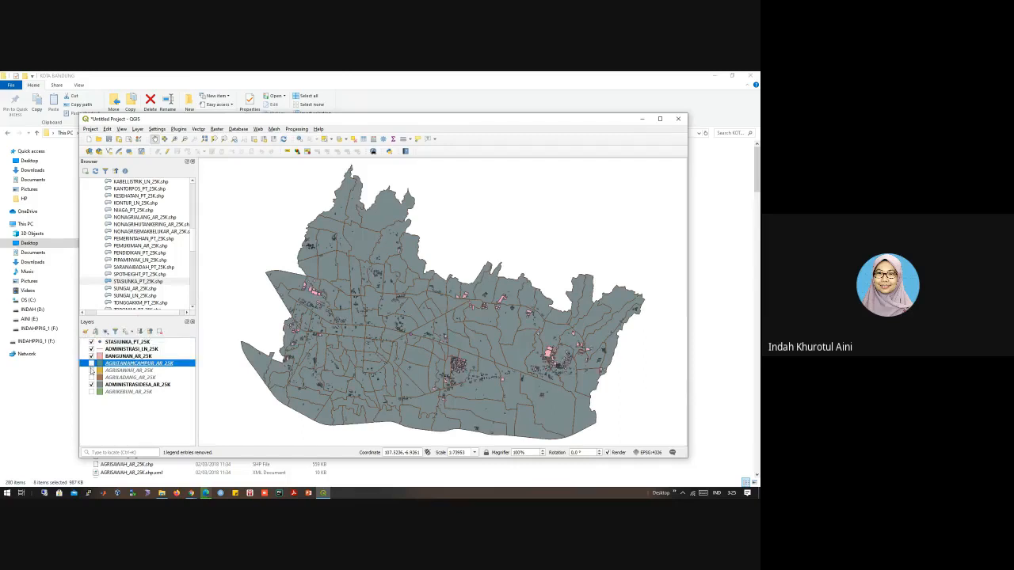
{"action": "left_click", "coordinate": [91, 370]}
{"action": "left_click", "coordinate": [92, 377]}
{"action": "left_click", "coordinate": [92, 391]}
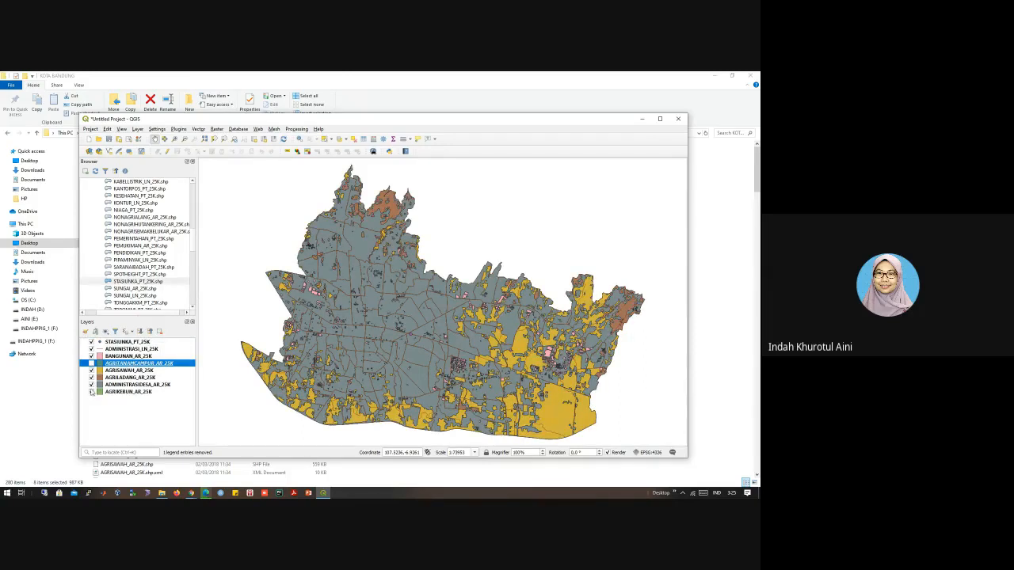
{"action": "left_click", "coordinate": [91, 363]}
{"action": "left_click", "coordinate": [91, 342]}
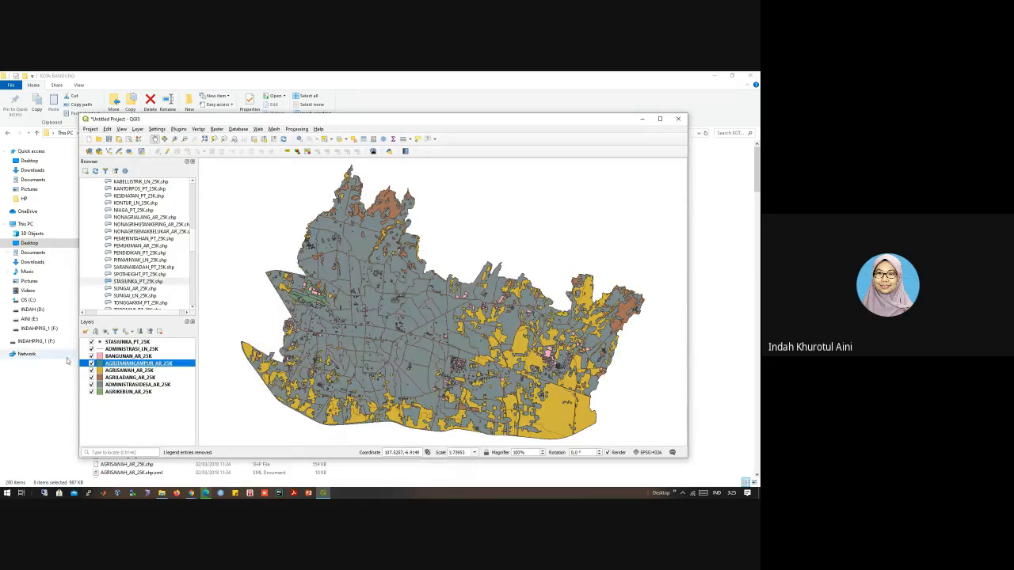
Step: Remove the BANGUNAN_AR_25K layer from the project and confirm the removal
{"action": "left_click", "coordinate": [122, 392]}
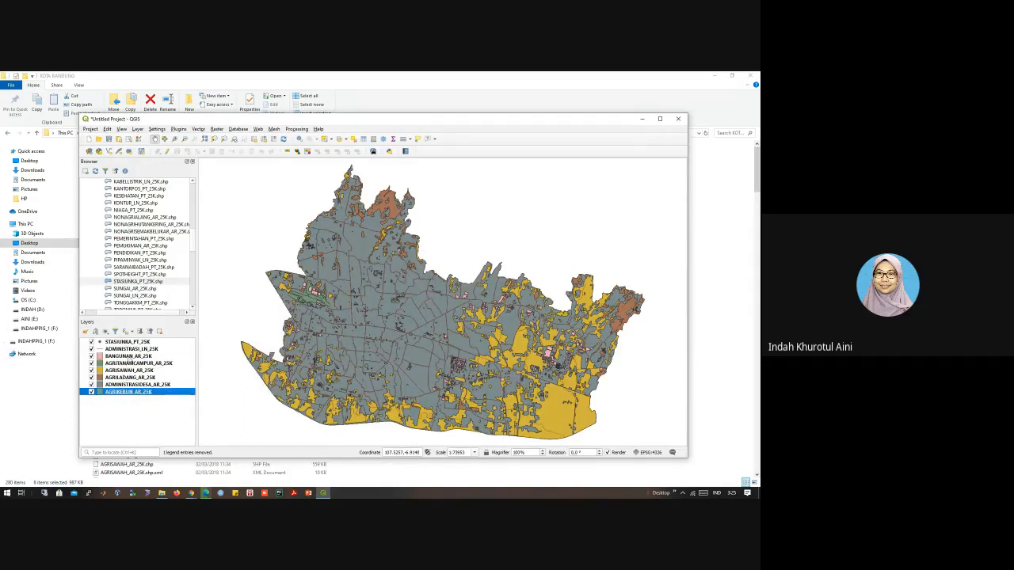
{"action": "left_click", "coordinate": [127, 356]}
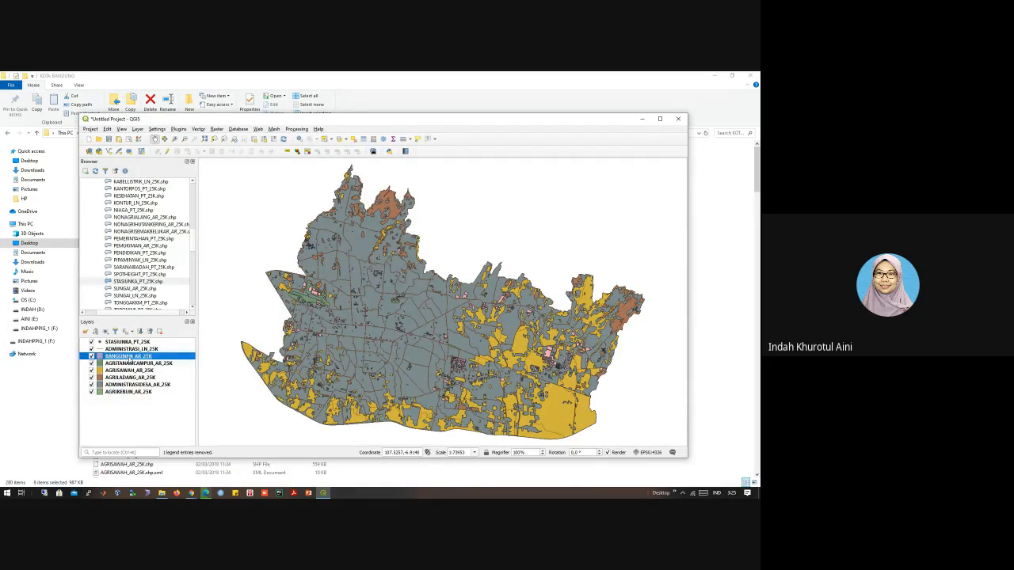
{"action": "right_click", "coordinate": [128, 357]}
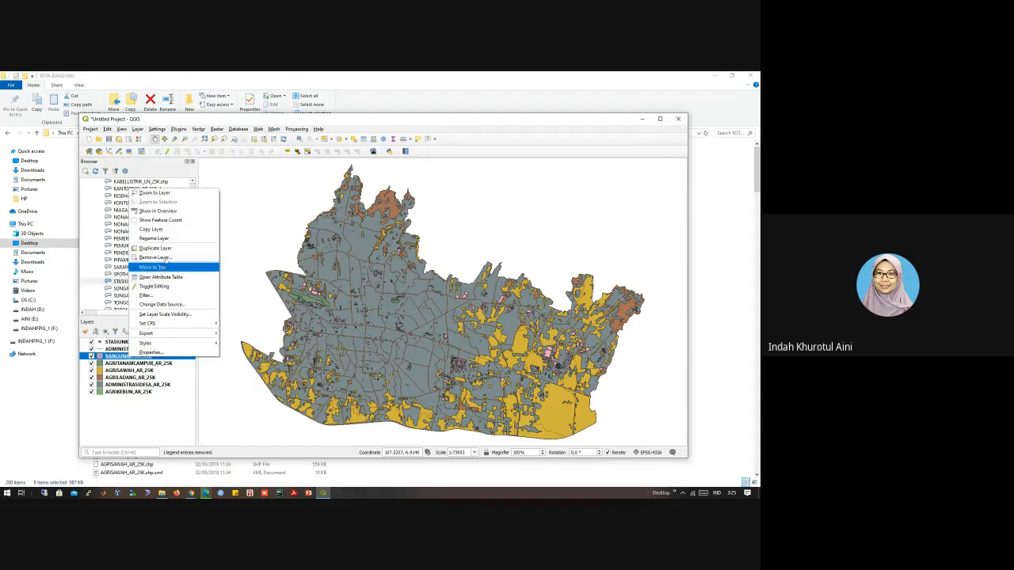
{"action": "left_click", "coordinate": [166, 259]}
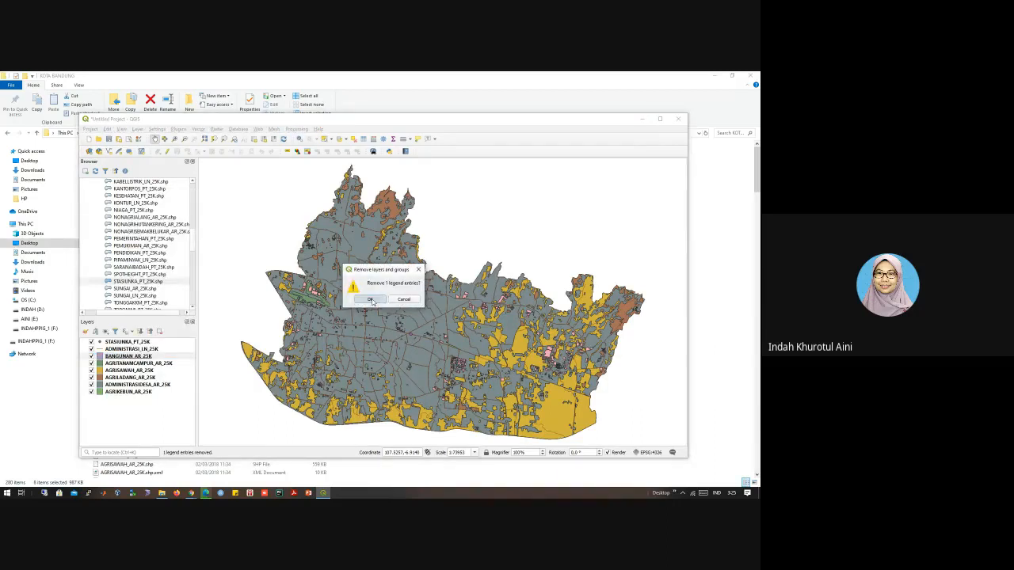
{"action": "left_click", "coordinate": [374, 301]}
Step: Zoom the map to the ADMINISTRASI_LN_25K layer and open its attribute table
{"action": "right_click", "coordinate": [135, 356]}
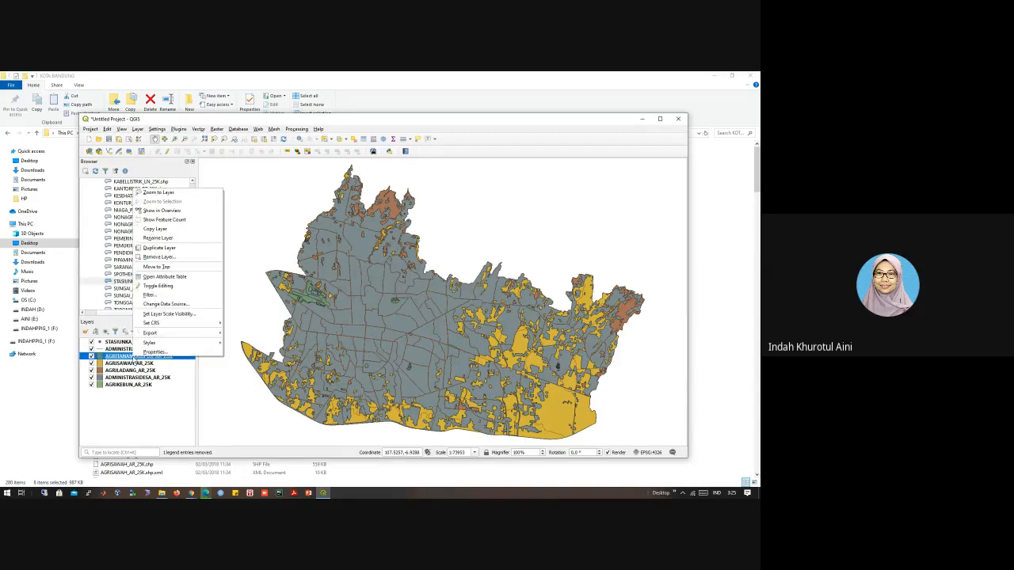
{"action": "left_click", "coordinate": [116, 360]}
{"action": "mouse_move", "coordinate": [116, 358]}
{"action": "left_mouse_down"}
{"action": "mouse_move", "coordinate": [117, 348]}
{"action": "mouse_move", "coordinate": [118, 358]}
{"action": "left_mouse_up"}
{"action": "right_click", "coordinate": [119, 349]}
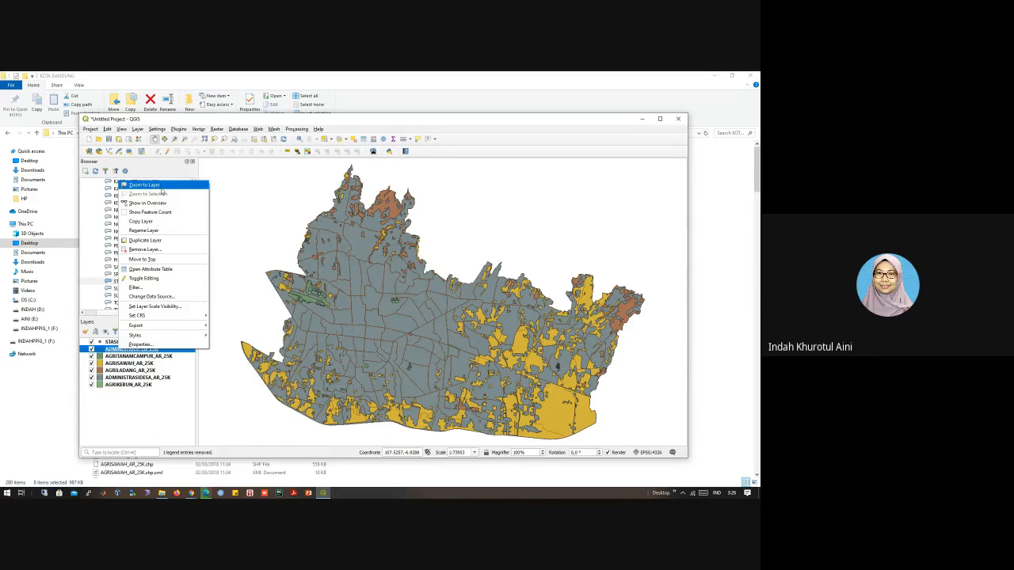
{"action": "left_click", "coordinate": [161, 187]}
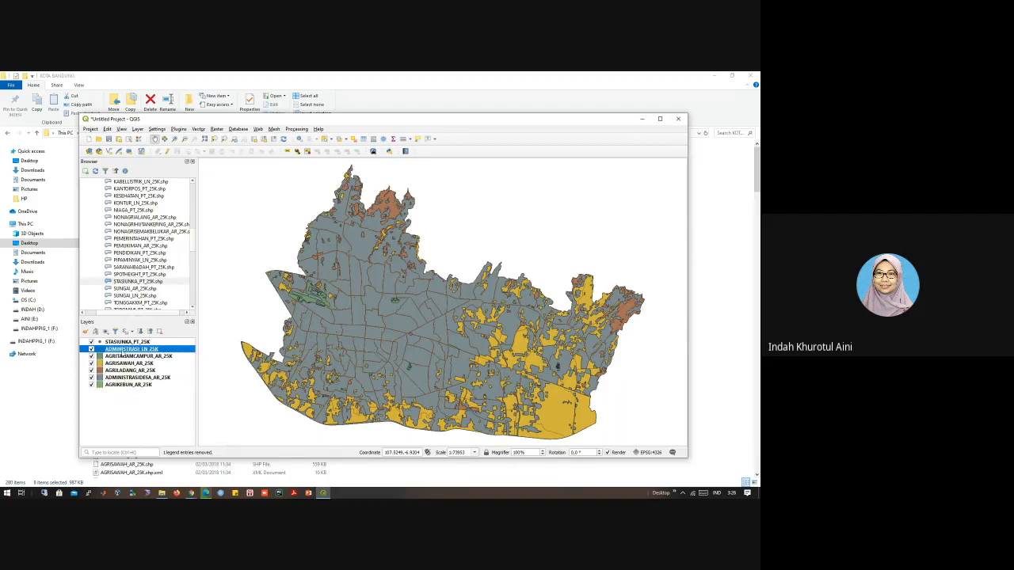
{"action": "right_click", "coordinate": [122, 350]}
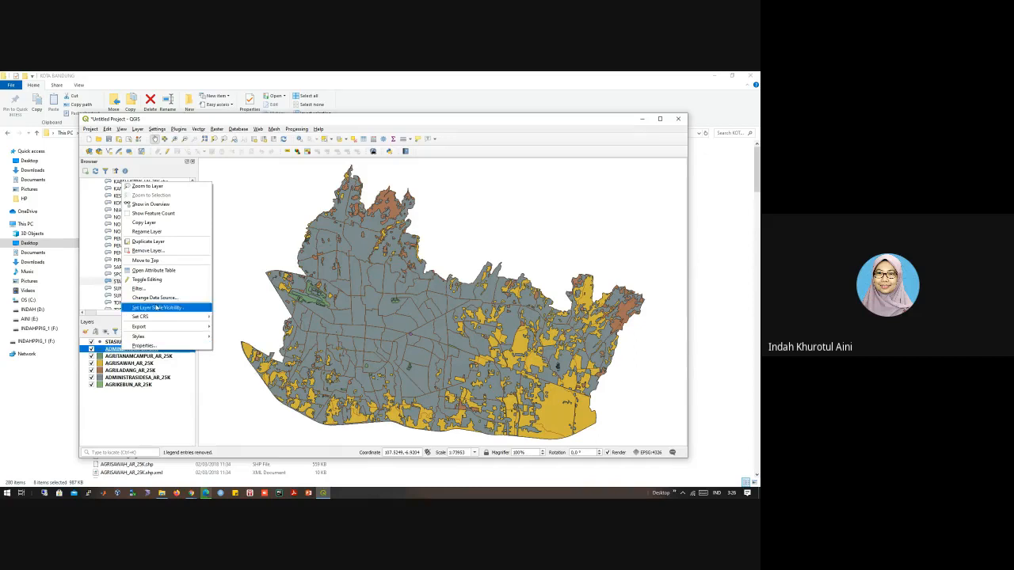
{"action": "left_click", "coordinate": [158, 272]}
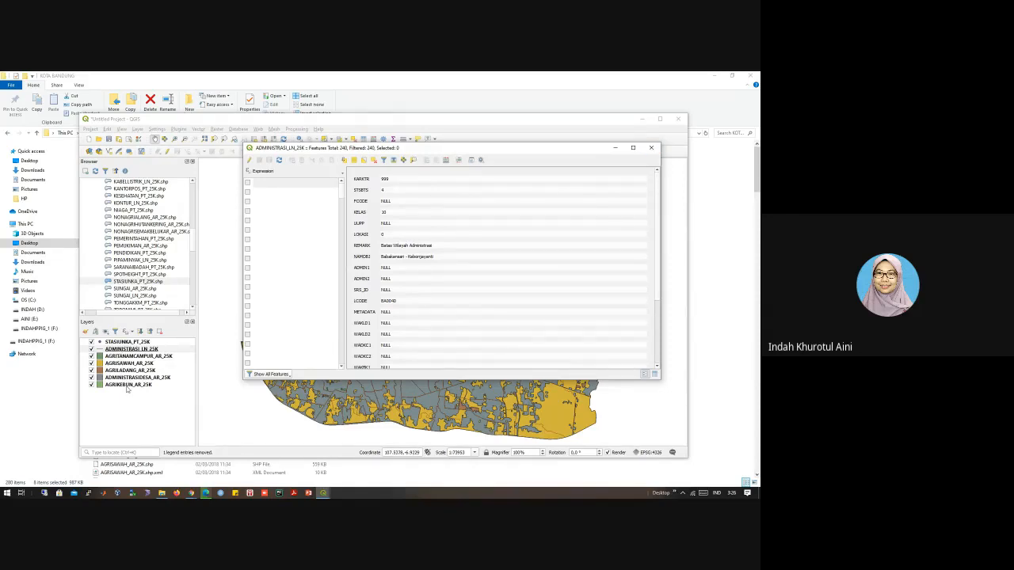
Step: Move ADMINISTRASIDESA_AR_25K to the end of the layer order and place AGRITANAMCAMPUR_AR_25K directly above it, beneath AGRIKEBUN_AR_25K
{"action": "left_click_drag", "start_coordinate": [129, 379], "coordinate": [128, 389]}
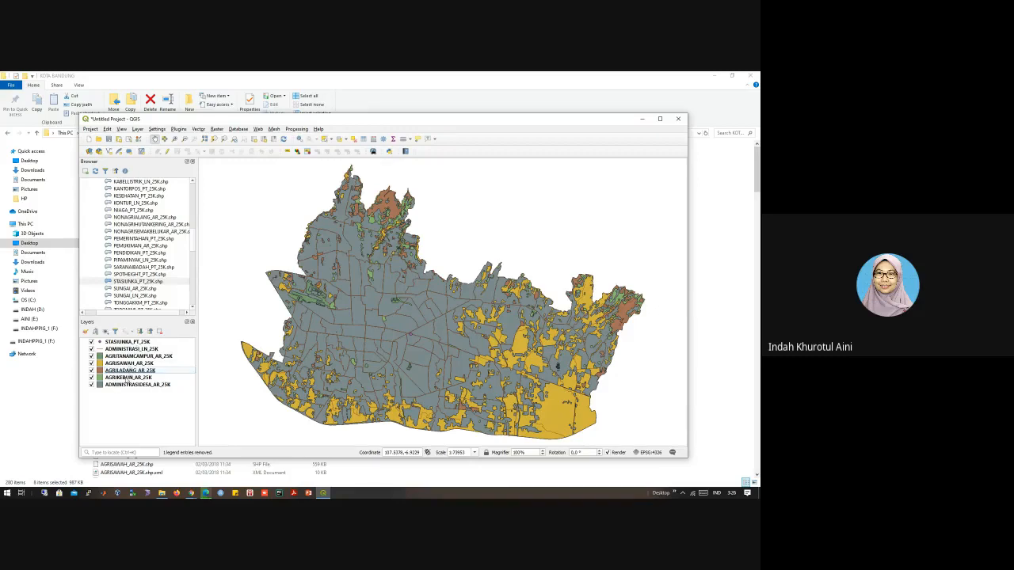
{"action": "left_click_drag", "start_coordinate": [128, 358], "coordinate": [129, 383]}
Step: Examine the field values in the ADMINISTRASIDESA_AR_25K attribute table and close it
{"action": "left_click", "coordinate": [129, 386]}
{"action": "right_click", "coordinate": [129, 386]}
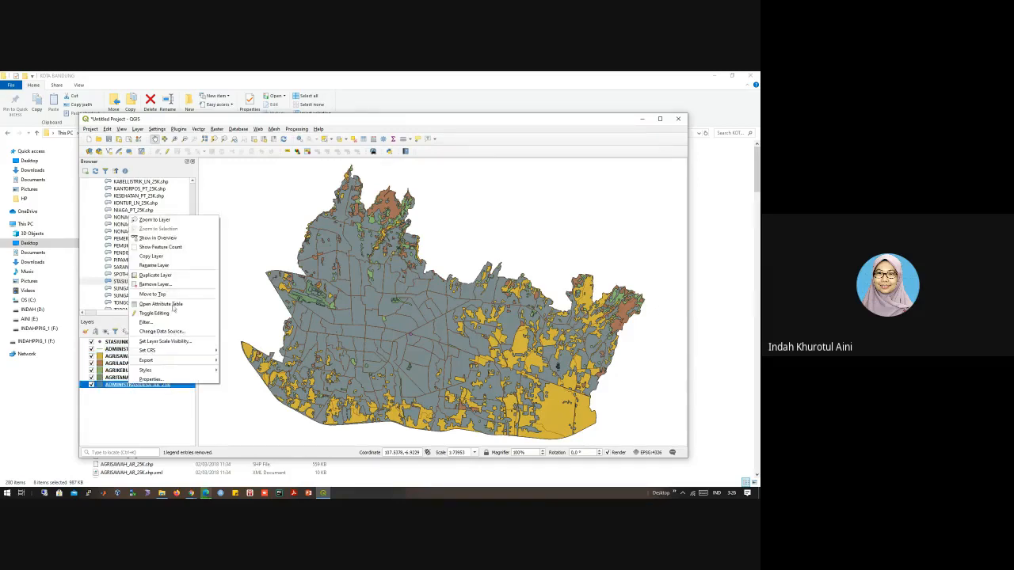
{"action": "left_click", "coordinate": [173, 308]}
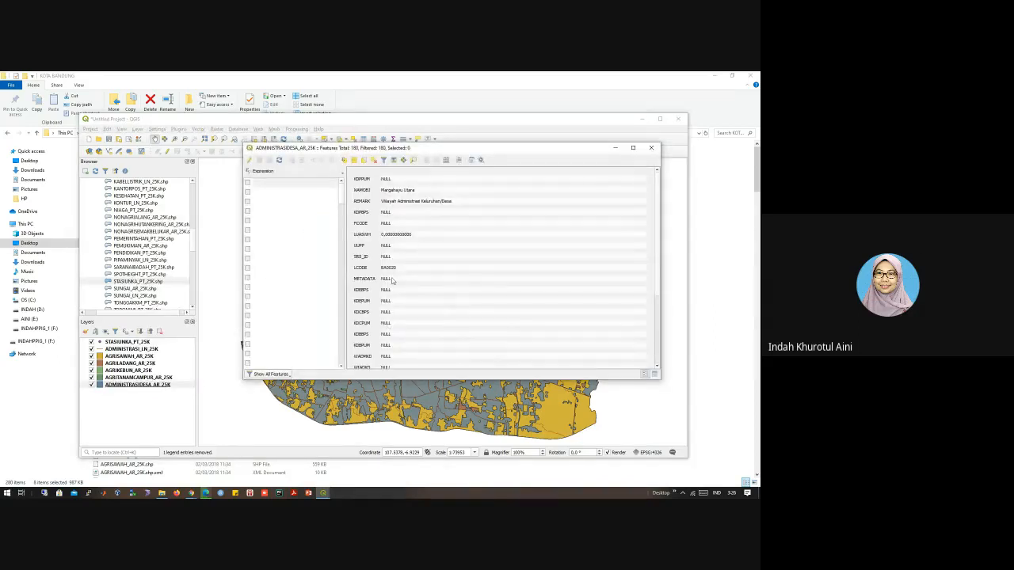
{"action": "scroll", "coordinate": [383, 310], "scroll_direction": "down", "scroll_amount": 5}
{"action": "scroll", "coordinate": [426, 354], "scroll_direction": "up", "scroll_amount": 3}
{"action": "scroll", "coordinate": [426, 354], "scroll_direction": "down", "scroll_amount": 3}
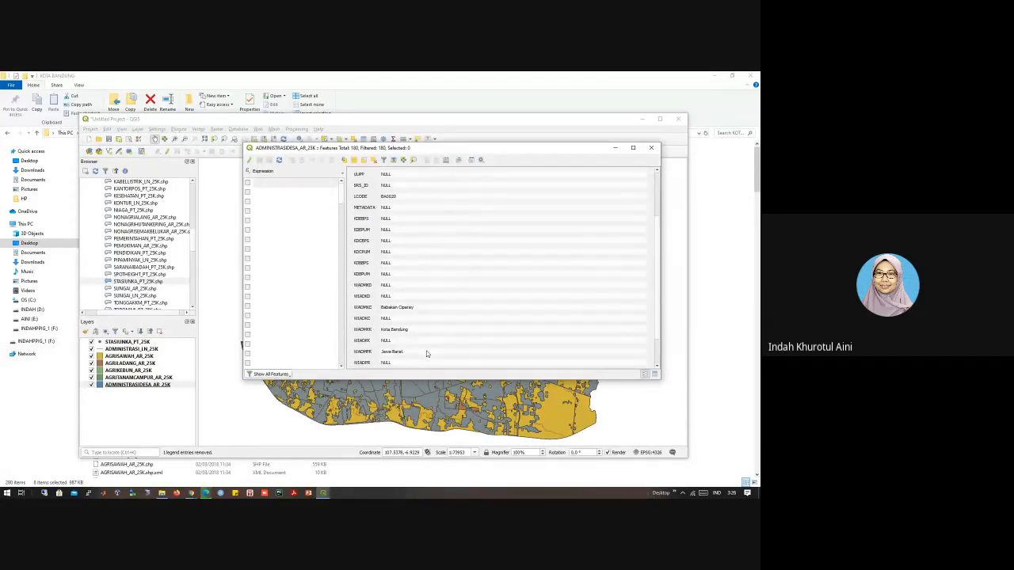
{"action": "left_click", "coordinate": [652, 149]}
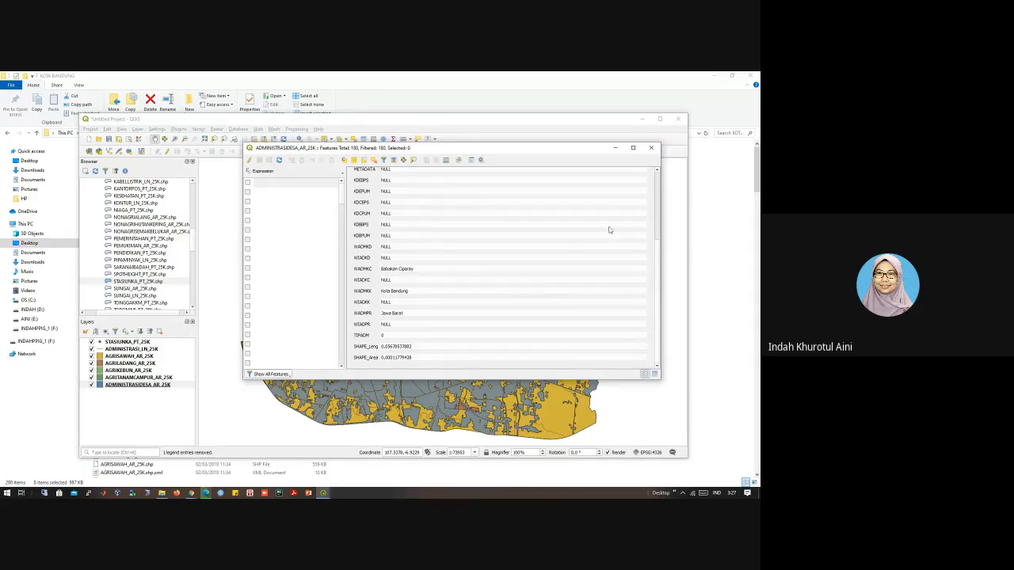
Step: Change the ADMINISTRASIDESA_AR_25K layer's fill colour to a brownish grey in its default style
{"action": "right_click", "coordinate": [169, 385]}
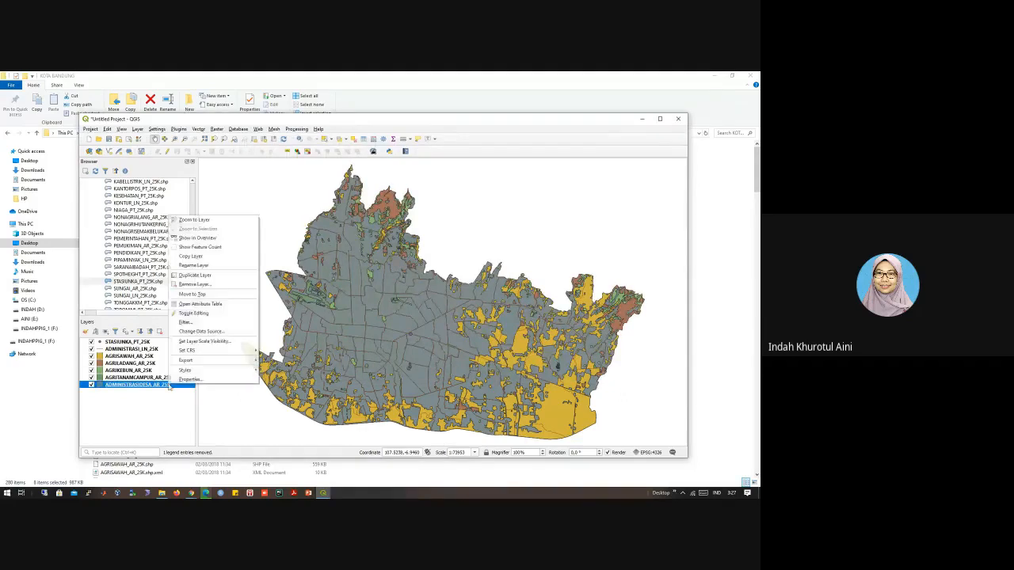
{"action": "mouse_move", "coordinate": [187, 353]}
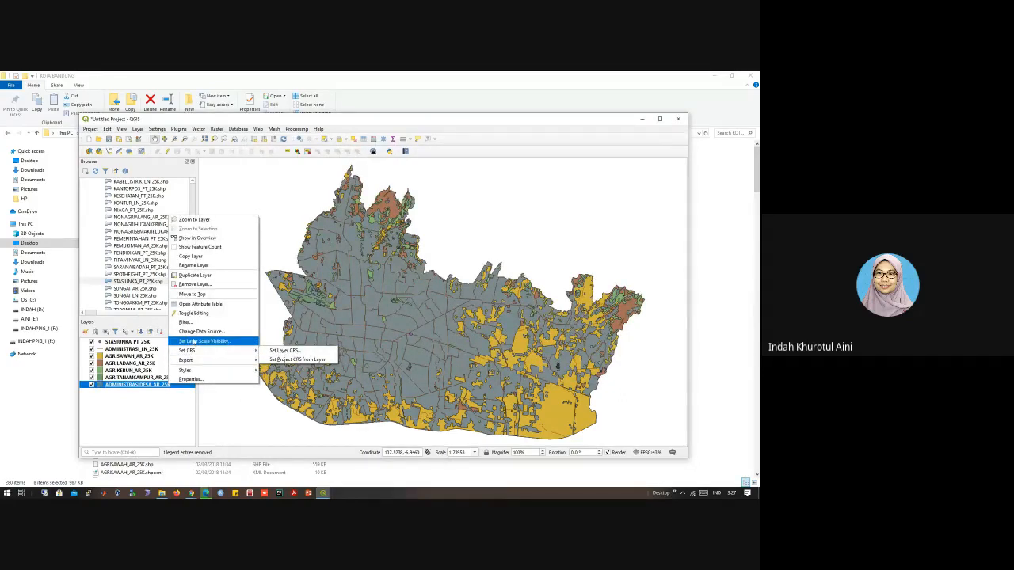
{"action": "mouse_move", "coordinate": [185, 369]}
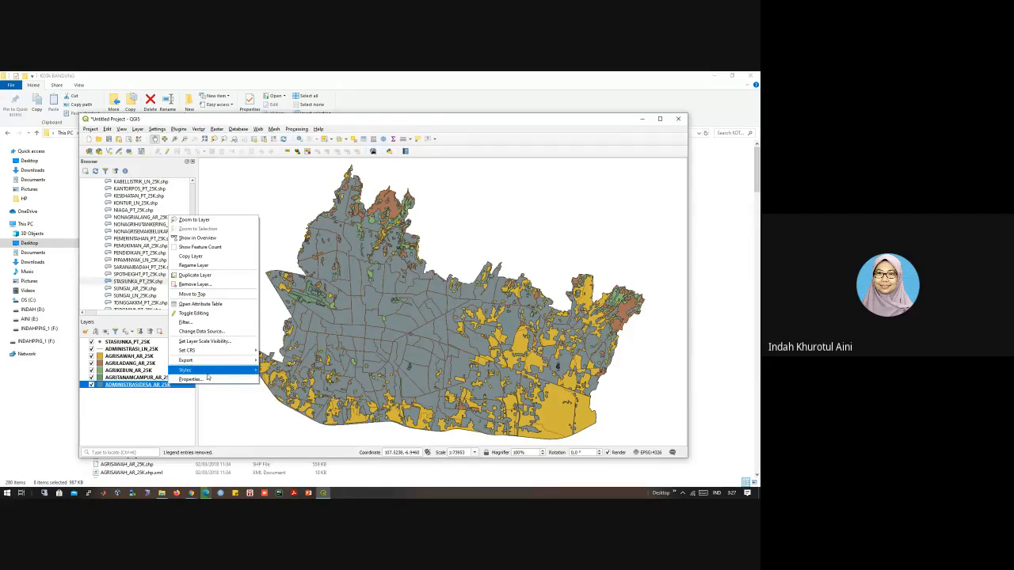
{"action": "mouse_move", "coordinate": [238, 370]}
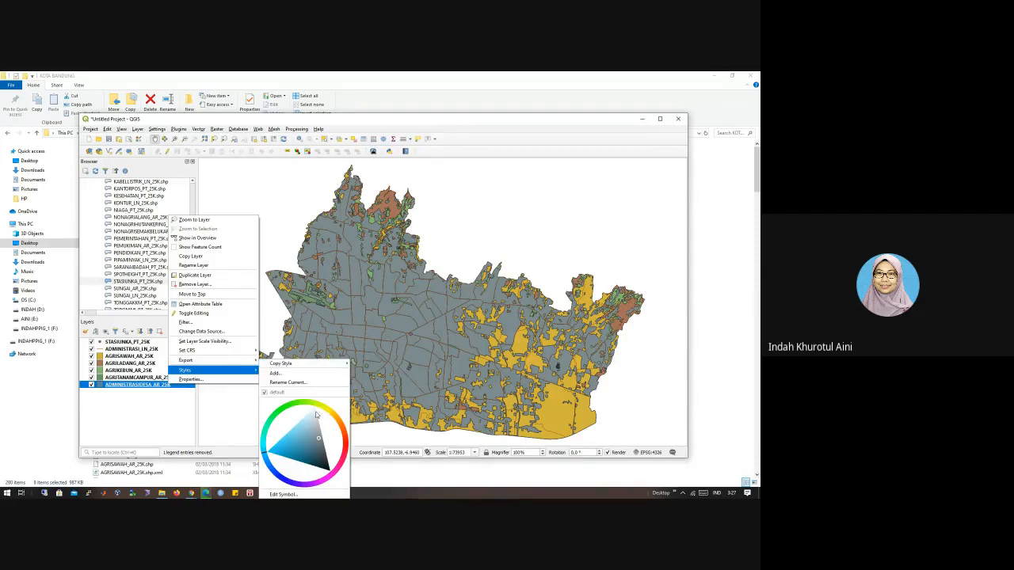
{"action": "left_click_drag", "start_coordinate": [340, 440], "coordinate": [325, 418]}
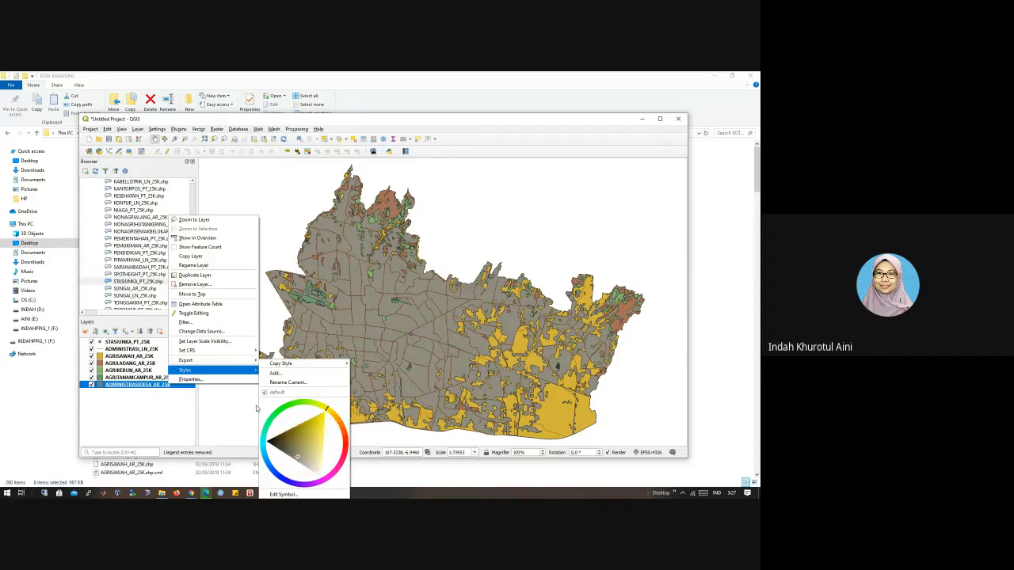
Step: Enter Prak_AdministrasiDesa as the layer name in the ADMINISTRASIDESA_AR_25K layer properties
{"action": "left_click", "coordinate": [212, 379]}
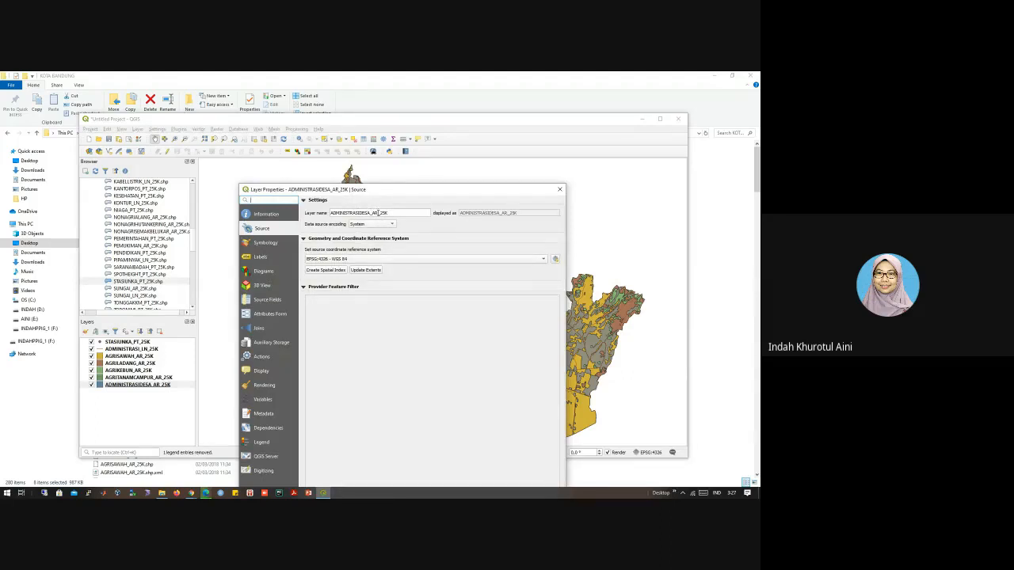
{"action": "left_click_drag", "start_coordinate": [391, 212], "coordinate": [311, 224]}
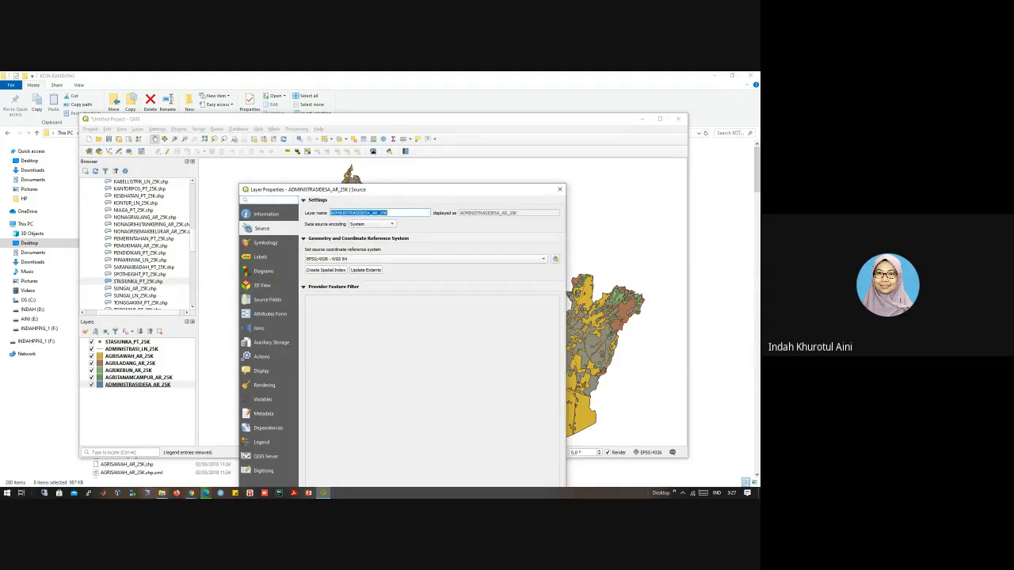
{"action": "type", "text": "Prak_AdministrasiDesa"}
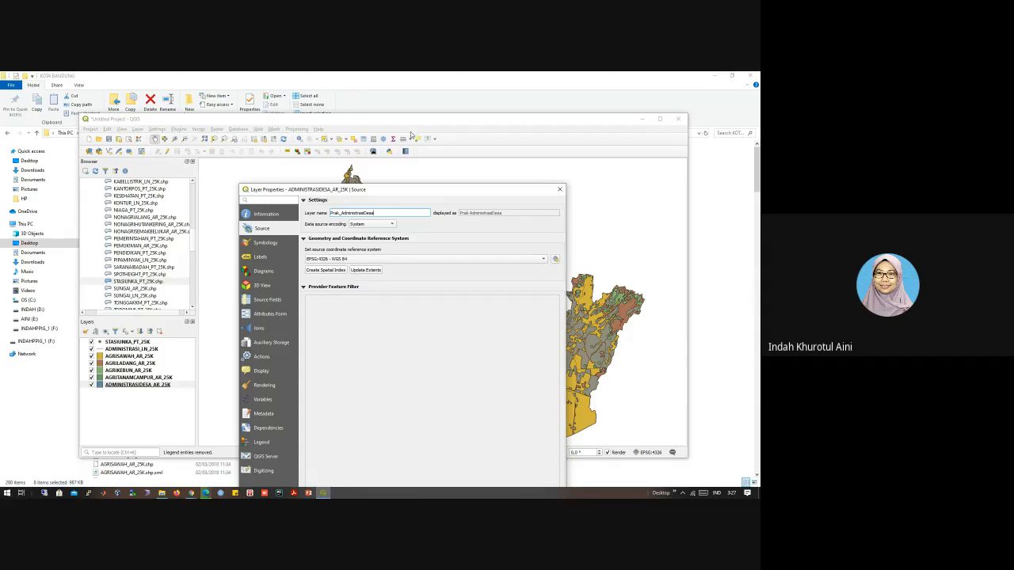
{"action": "left_click_drag", "start_coordinate": [397, 197], "coordinate": [402, 143]}
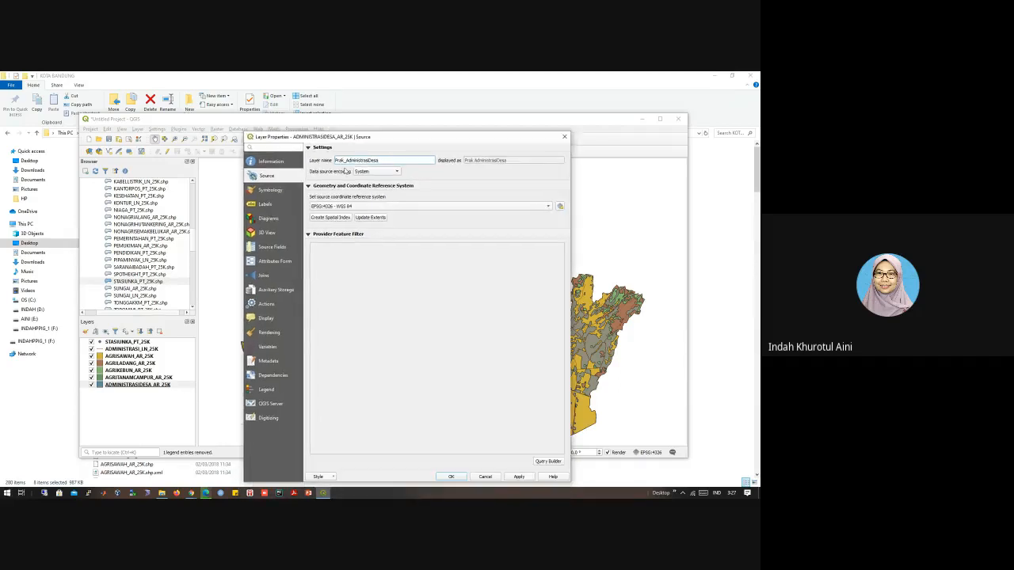
Step: Review the symbology, diagram, label and source field settings, and apply the layer properties with the new layer name
{"action": "left_click", "coordinate": [272, 191]}
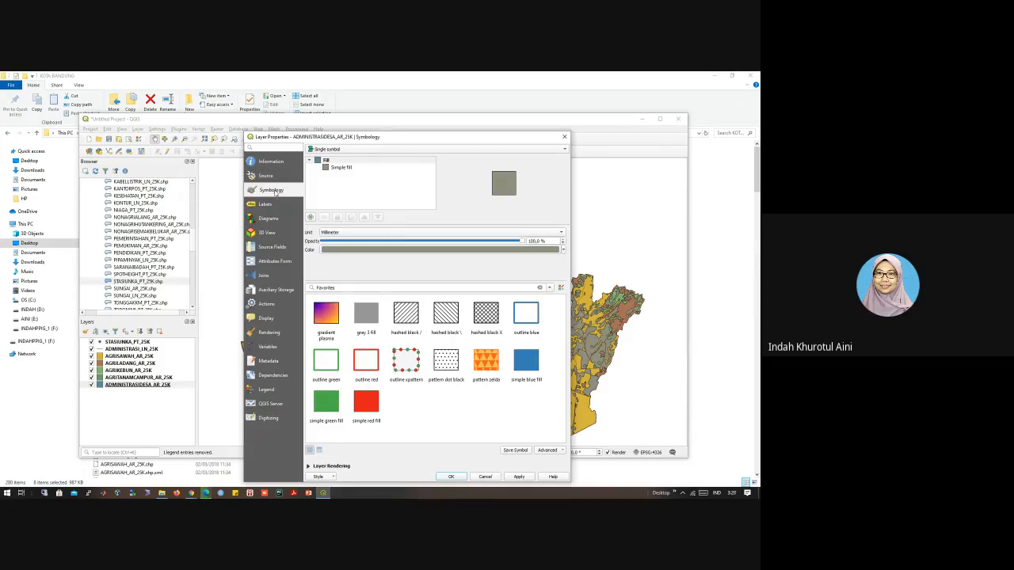
{"action": "left_click", "coordinate": [266, 176]}
{"action": "left_click", "coordinate": [268, 219]}
{"action": "left_click", "coordinate": [265, 204]}
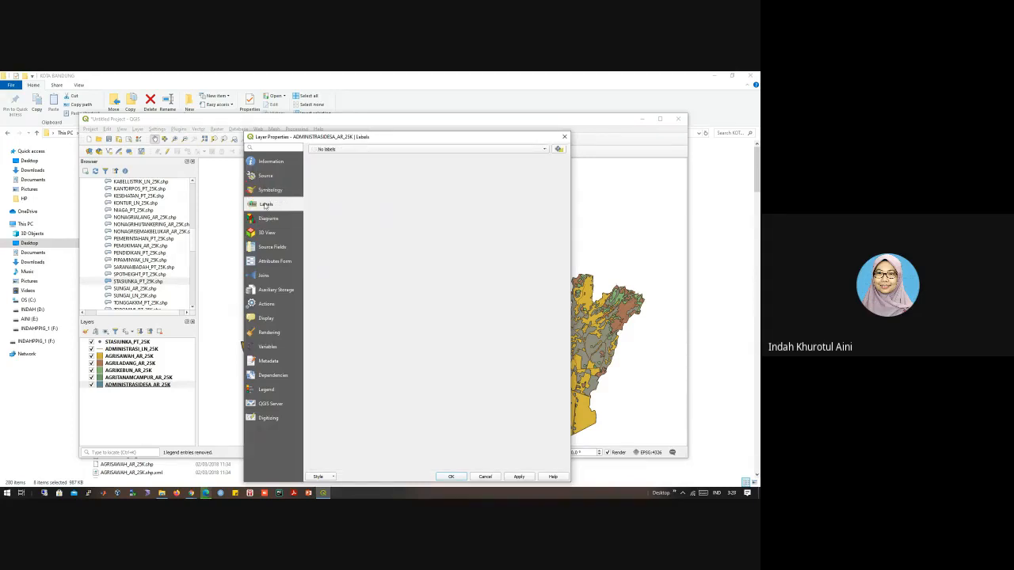
{"action": "left_click", "coordinate": [262, 250]}
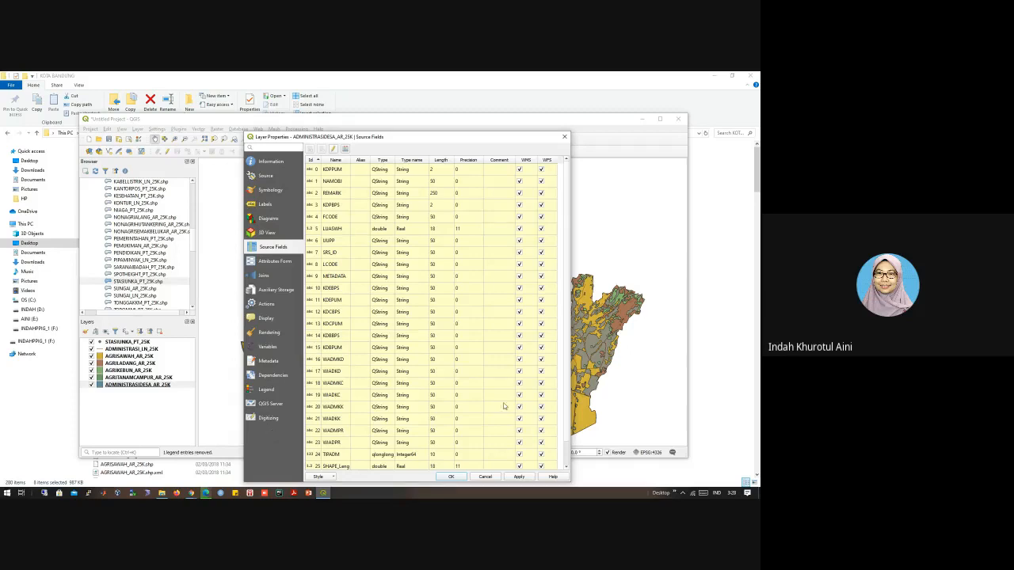
{"action": "left_click", "coordinate": [518, 478]}
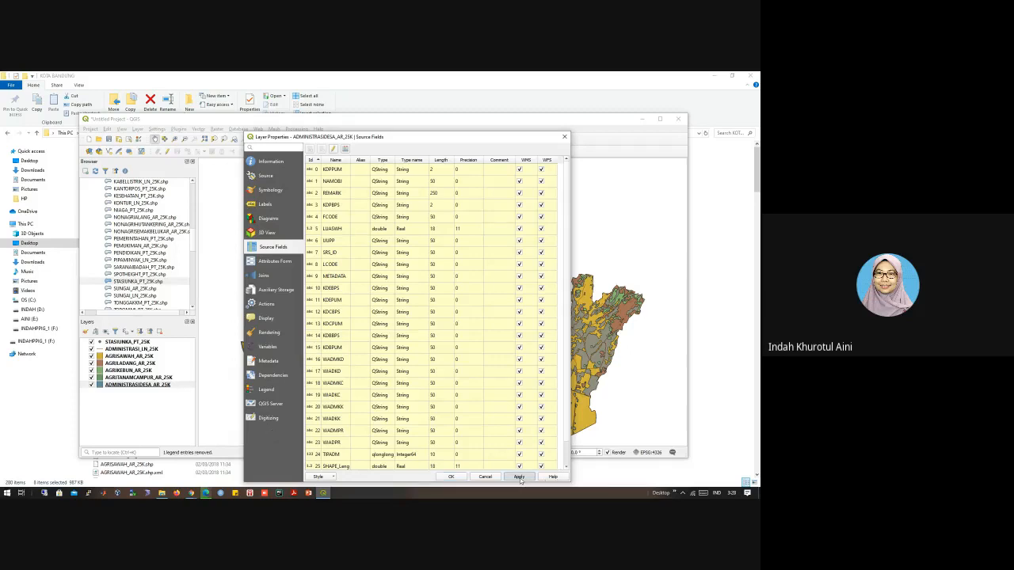
{"action": "left_click", "coordinate": [448, 477]}
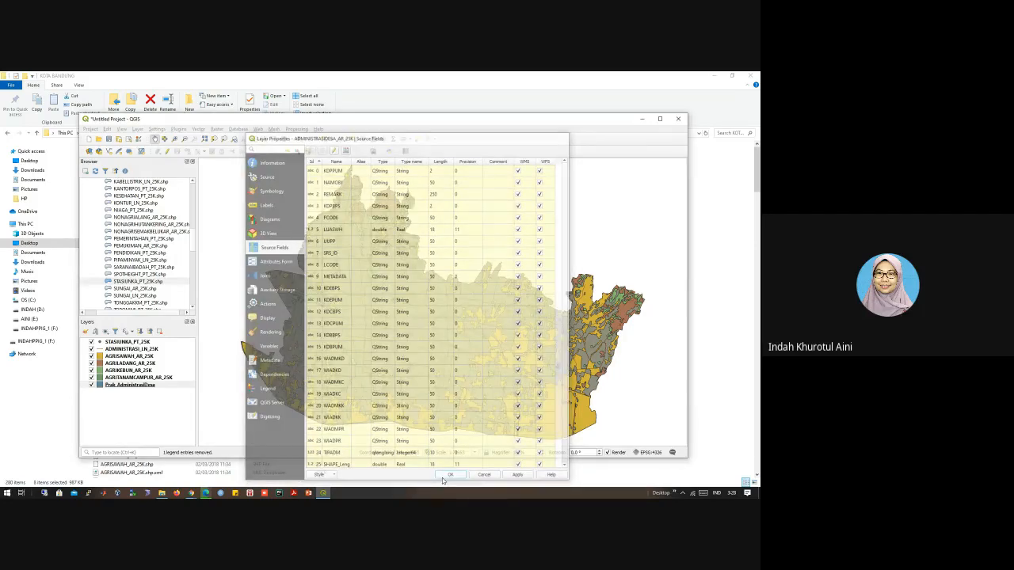
Step: Open the Prak_AdministrasiDesa attribute table, show its filter form and limit the table to selected features
{"action": "left_click", "coordinate": [124, 386]}
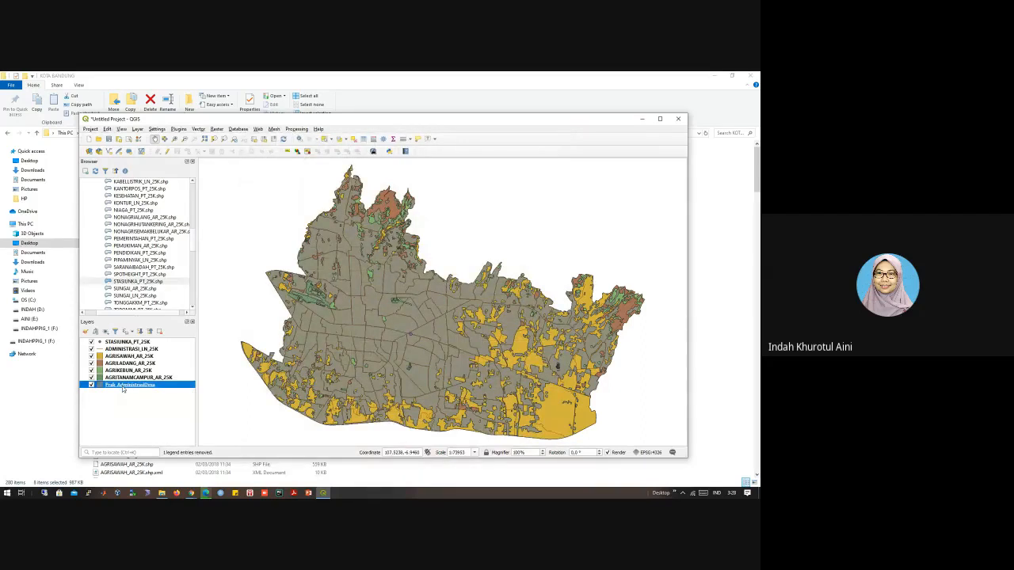
{"action": "right_click", "coordinate": [123, 388]}
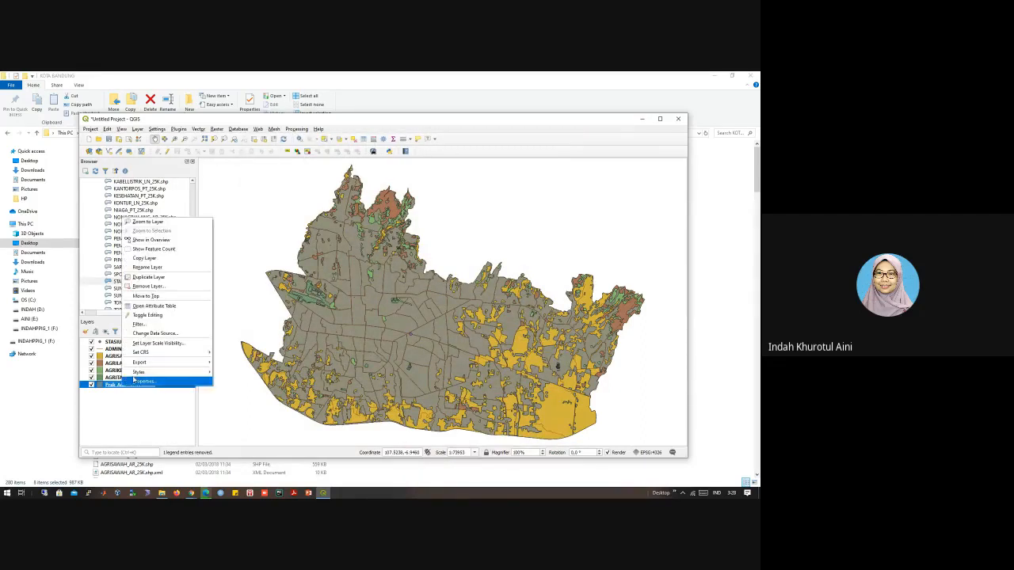
{"action": "mouse_move", "coordinate": [141, 372]}
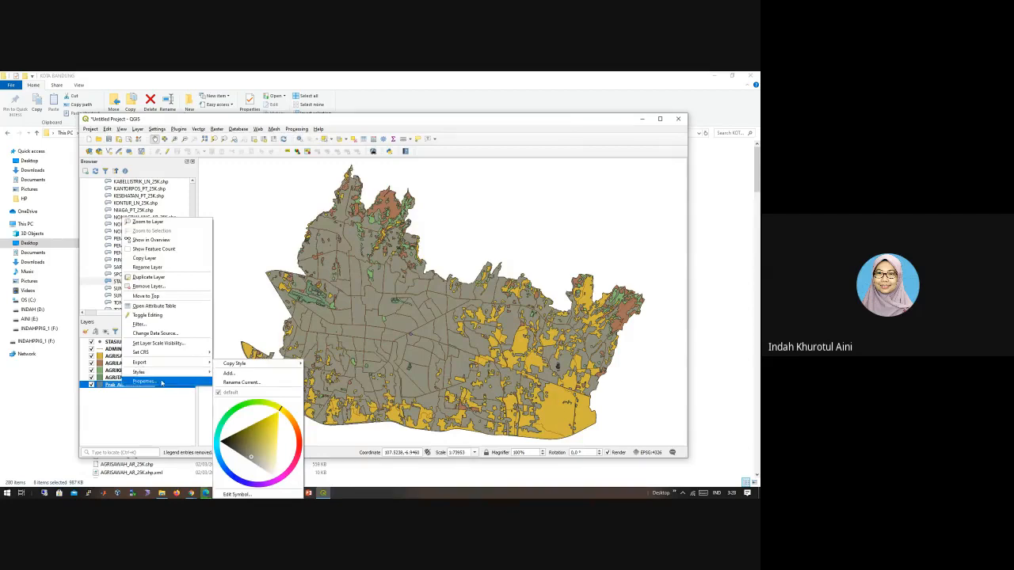
{"action": "left_click", "coordinate": [163, 305]}
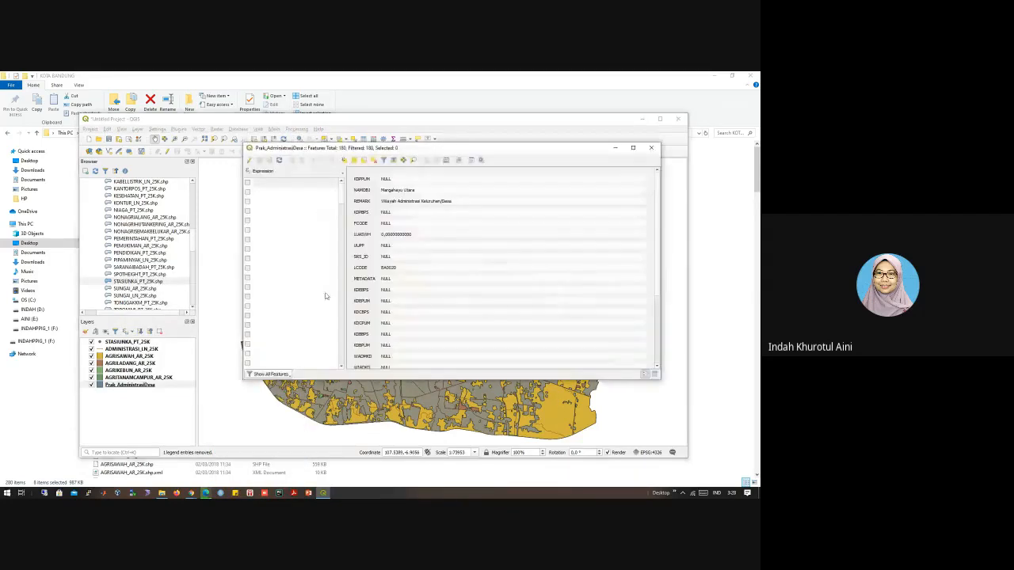
{"action": "left_click", "coordinate": [384, 160]}
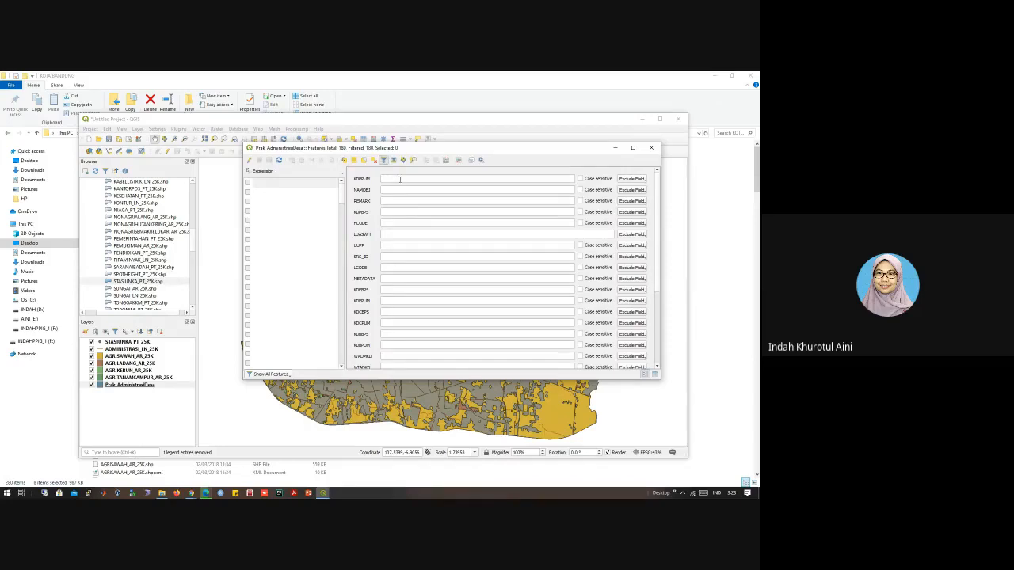
{"action": "left_click", "coordinate": [273, 373]}
{"action": "left_click", "coordinate": [283, 393]}
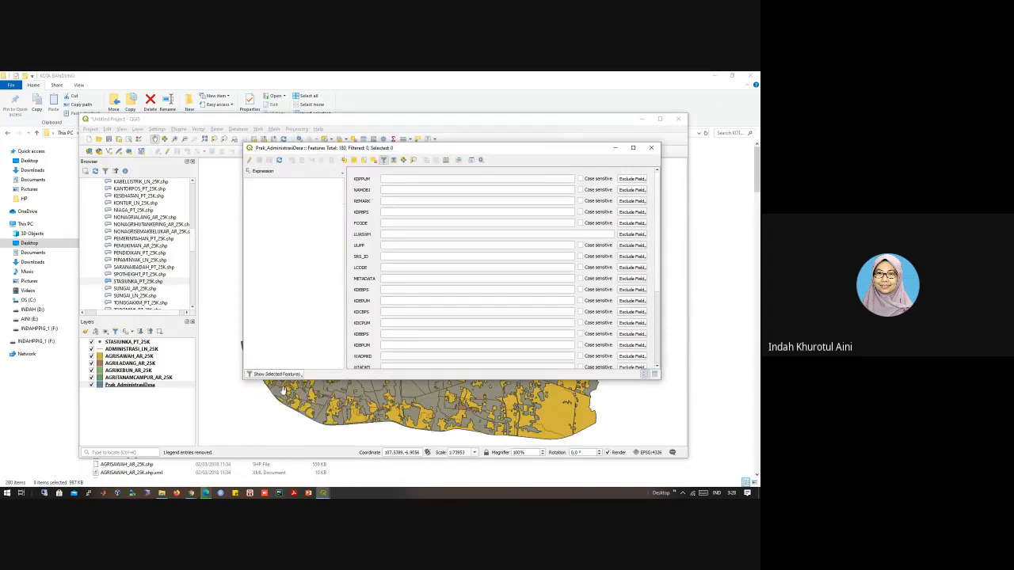
Step: View the Expression and Function Editor pages of the attribute table's expression-based filter and close it without applying a filter
{"action": "left_click", "coordinate": [281, 374]}
{"action": "left_click", "coordinate": [286, 428]}
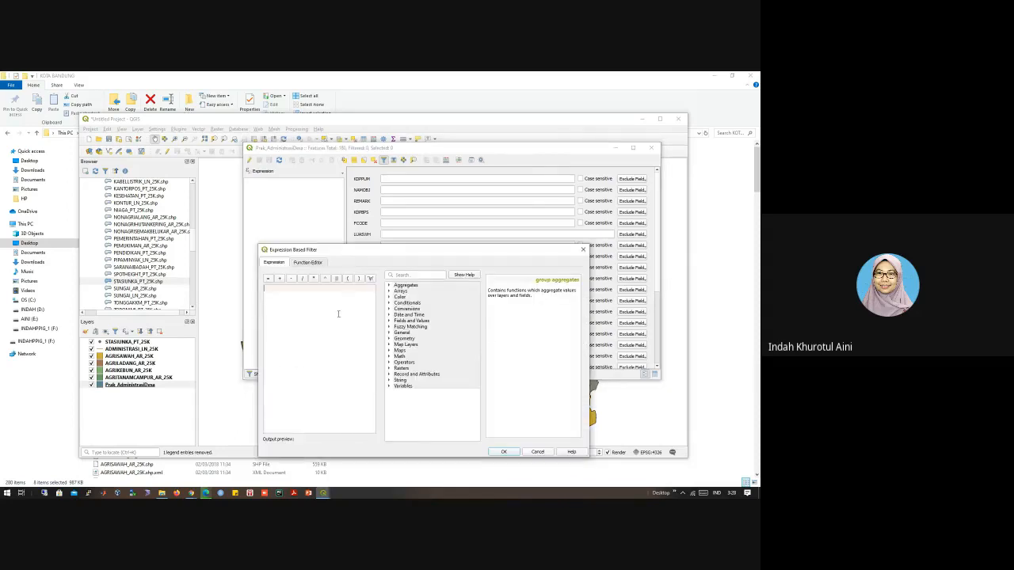
{"action": "left_click", "coordinate": [305, 265]}
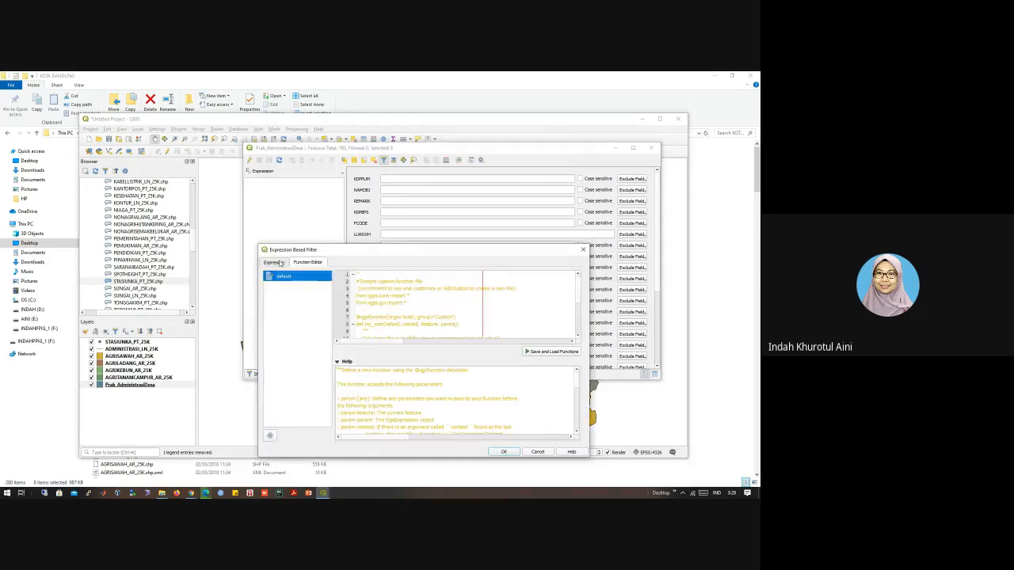
{"action": "left_click", "coordinate": [282, 262]}
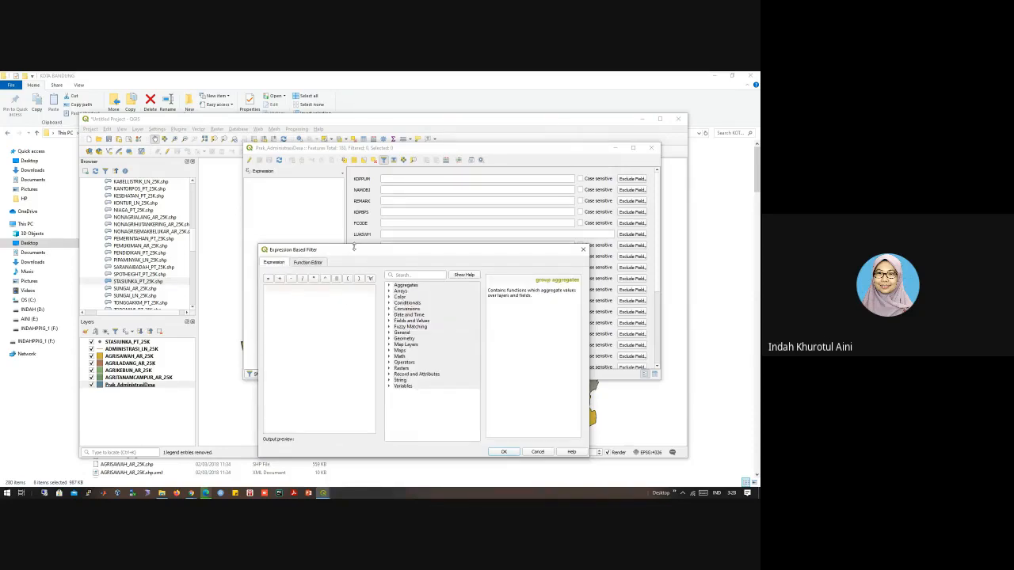
{"action": "left_click_drag", "start_coordinate": [358, 252], "coordinate": [368, 304]}
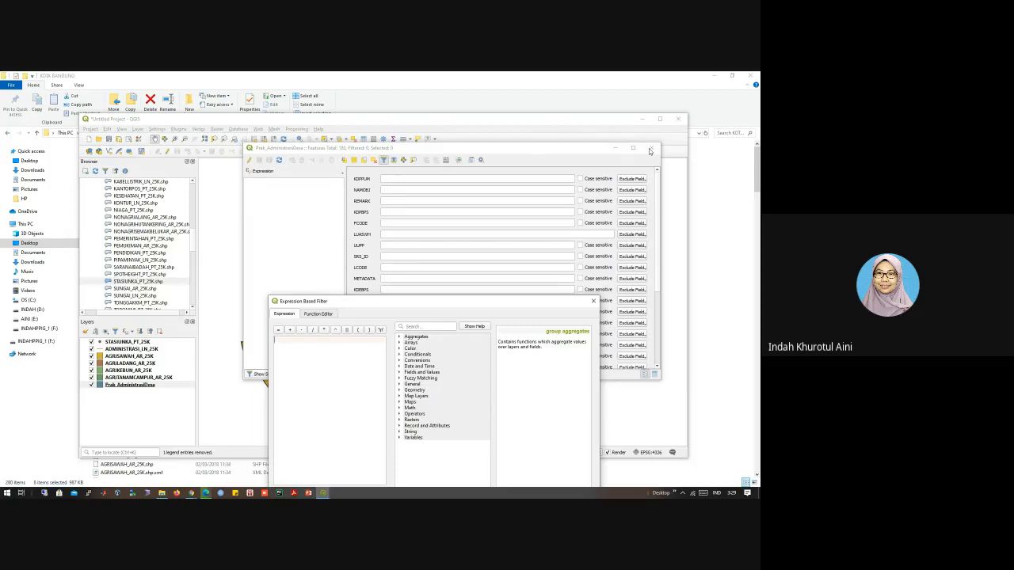
{"action": "left_click_drag", "start_coordinate": [526, 304], "coordinate": [248, 202]}
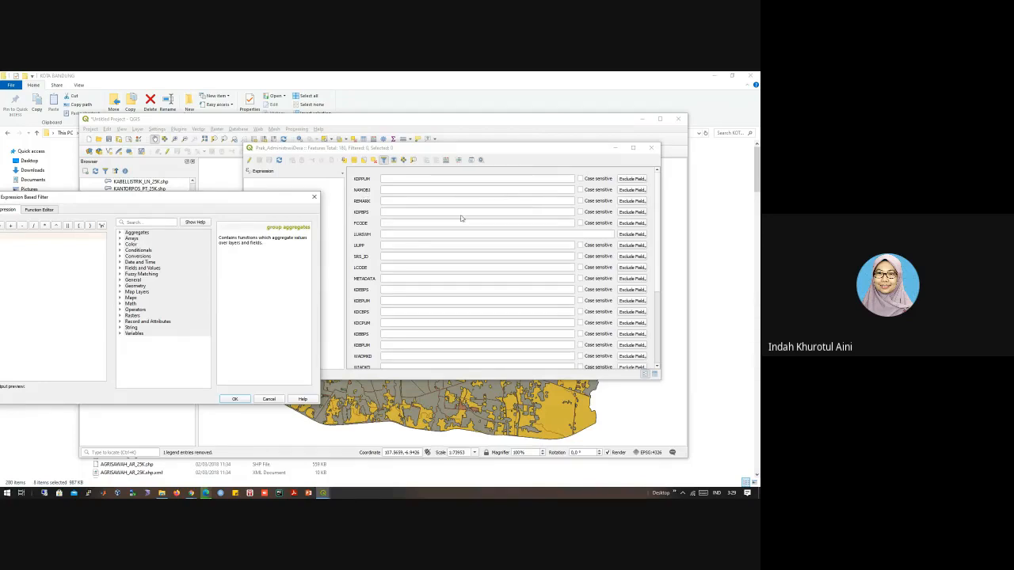
{"action": "left_click_drag", "start_coordinate": [220, 201], "coordinate": [243, 182]}
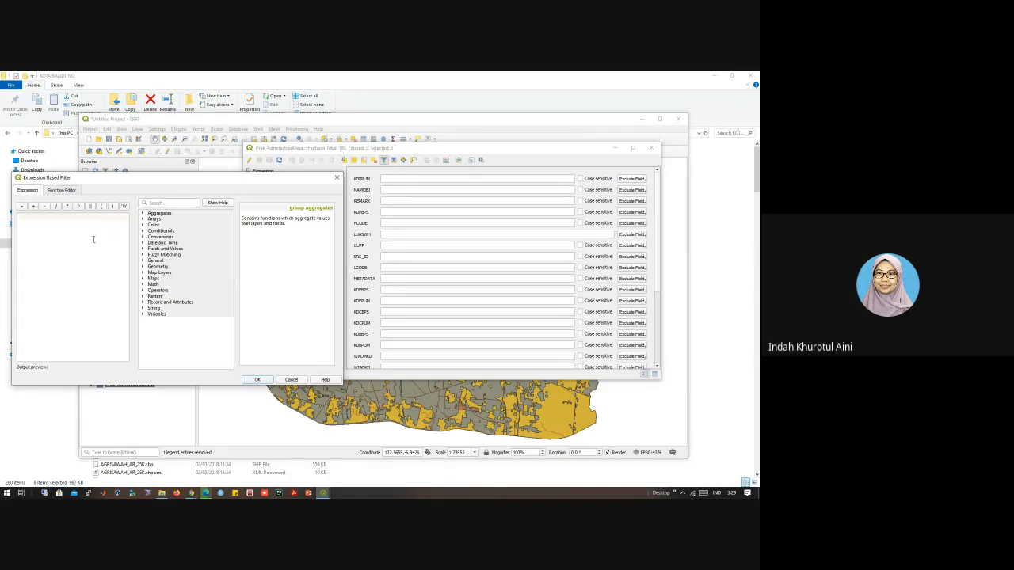
{"action": "left_click", "coordinate": [287, 380]}
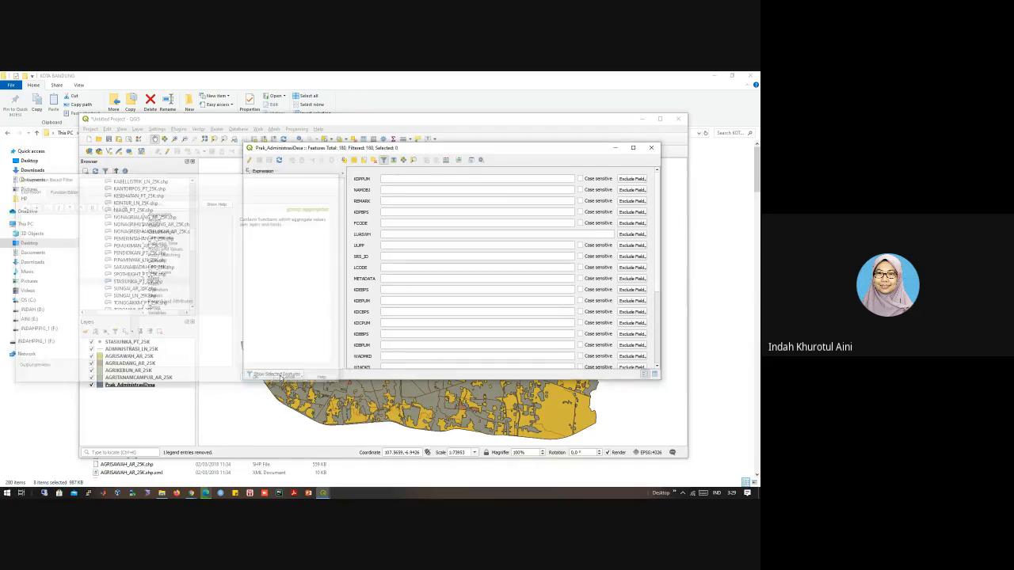
Step: Close the attribute table and identify Prak_AdministrasiDesa areas in the southeast, east and centre of the city
{"action": "left_click", "coordinate": [651, 148]}
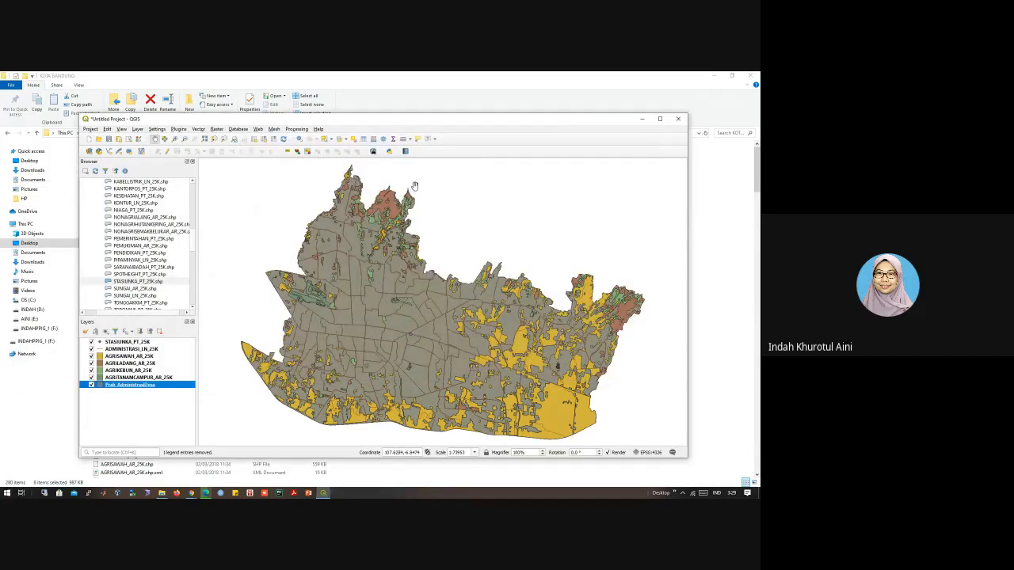
{"action": "left_click", "coordinate": [300, 140]}
{"action": "left_click", "coordinate": [351, 240]}
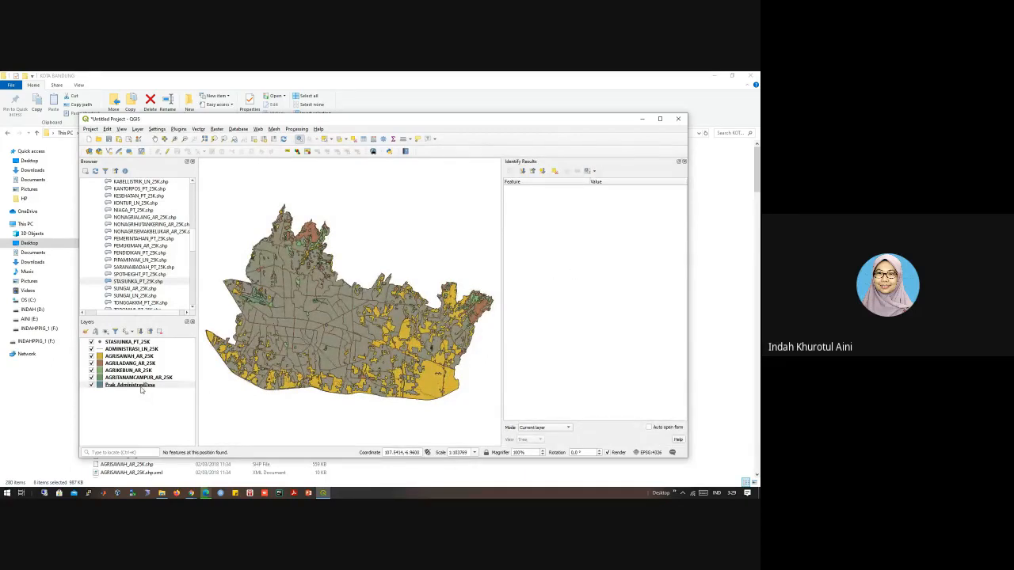
{"action": "left_click", "coordinate": [437, 385]}
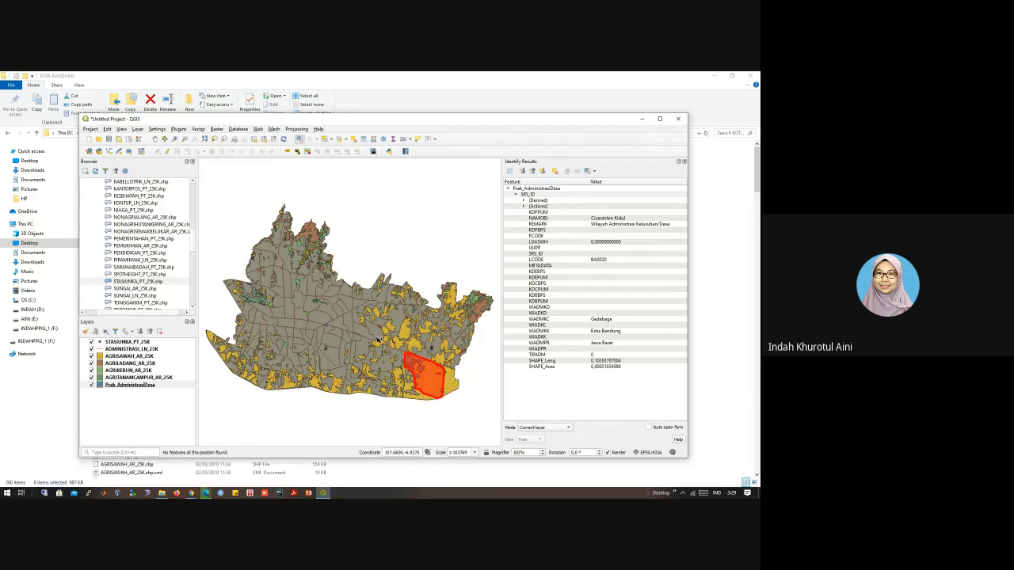
{"action": "left_click", "coordinate": [387, 341]}
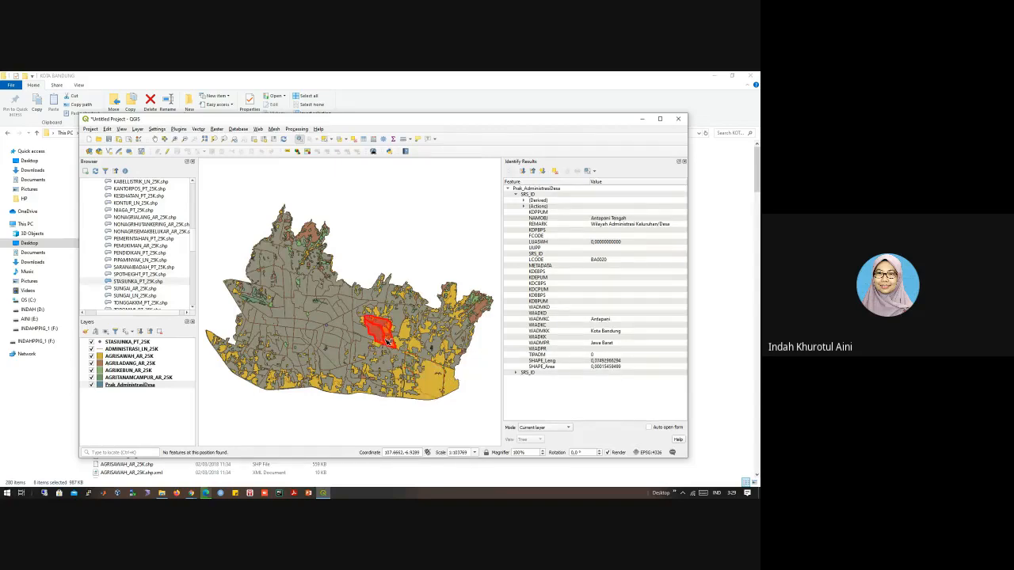
{"action": "left_click", "coordinate": [349, 330]}
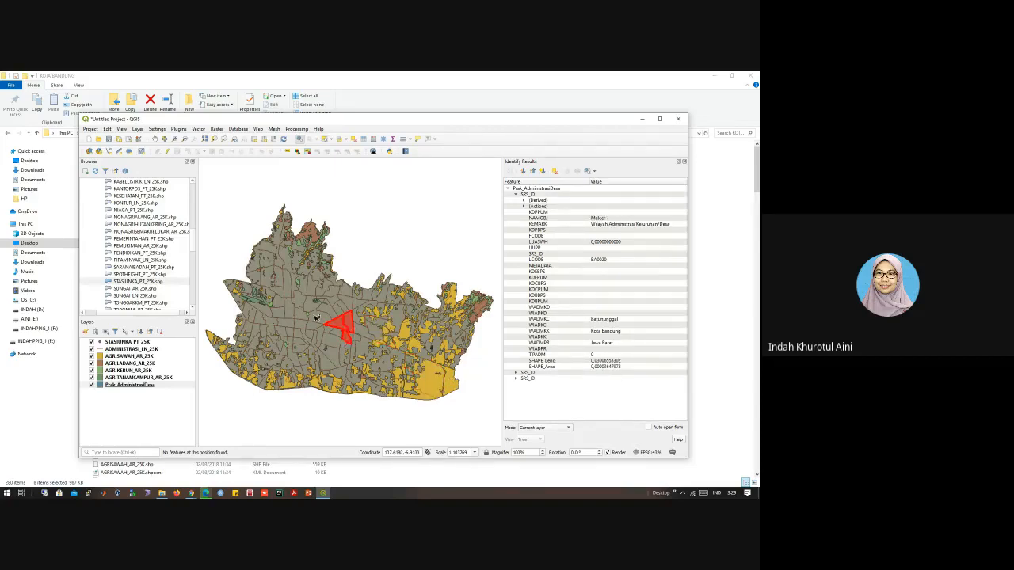
{"action": "left_click", "coordinate": [306, 312]}
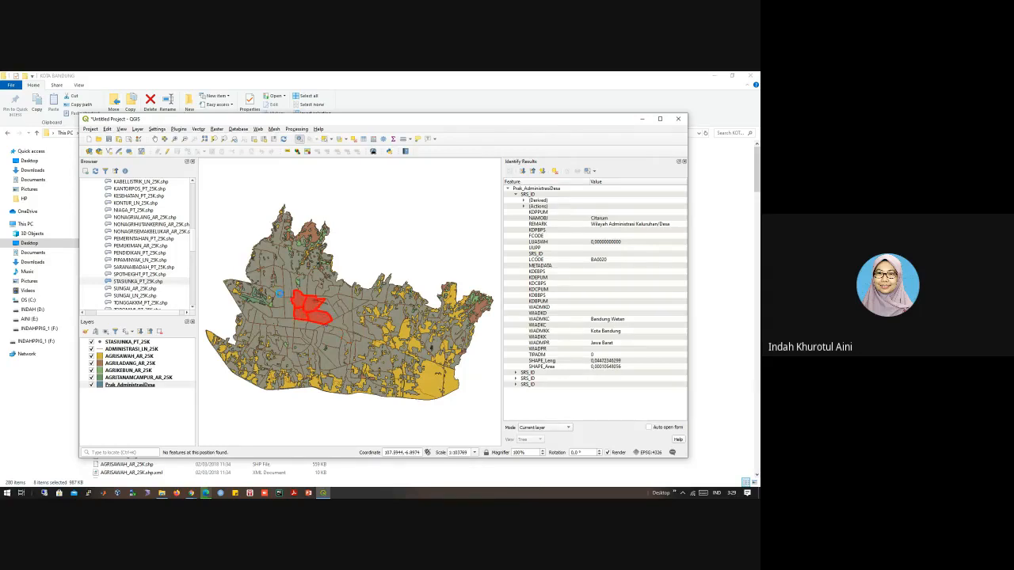
Step: Identify Prak_AdministrasiDesa areas in the west, expand the second result's attributes, and identify another area in the east
{"action": "left_click", "coordinate": [282, 295]}
{"action": "left_click", "coordinate": [262, 297]}
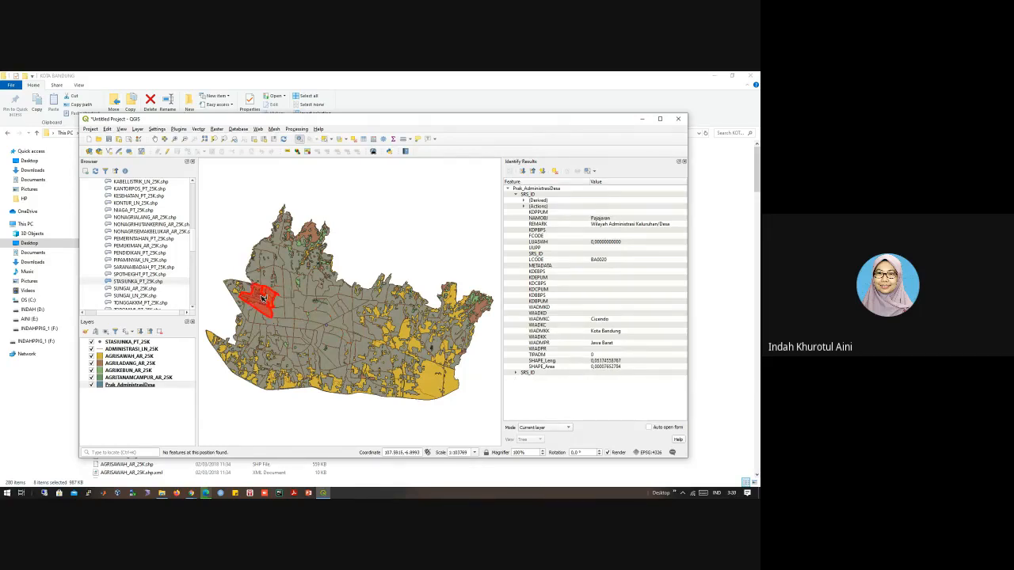
{"action": "left_click", "coordinate": [516, 373]}
{"action": "scroll", "coordinate": [578, 389], "scroll_direction": "down", "scroll_amount": 2}
{"action": "scroll", "coordinate": [578, 390], "scroll_direction": "down", "scroll_amount": 1}
{"action": "scroll", "coordinate": [578, 390], "scroll_direction": "up", "scroll_amount": 3}
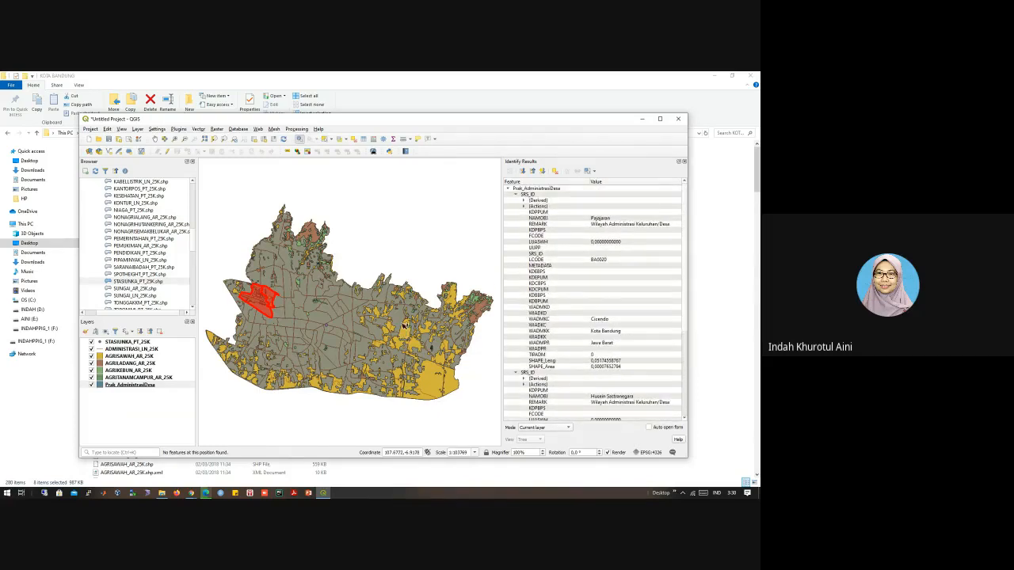
{"action": "left_click", "coordinate": [405, 330]}
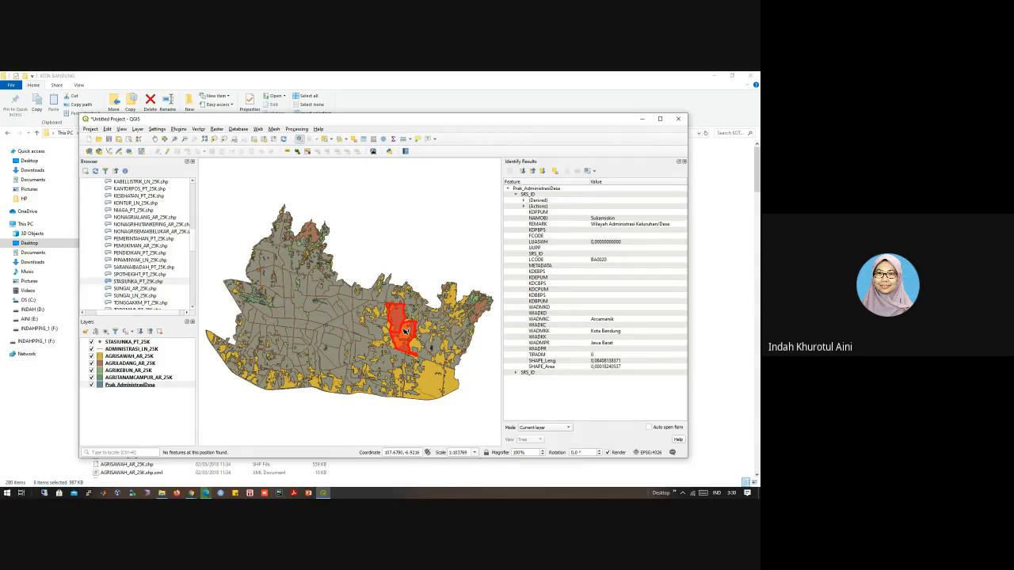
Step: Open the Prak_AdministrasiDesa attribute table, view its Field Calculator and close the calculator without creating a field
{"action": "right_click", "coordinate": [152, 386]}
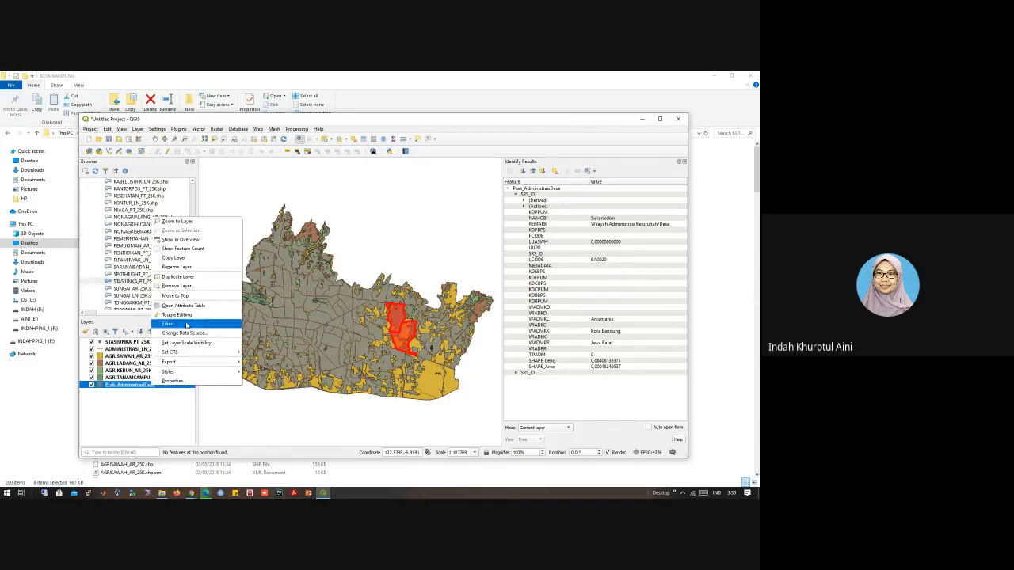
{"action": "left_click", "coordinate": [184, 305]}
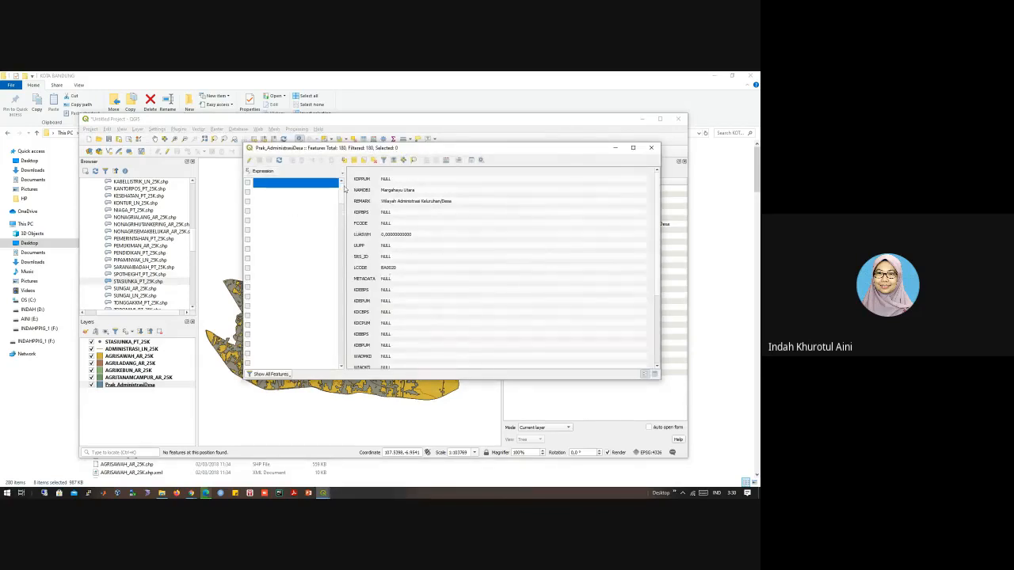
{"action": "left_click_drag", "start_coordinate": [435, 148], "coordinate": [433, 160]}
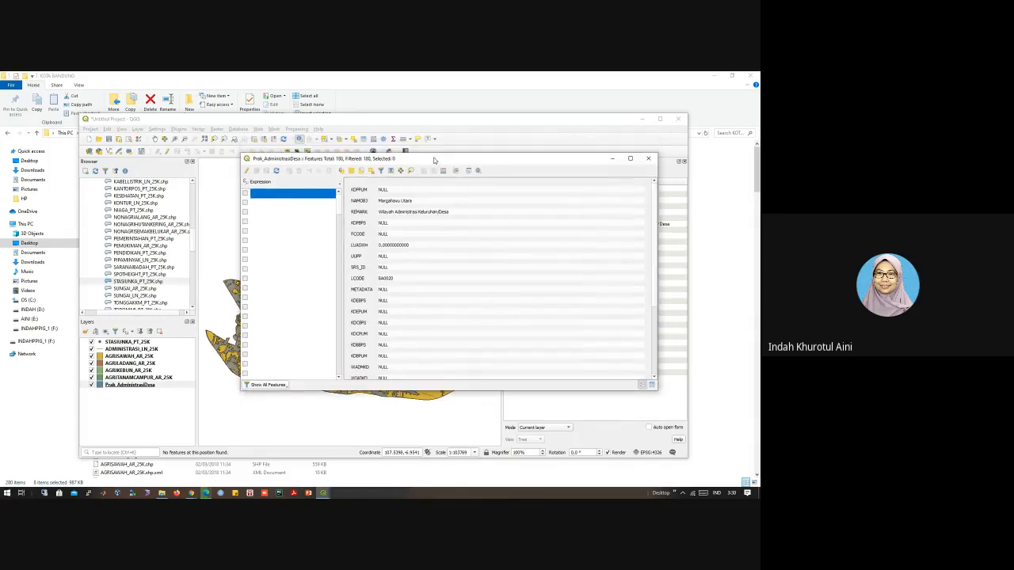
{"action": "left_click", "coordinate": [443, 171]}
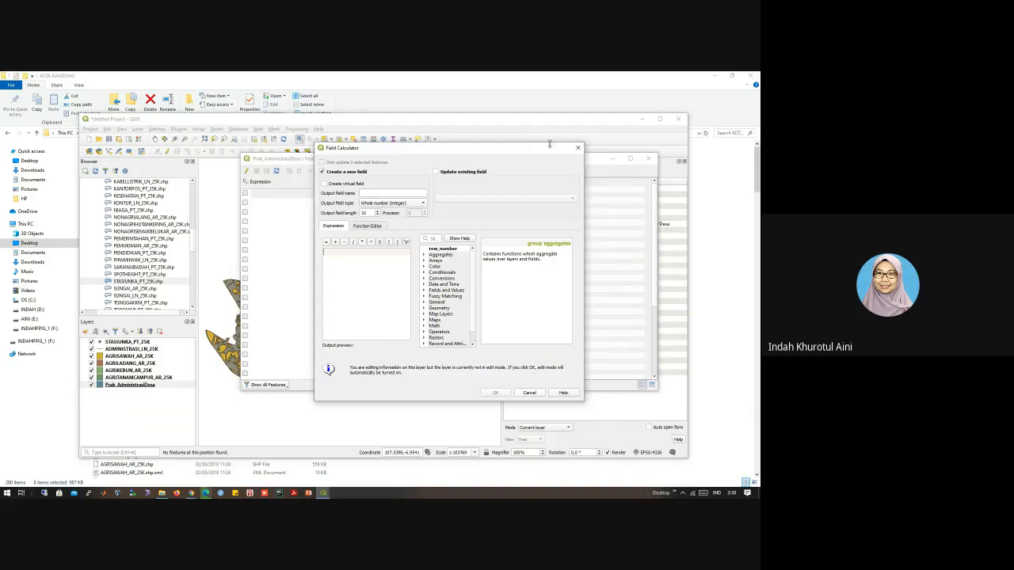
{"action": "left_click", "coordinate": [577, 147]}
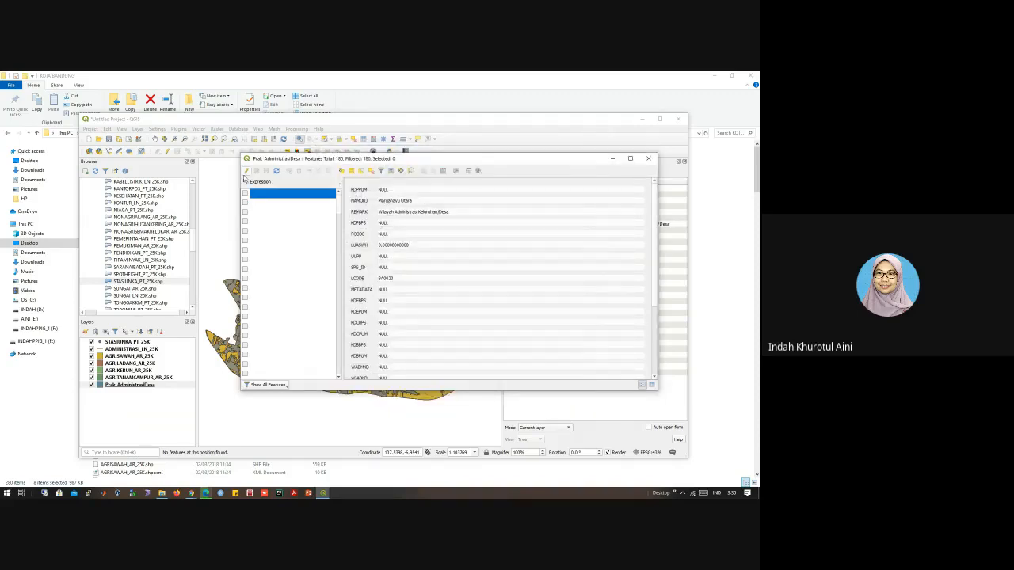
Step: View the fields offered for the column preview and dock the attribute table below the map
{"action": "left_click", "coordinate": [251, 184]}
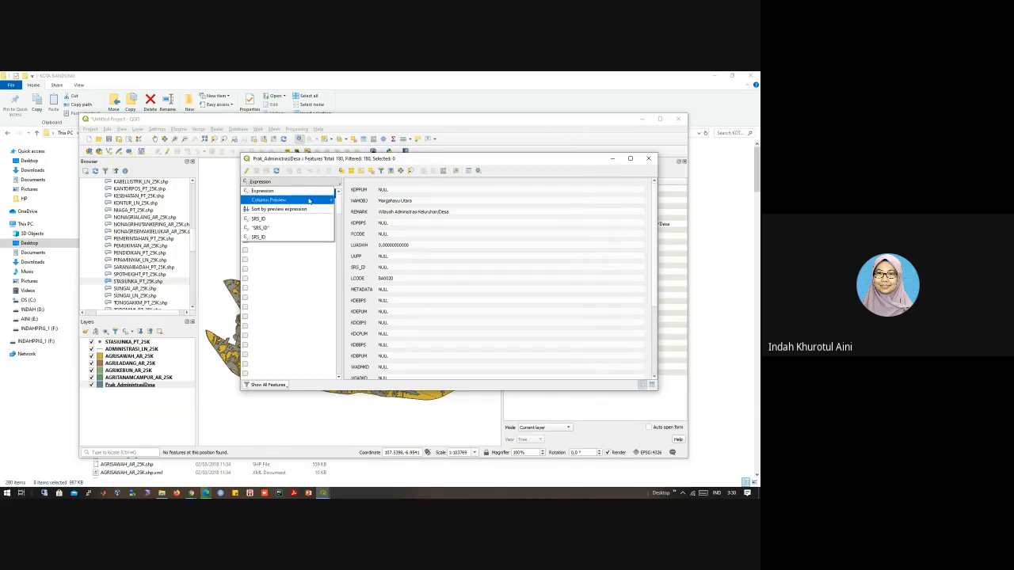
{"action": "mouse_move", "coordinate": [293, 201]}
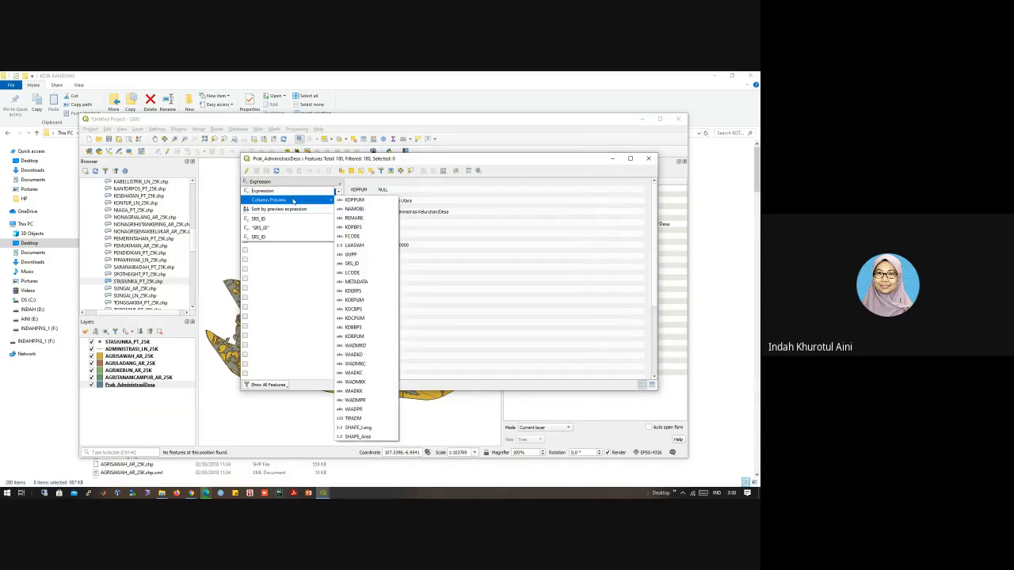
{"action": "left_click", "coordinate": [459, 176]}
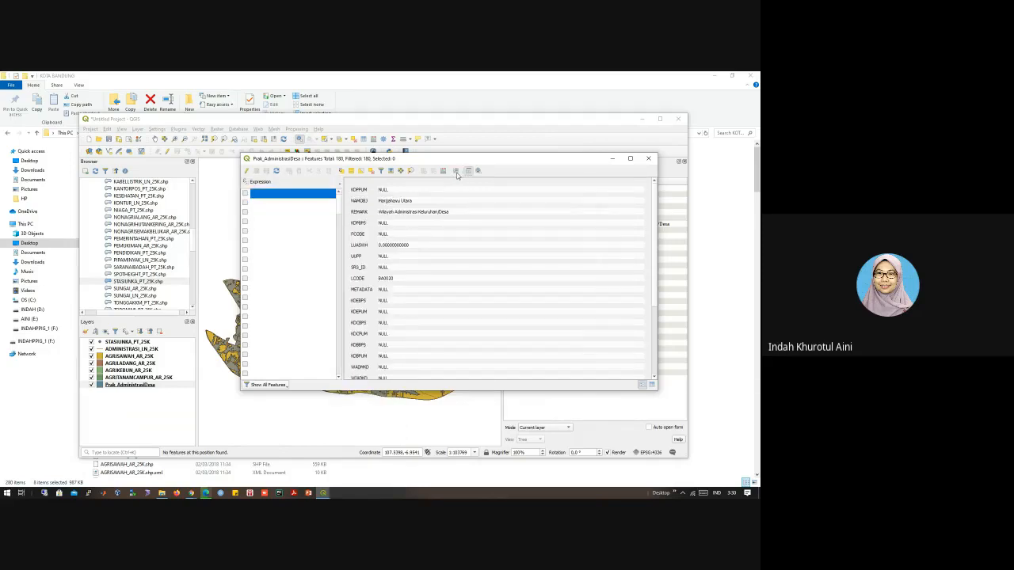
{"action": "left_click", "coordinate": [457, 175]}
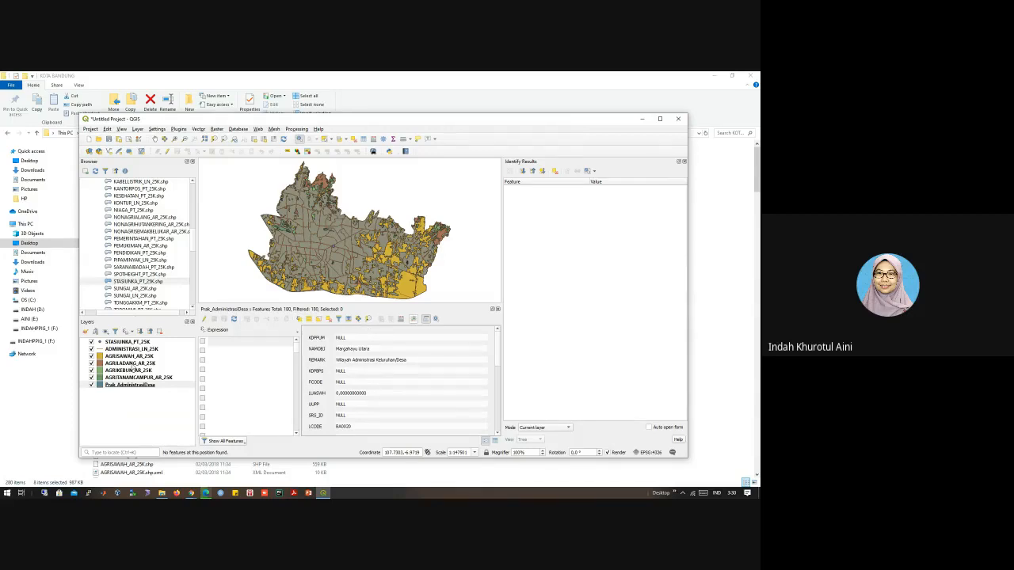
Step: Select the AGRISAWAH_AR_25K layer and view the available vector geoprocessing tools without running one
{"action": "left_click", "coordinate": [130, 357]}
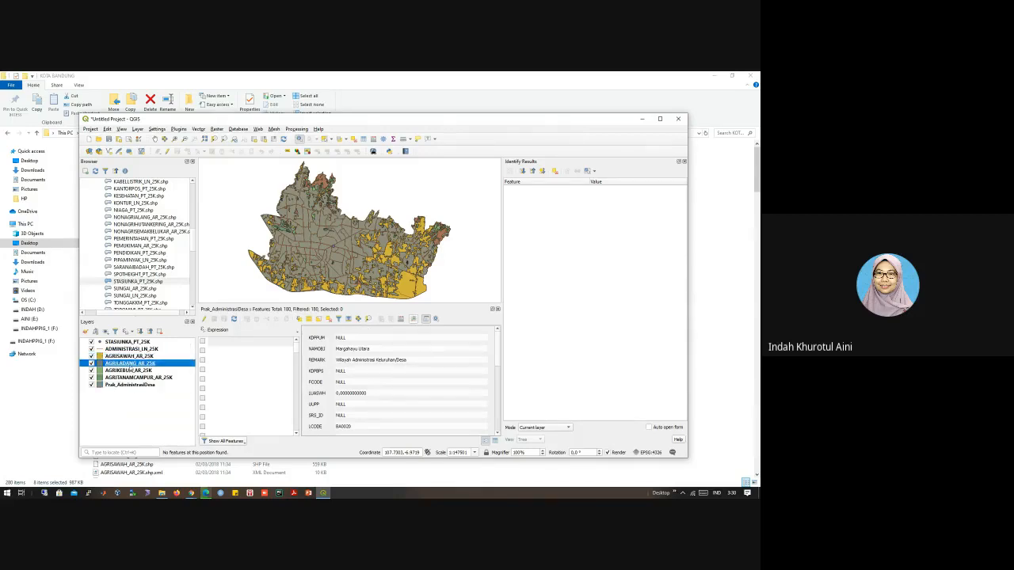
{"action": "left_click", "coordinate": [198, 129]}
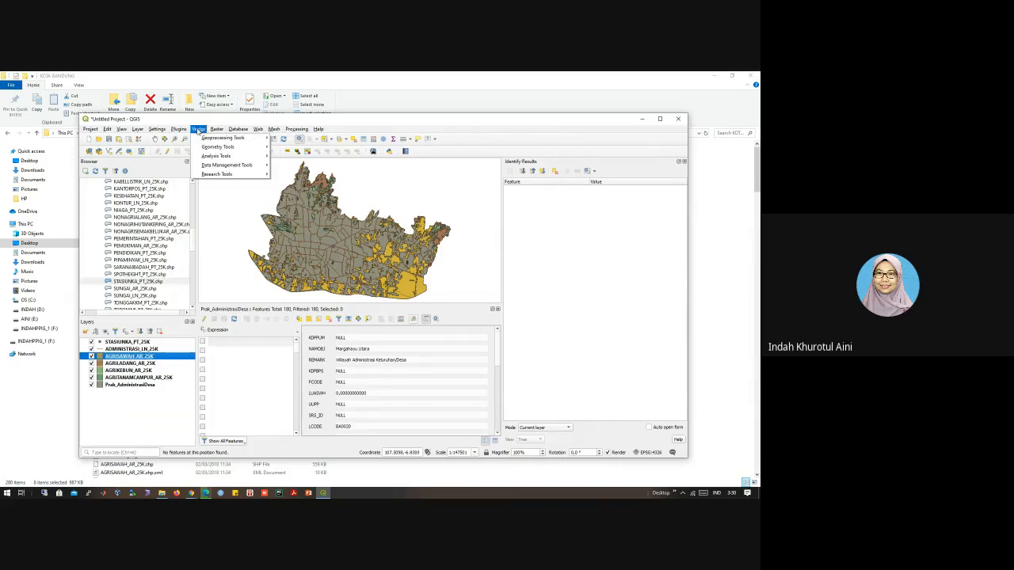
{"action": "mouse_move", "coordinate": [199, 138]}
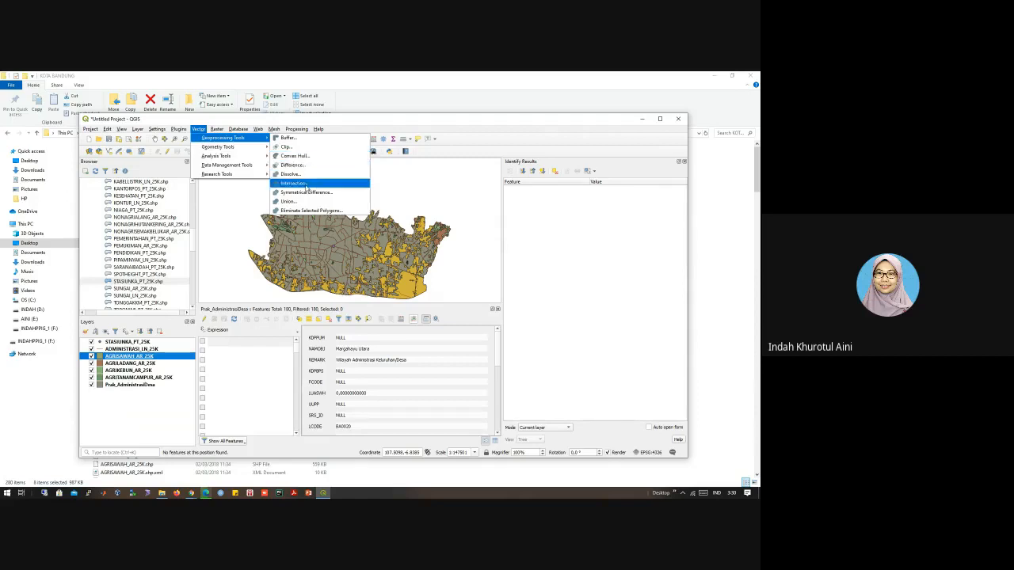
{"action": "mouse_move", "coordinate": [263, 148]}
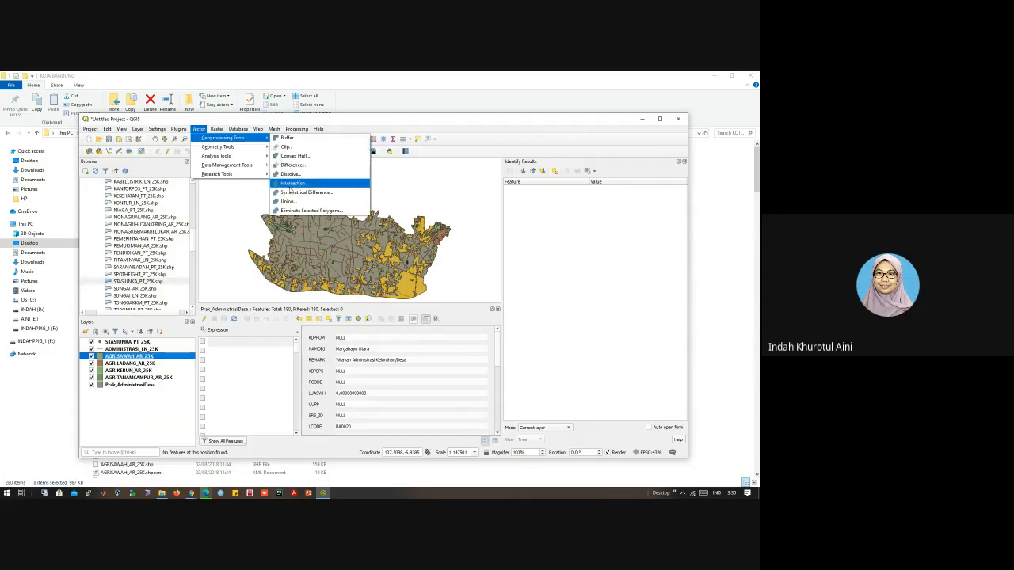
{"action": "left_click", "coordinate": [194, 294]}
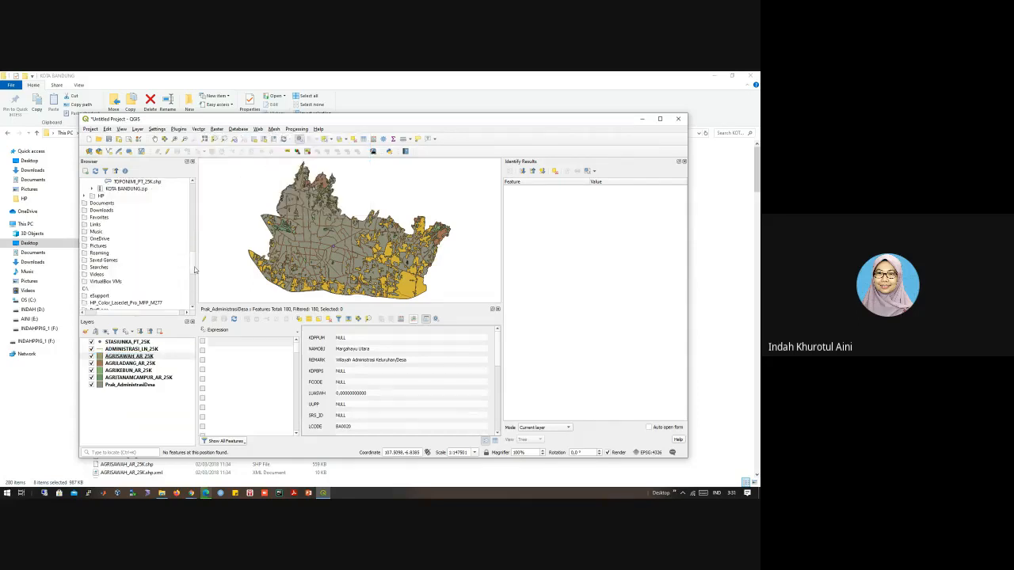
Step: Close the docked attribute table and look through the shapefiles in the KOTA BANDUNG folder
{"action": "left_click_drag", "start_coordinate": [192, 268], "coordinate": [195, 195]}
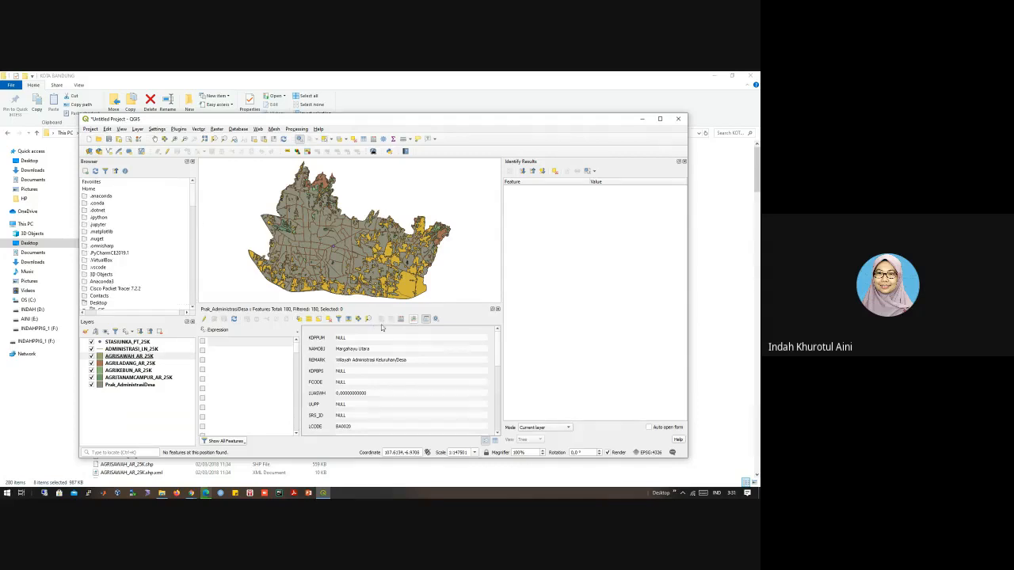
{"action": "left_click", "coordinate": [497, 309]}
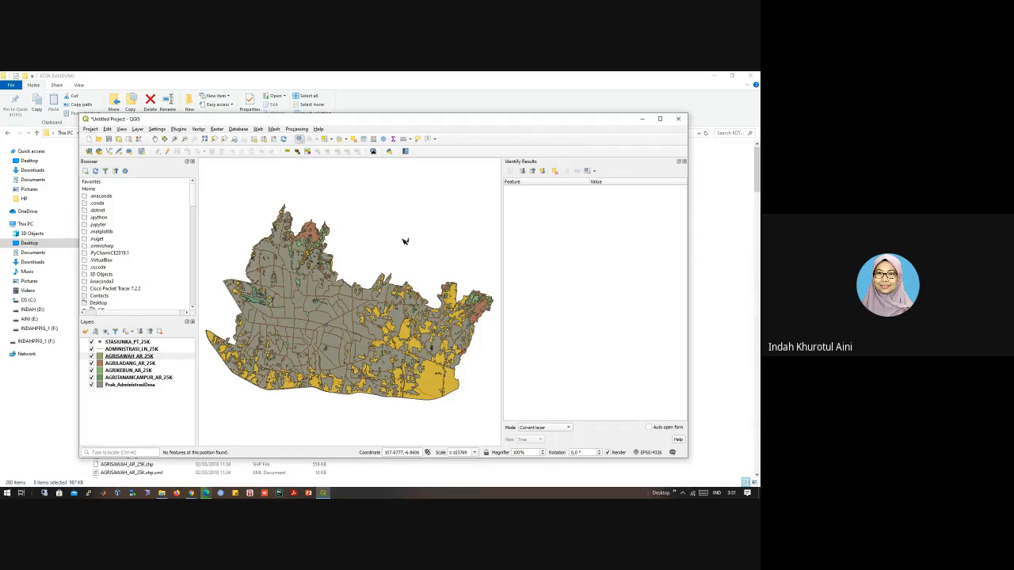
{"action": "left_click", "coordinate": [193, 263]}
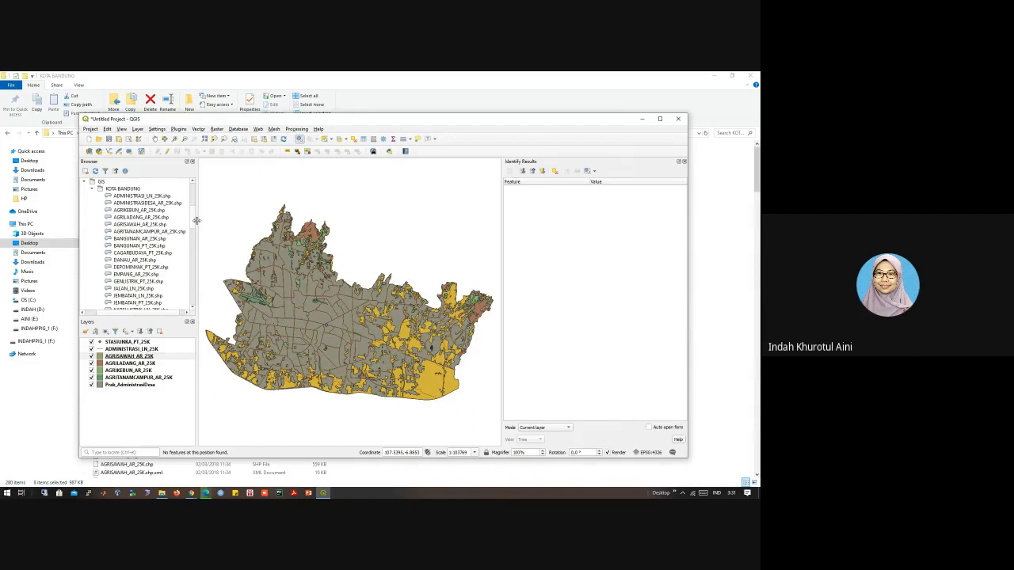
{"action": "scroll", "coordinate": [119, 288], "scroll_direction": "down", "scroll_amount": 1}
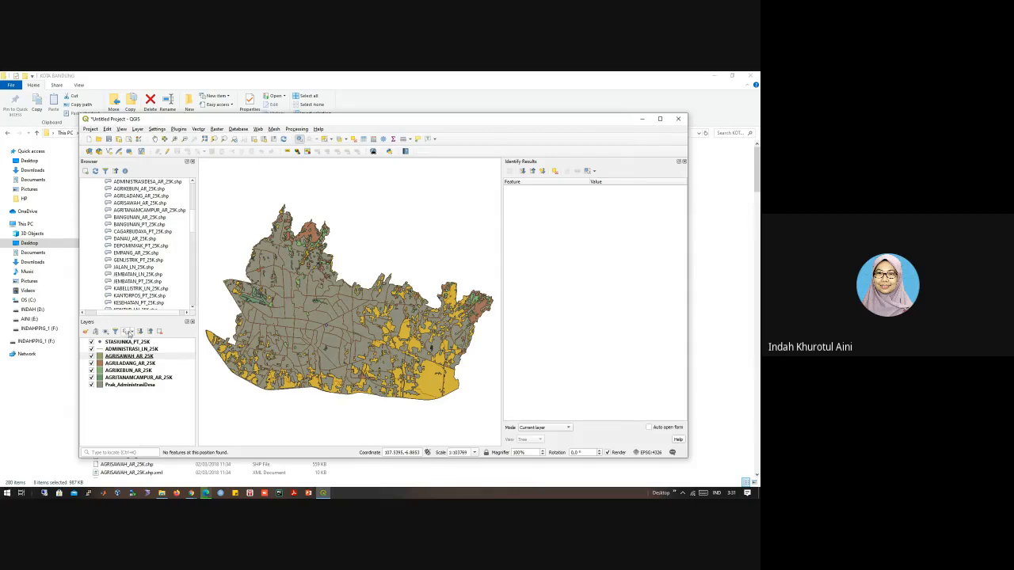
{"action": "mouse_move", "coordinate": [194, 229]}
{"action": "left_mouse_down"}
{"action": "mouse_move", "coordinate": [191, 257]}
{"action": "mouse_move", "coordinate": [193, 198]}
{"action": "mouse_move", "coordinate": [193, 225]}
{"action": "left_mouse_up"}
{"action": "scroll", "coordinate": [136, 273], "scroll_direction": "down", "scroll_amount": 3}
{"action": "scroll", "coordinate": [136, 293], "scroll_direction": "down", "scroll_amount": 2}
{"action": "left_click", "coordinate": [159, 289]}
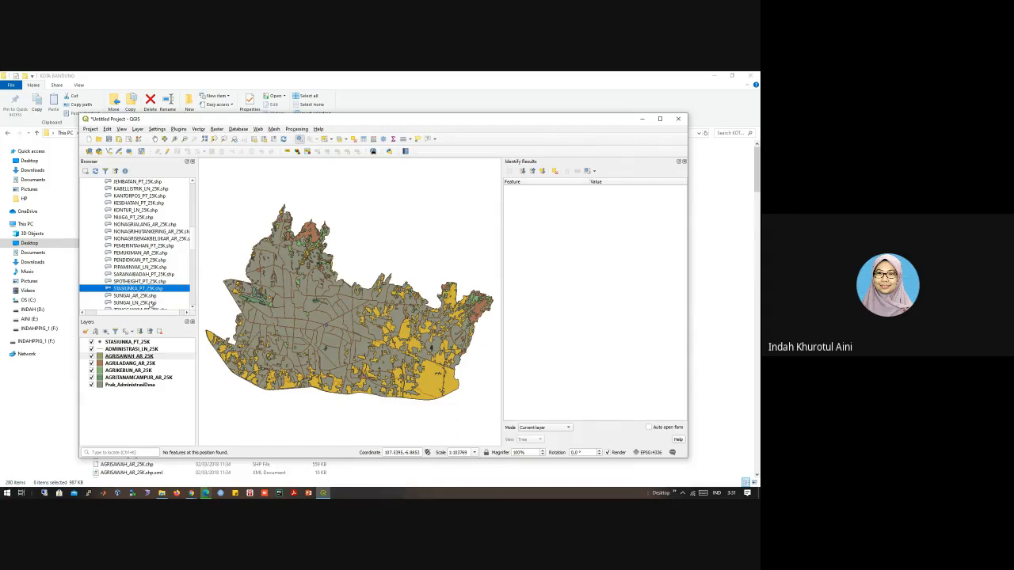
{"action": "scroll", "coordinate": [149, 299], "scroll_direction": "down", "scroll_amount": 1}
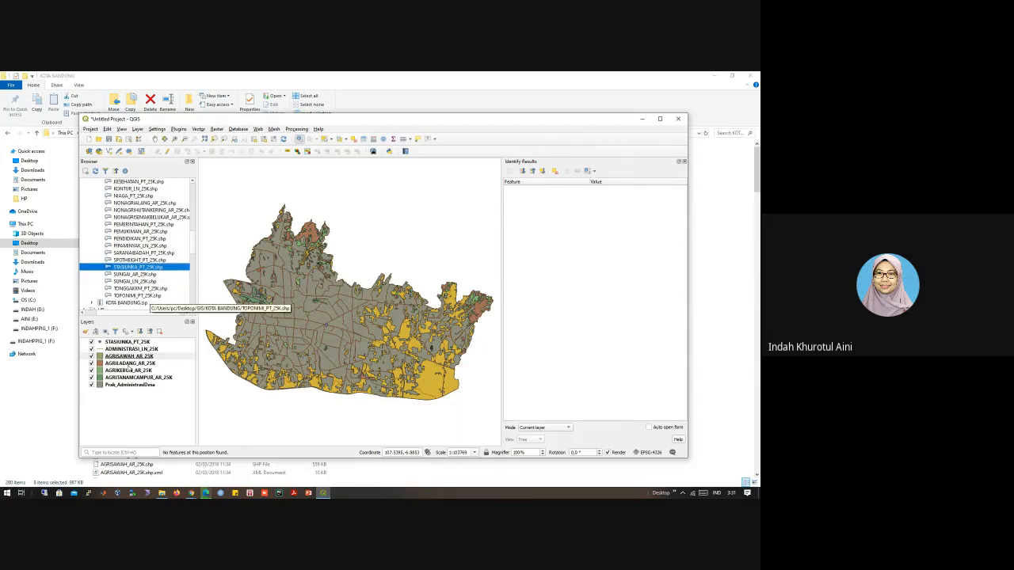
{"action": "scroll", "coordinate": [177, 253], "scroll_direction": "up", "scroll_amount": 5}
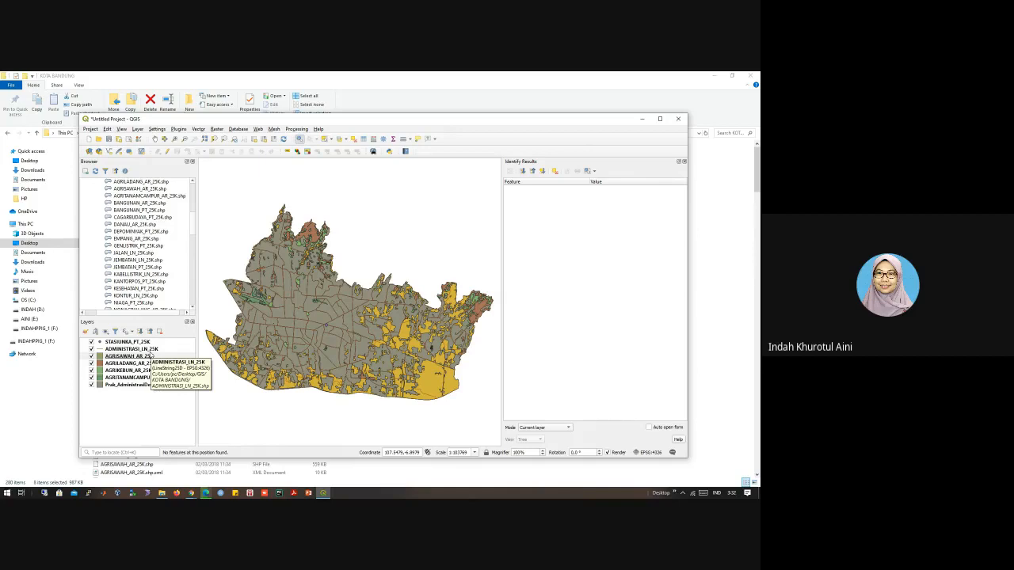
Step: Close the identify results and examine the green plantation areas in the city centre up close
{"action": "left_click", "coordinate": [684, 162]}
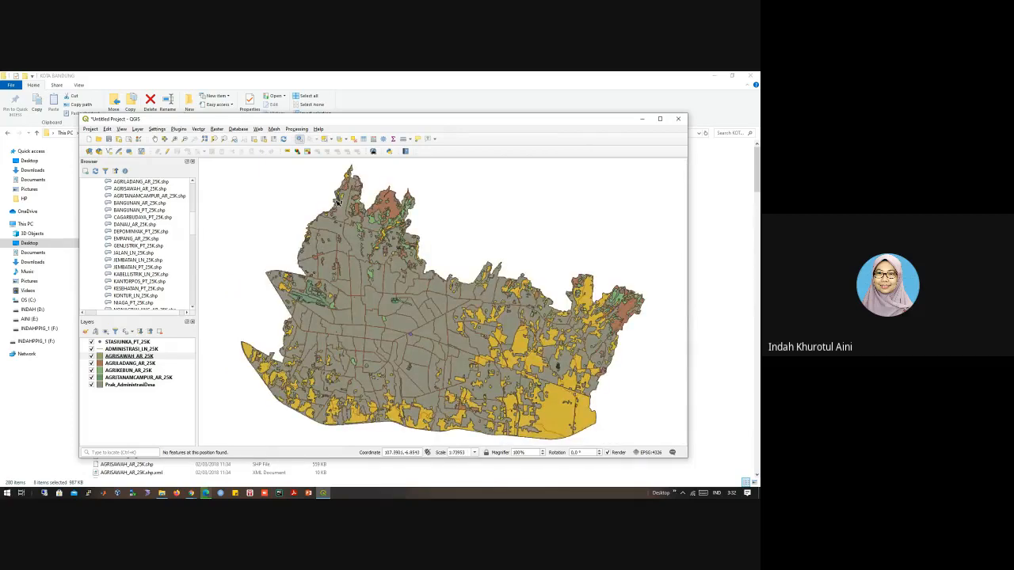
{"action": "left_click", "coordinate": [205, 139]}
{"action": "left_click_drag", "start_coordinate": [378, 295], "coordinate": [343, 262]}
{"action": "left_click", "coordinate": [155, 140]}
{"action": "left_click_drag", "start_coordinate": [417, 316], "coordinate": [387, 274]}
{"action": "scroll", "coordinate": [417, 310], "scroll_direction": "up", "scroll_amount": 3}
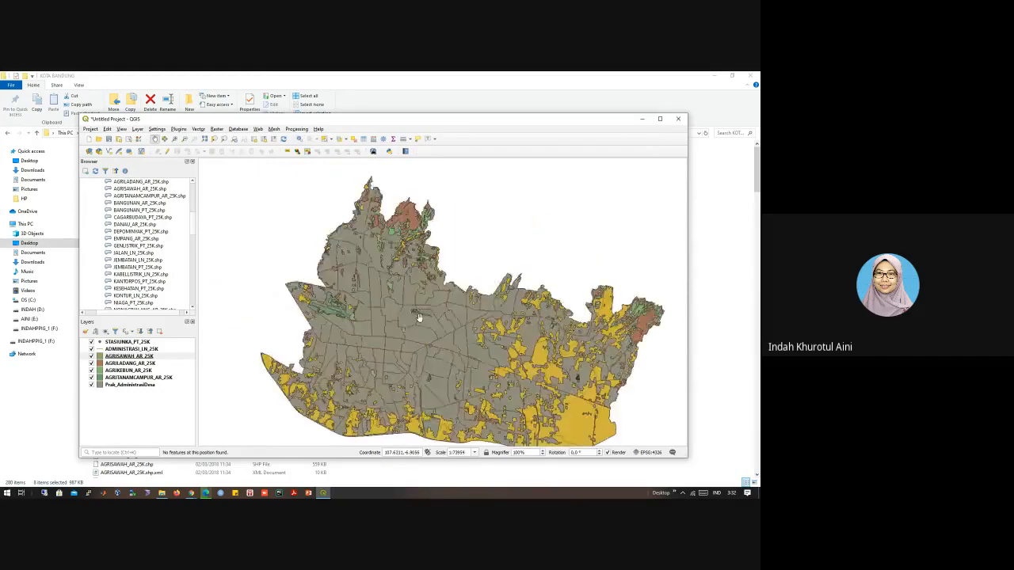
{"action": "scroll", "coordinate": [417, 313], "scroll_direction": "up", "scroll_amount": 1}
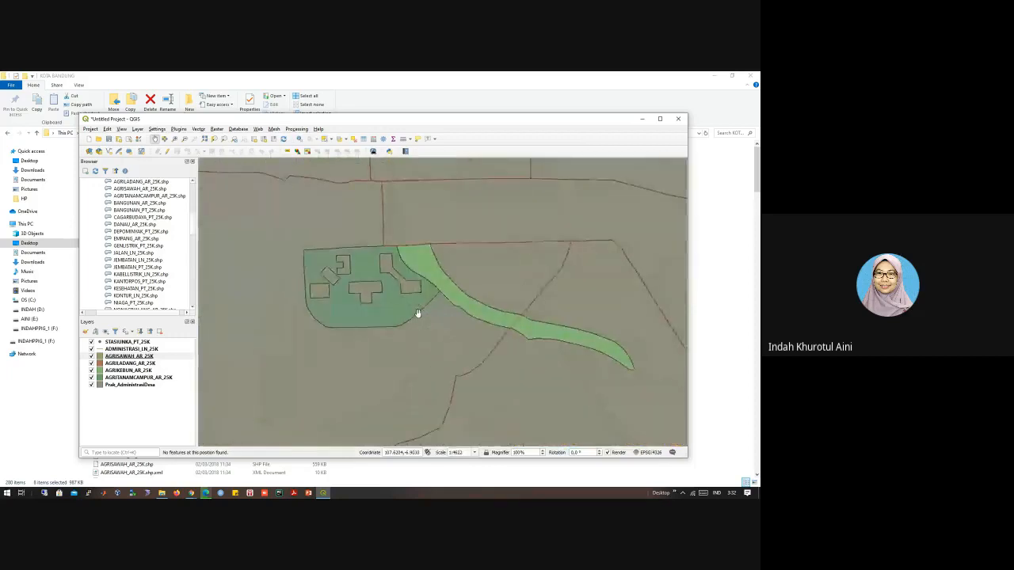
Step: Activate Identify Features and bring the wider city area back into view
{"action": "left_click", "coordinate": [302, 139]}
{"action": "scroll", "coordinate": [394, 309], "scroll_direction": "down", "scroll_amount": 3}
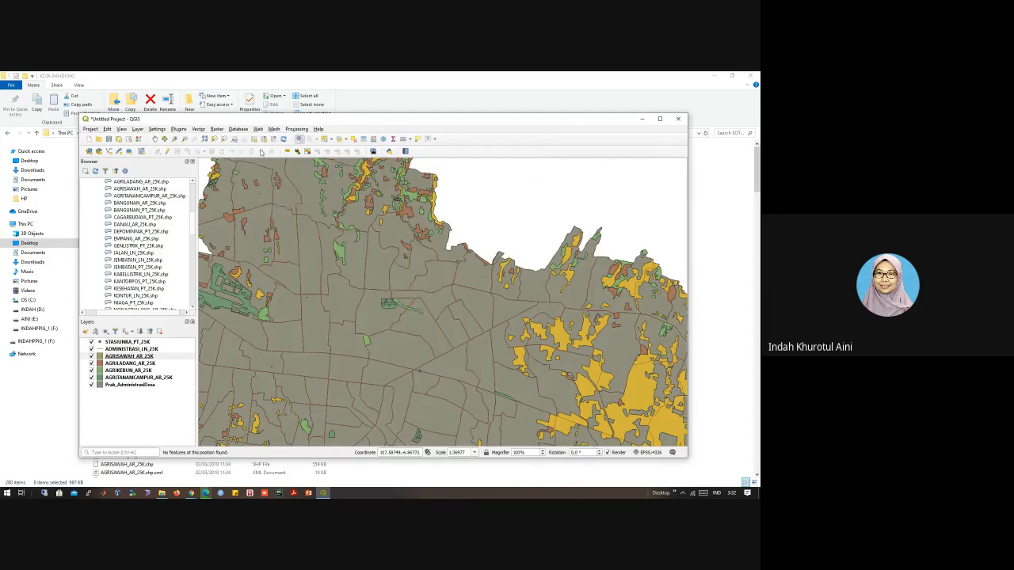
{"action": "scroll", "coordinate": [299, 226], "scroll_direction": "down", "scroll_amount": 3}
{"action": "scroll", "coordinate": [302, 230], "scroll_direction": "up", "scroll_amount": 2}
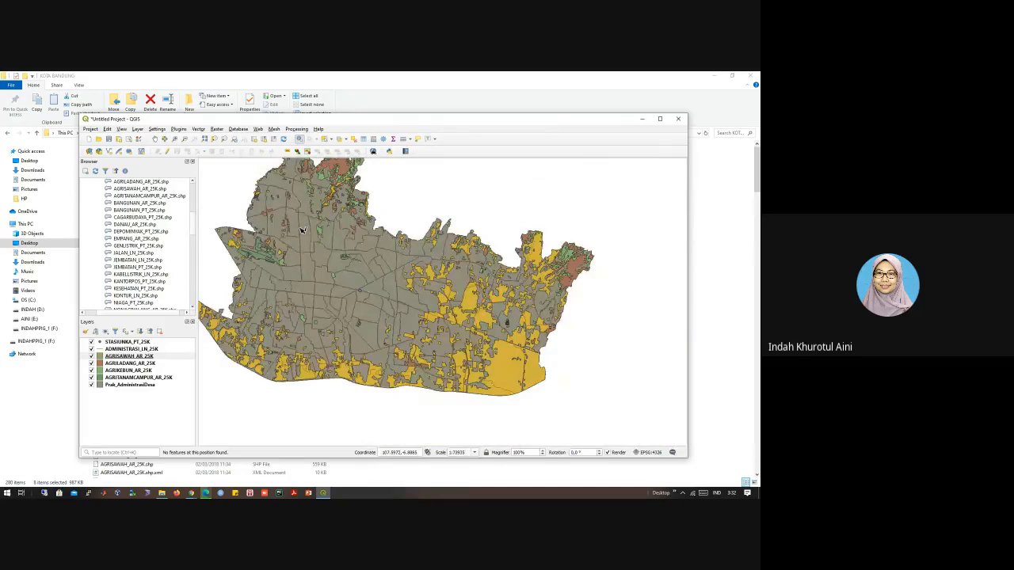
Step: Collapse the KOTA BANDUNG folder in the browser tree and pan the map to bring the whole city into view
{"action": "left_click_drag", "start_coordinate": [321, 120], "coordinate": [337, 95]}
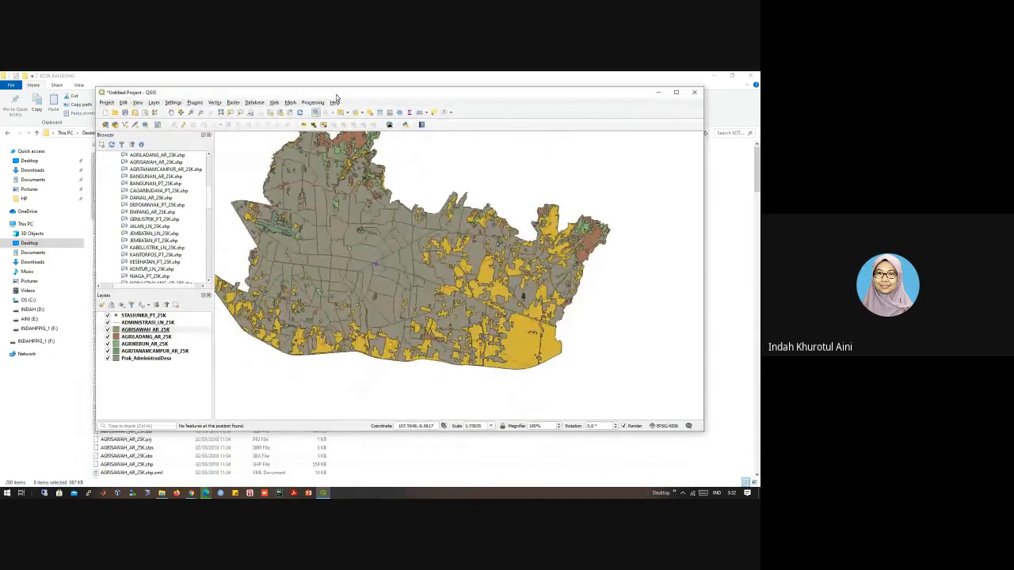
{"action": "scroll", "coordinate": [443, 252], "scroll_direction": "up", "scroll_amount": 1}
{"action": "scroll", "coordinate": [444, 252], "scroll_direction": "down", "scroll_amount": 1}
{"action": "left_click_drag", "start_coordinate": [207, 197], "coordinate": [210, 173]}
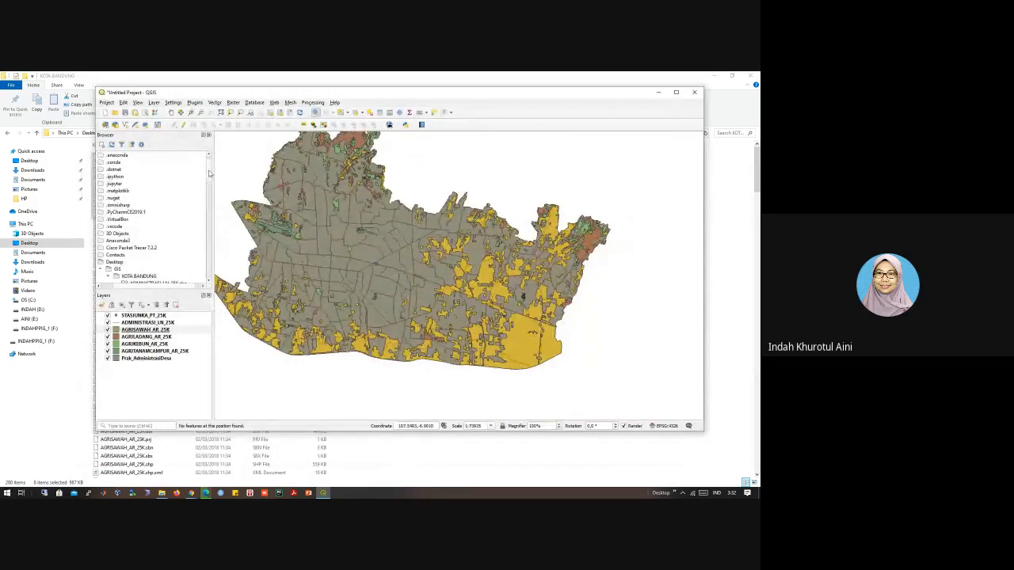
{"action": "left_click", "coordinate": [108, 277]}
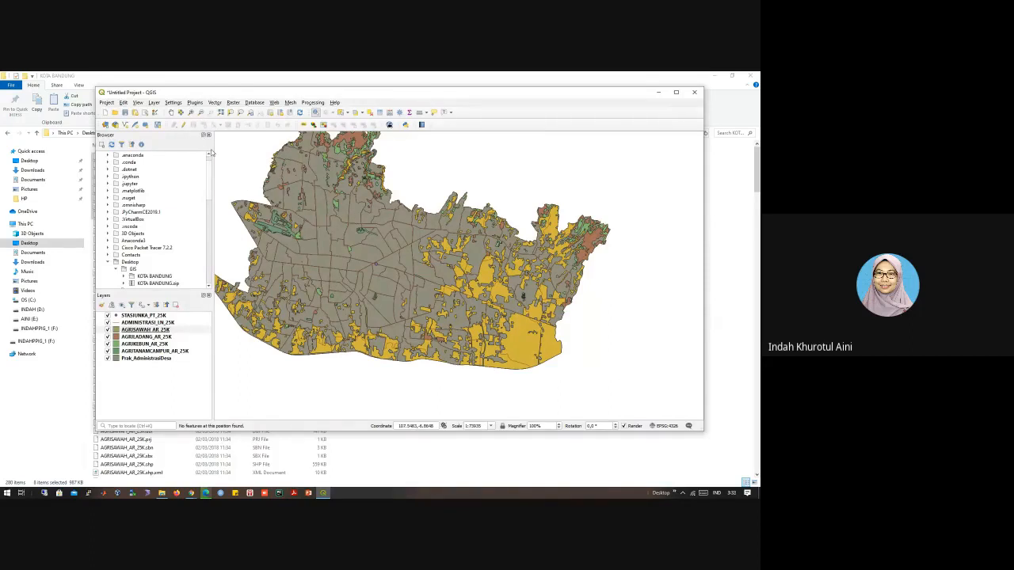
{"action": "left_click", "coordinate": [171, 113]}
{"action": "left_click_drag", "start_coordinate": [294, 172], "coordinate": [340, 216]}
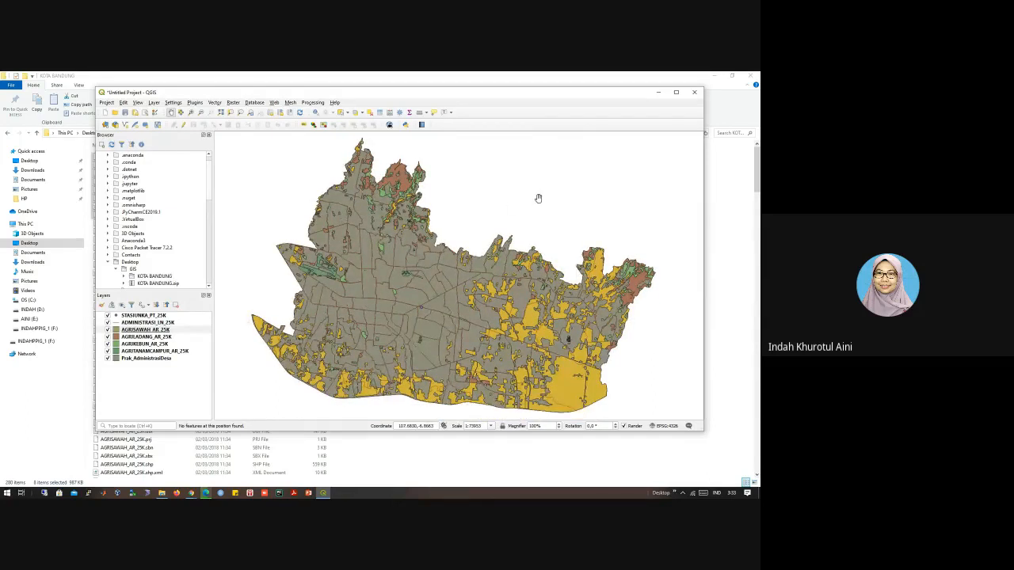
Step: Switch to the Google Meet session in Chrome and leave the call
{"action": "left_click", "coordinate": [192, 493]}
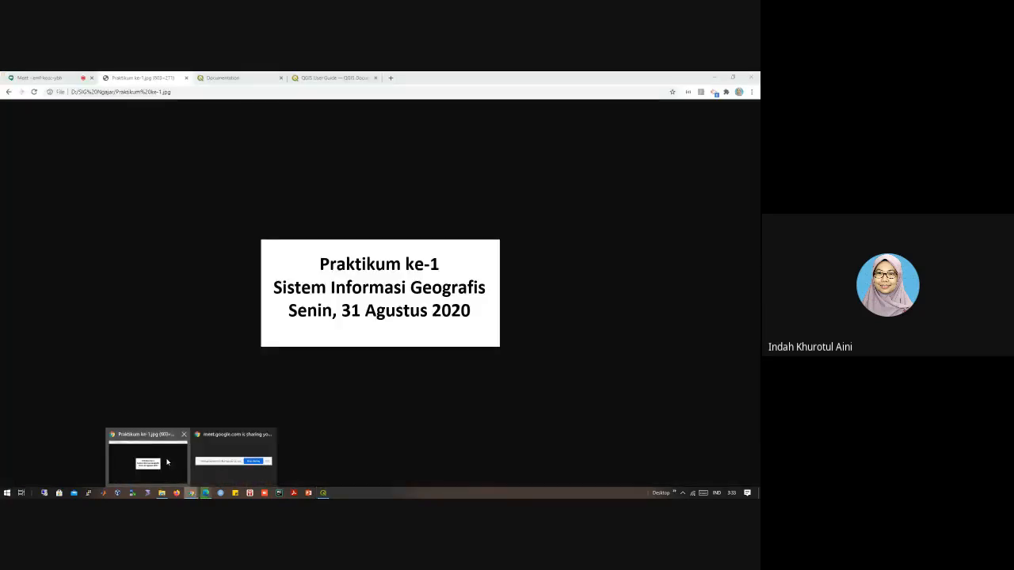
{"action": "left_click", "coordinate": [147, 459]}
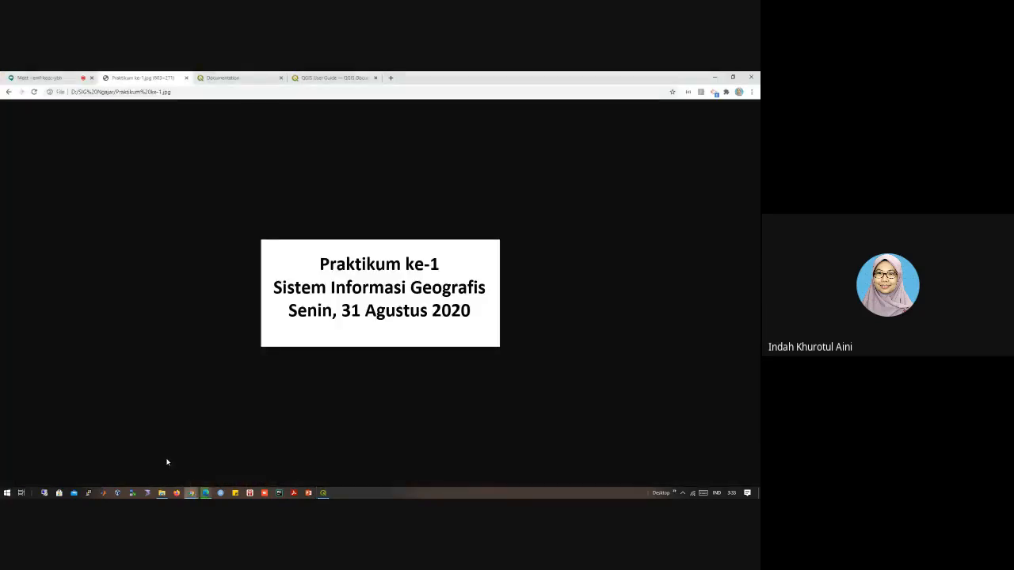
{"action": "left_click", "coordinate": [58, 77]}
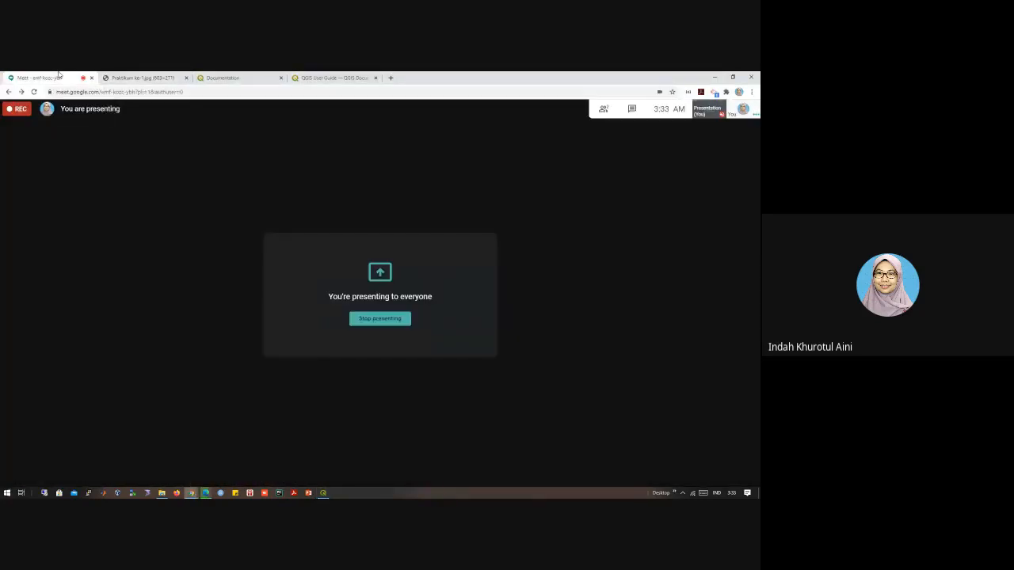
{"action": "mouse_move", "coordinate": [646, 458]}
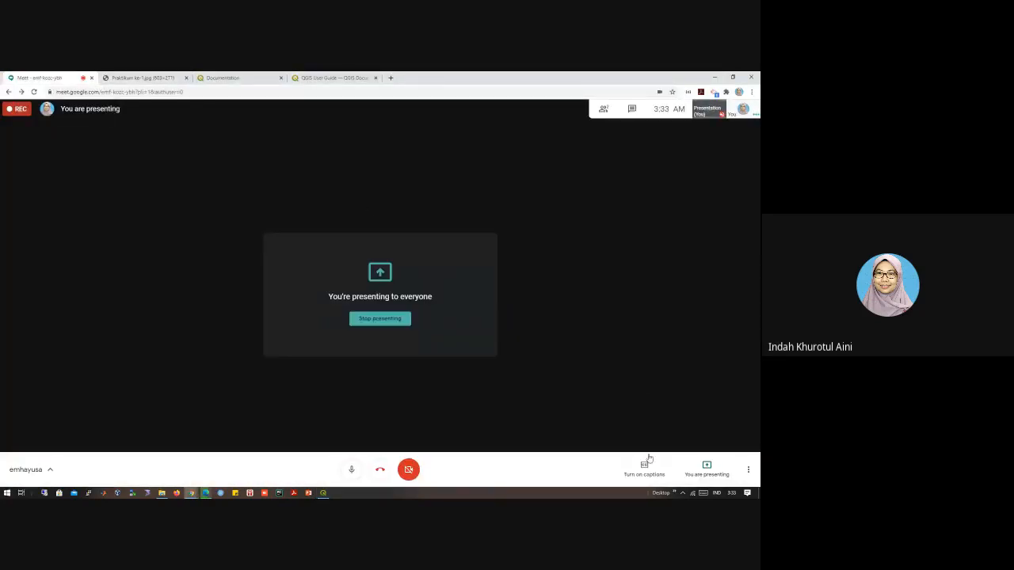
{"action": "left_click", "coordinate": [380, 472]}
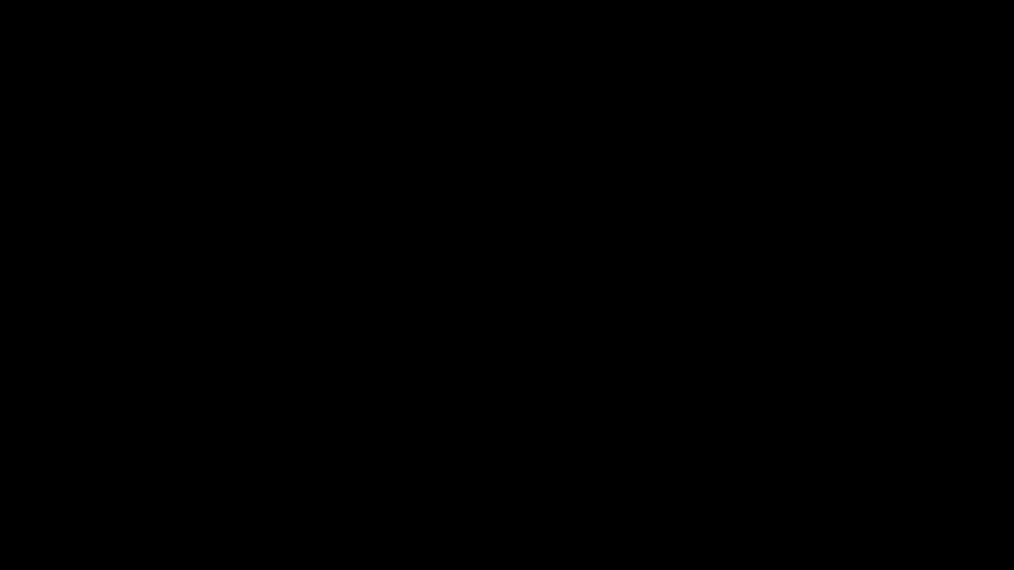